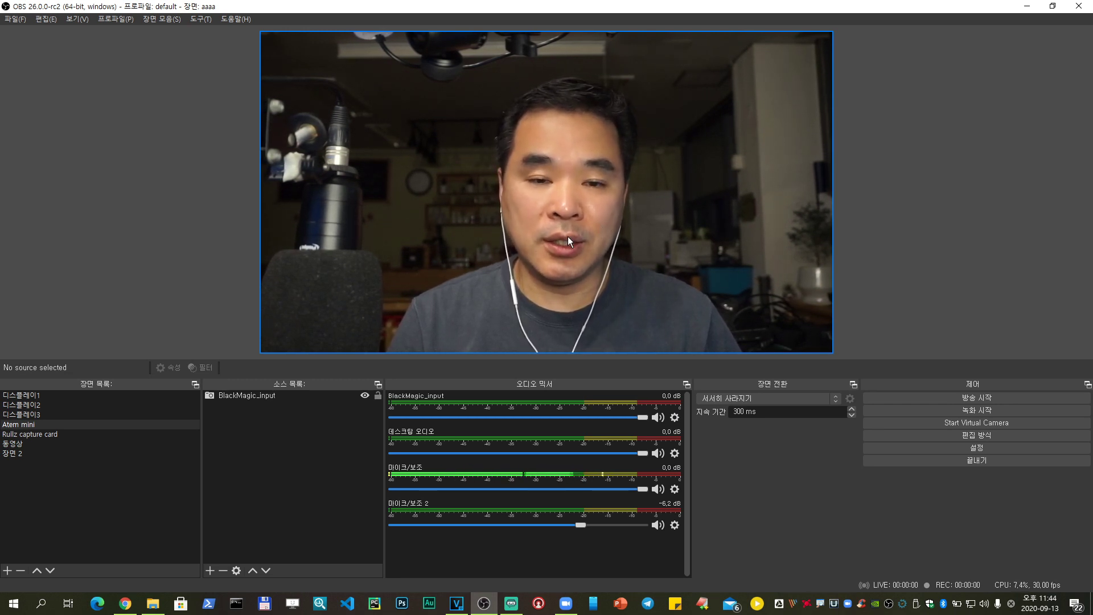
Shift the BlackMagic_input source sideways on the canvas, put it back in its original position and deselect it
click(598, 225)
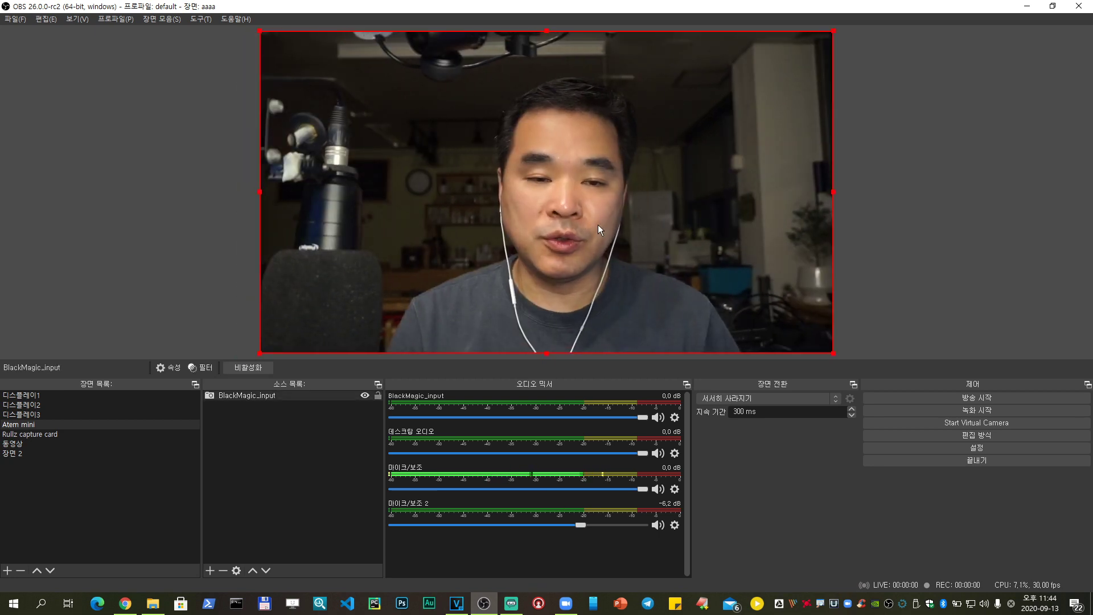
drag(598, 224, 624, 222)
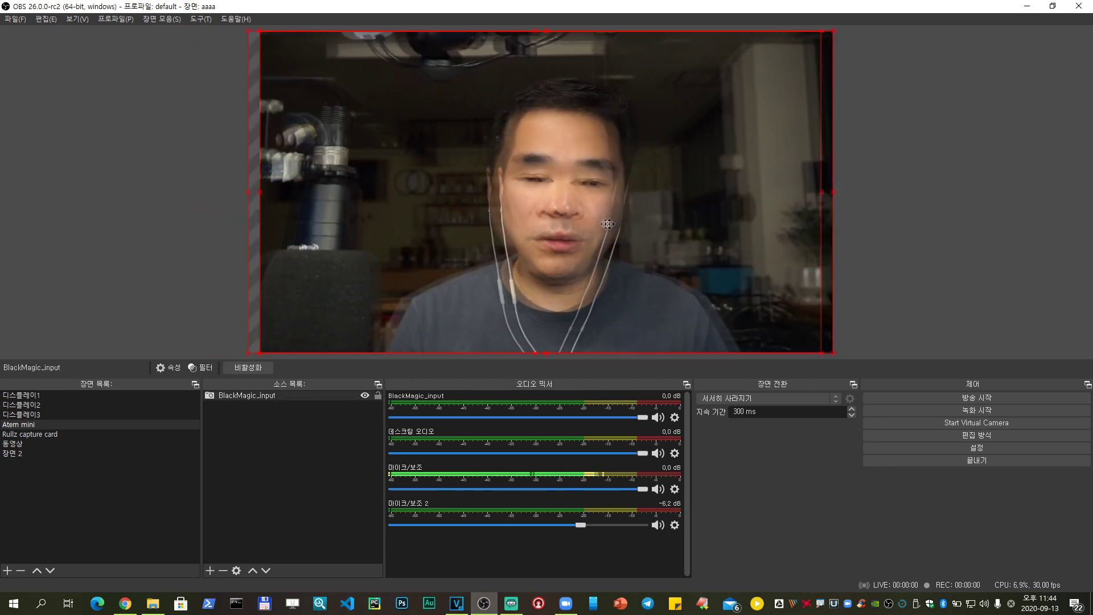
drag(606, 228, 608, 228)
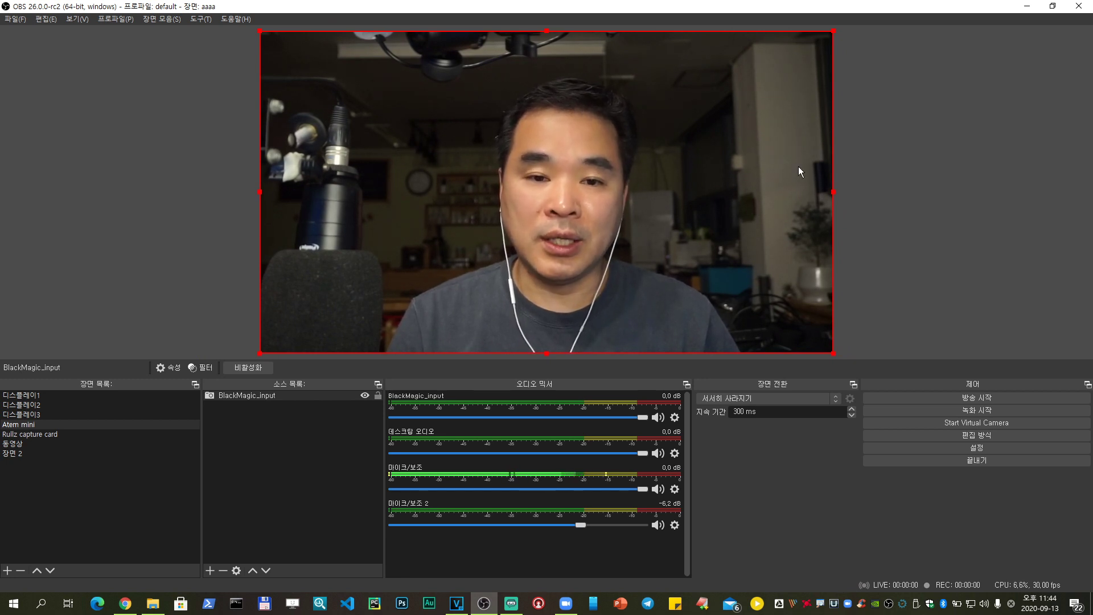
click(896, 180)
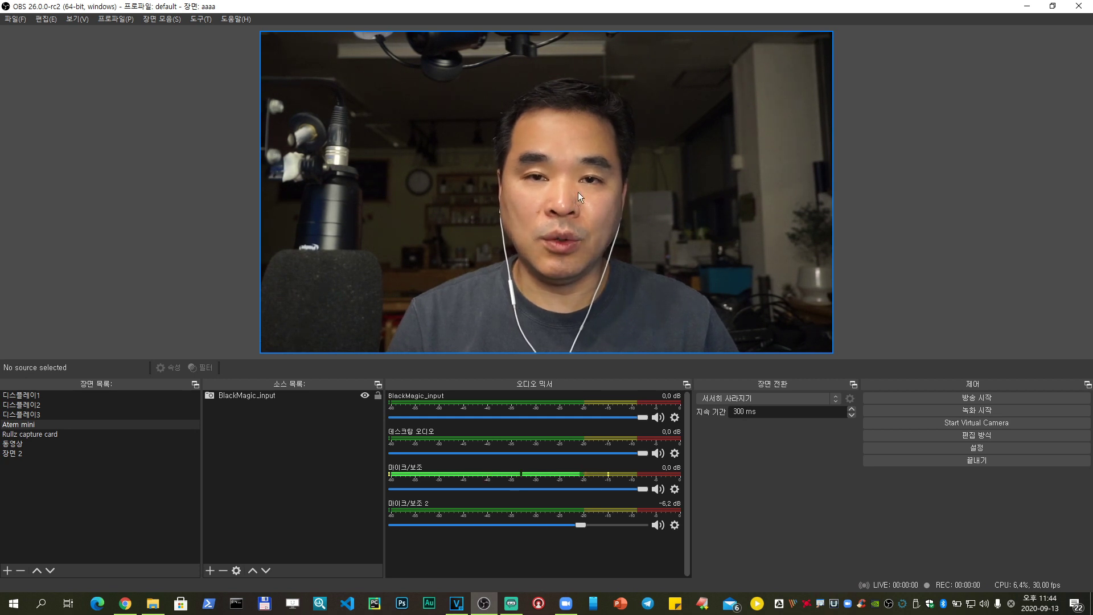
Turn on Studio Mode and transition the preview to program with the BlackMagic_input source shifted down and to the left
click(966, 435)
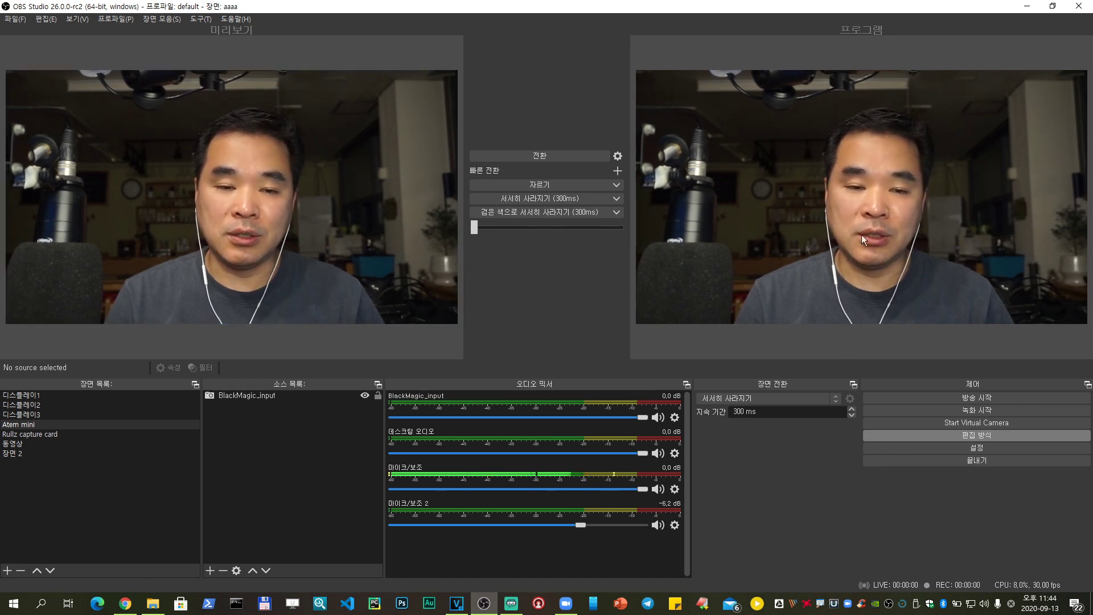
click(358, 200)
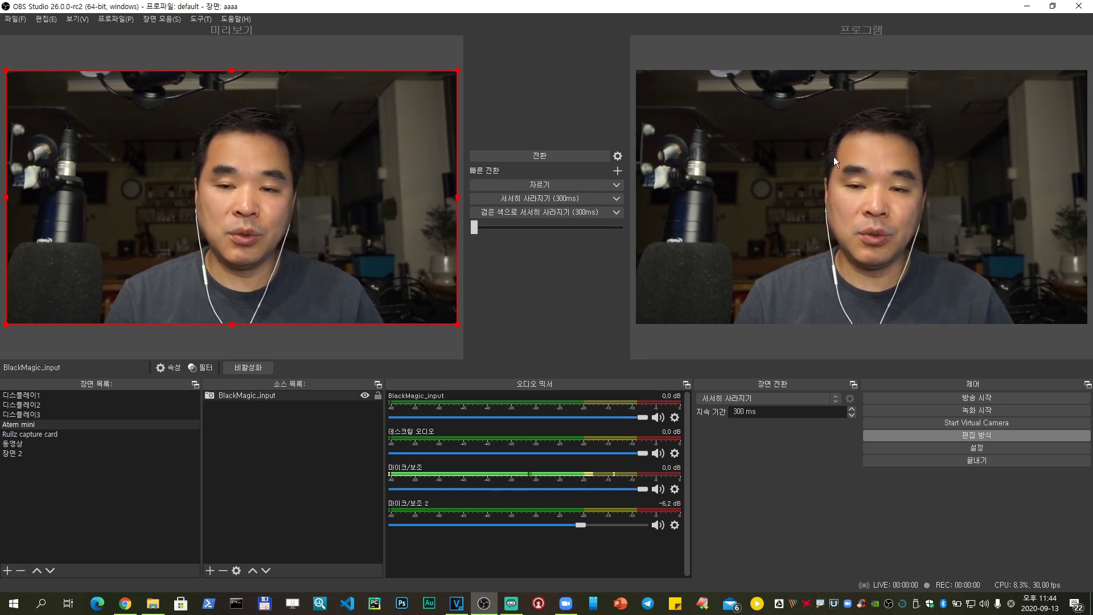
drag(402, 161, 434, 212)
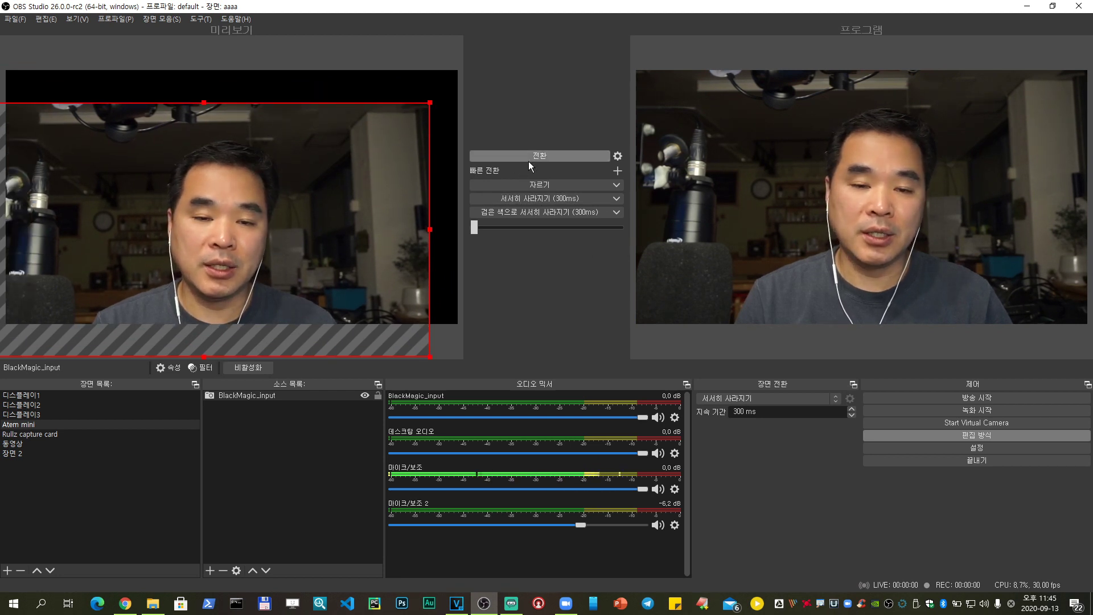
click(530, 157)
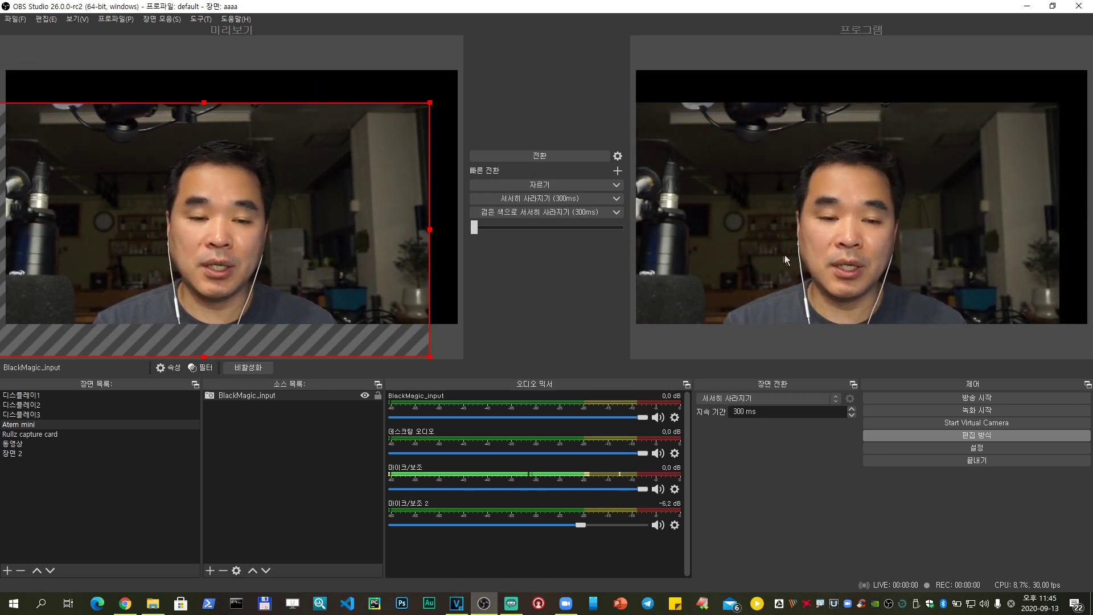
Move the BlackMagic_input source back to fill the preview frame and transition it to program
drag(302, 234, 333, 204)
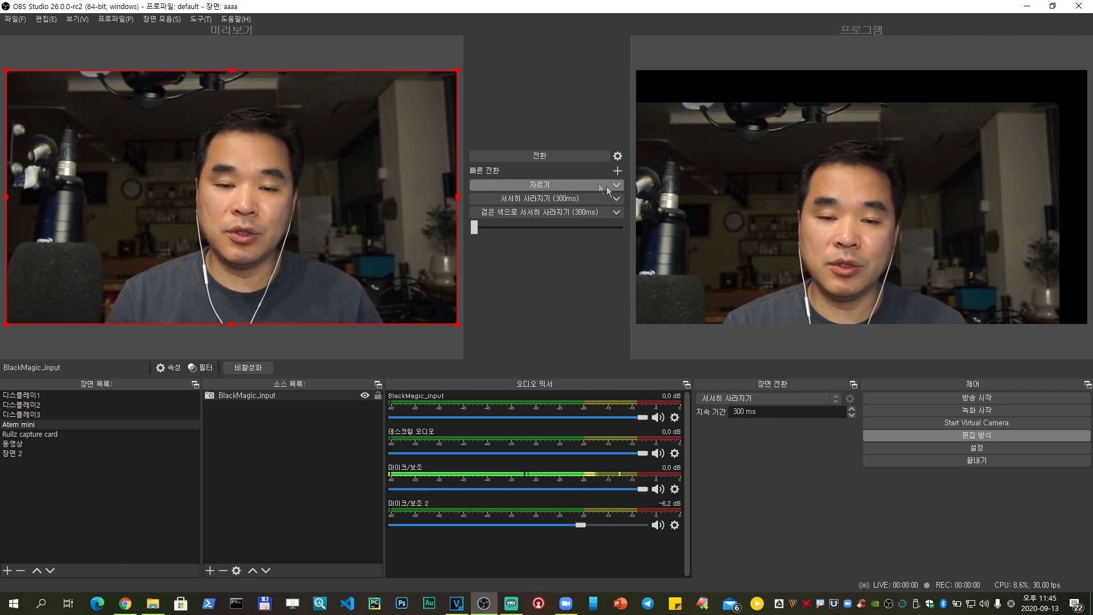
click(573, 158)
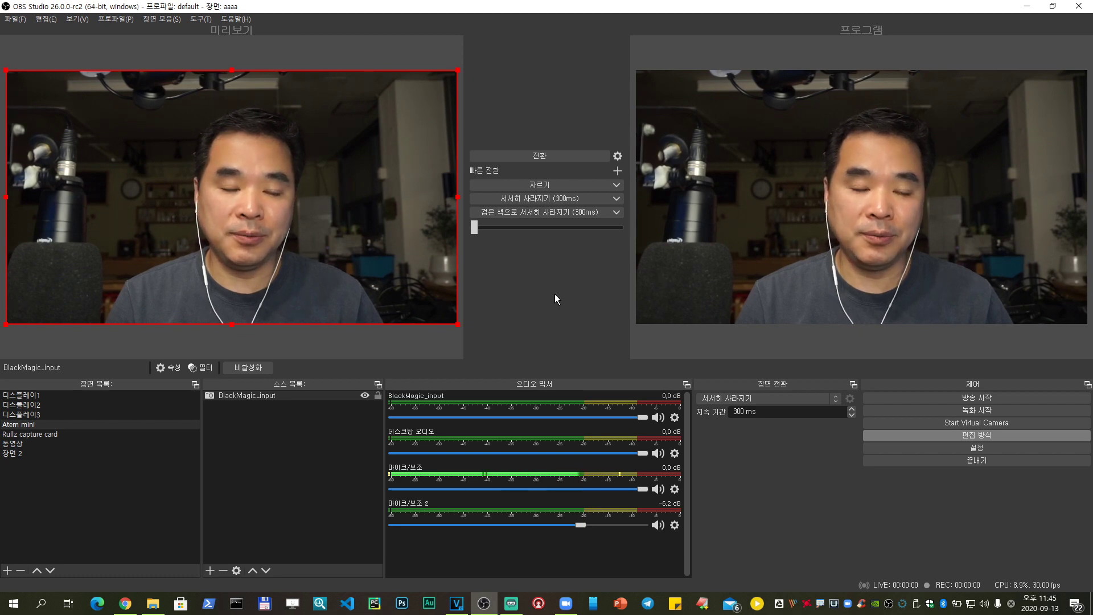
Transition the Rullz capture card scene to program and switch the program back to the Atem mini scene
click(57, 434)
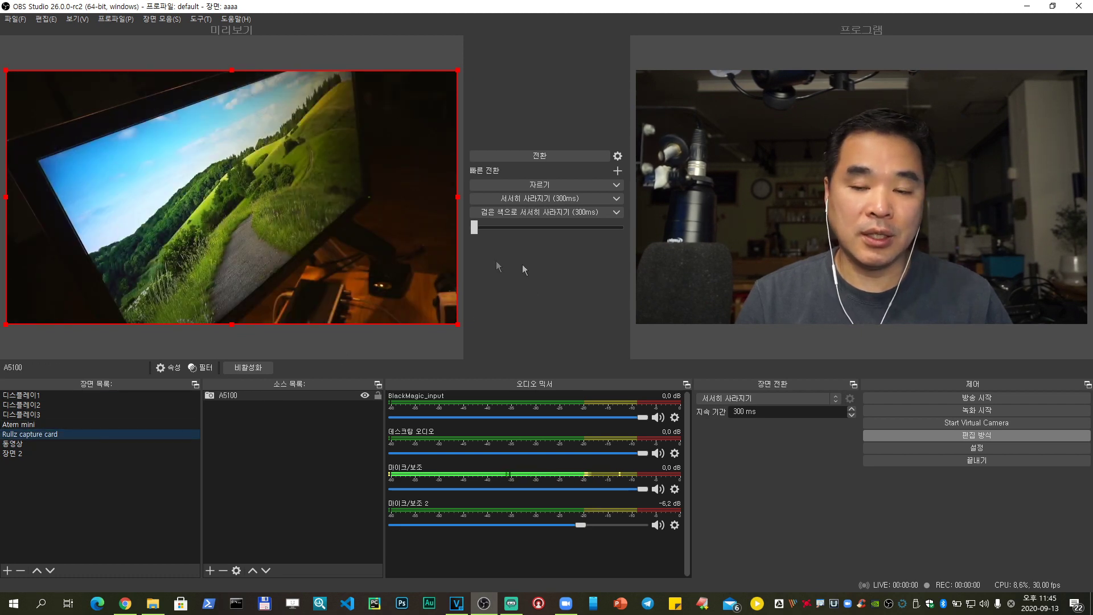
click(537, 156)
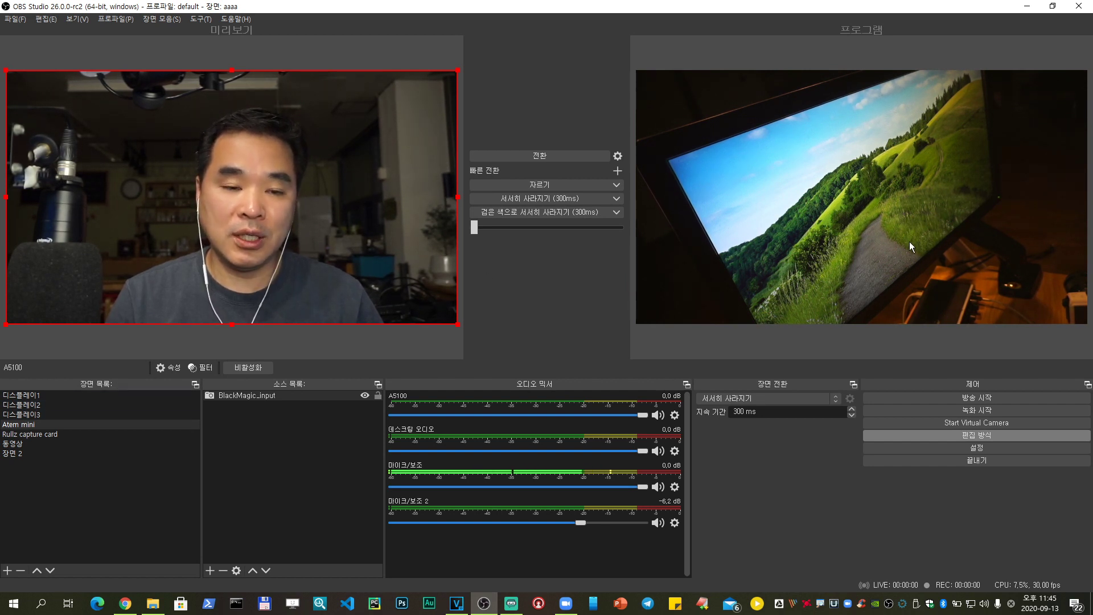
mouse_move(283, 210)
mouse_down()
mouse_move(275, 238)
mouse_move(281, 230)
mouse_up()
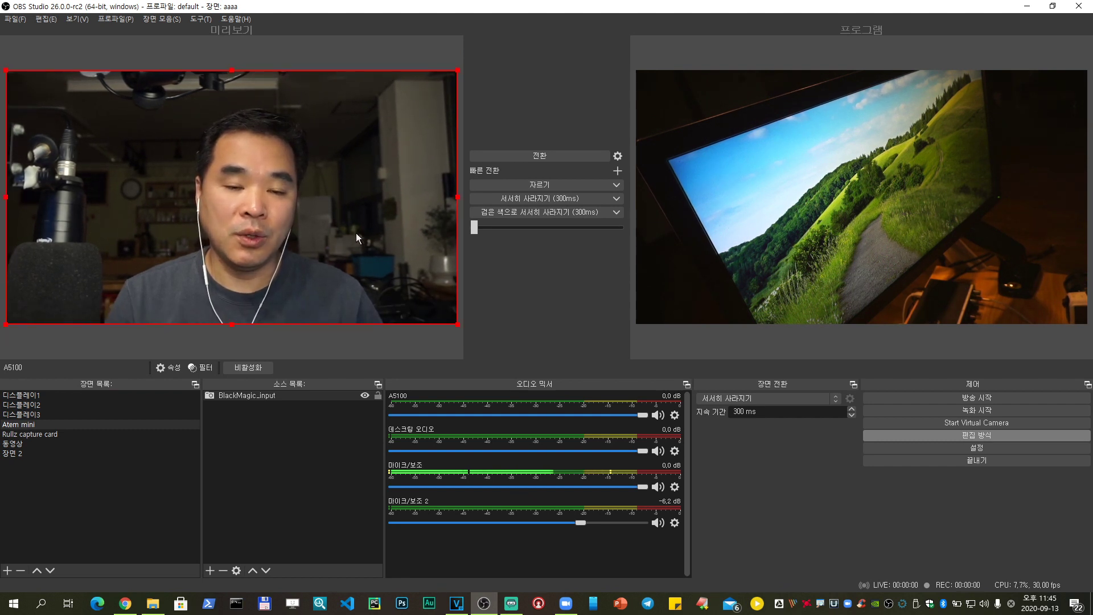
click(545, 155)
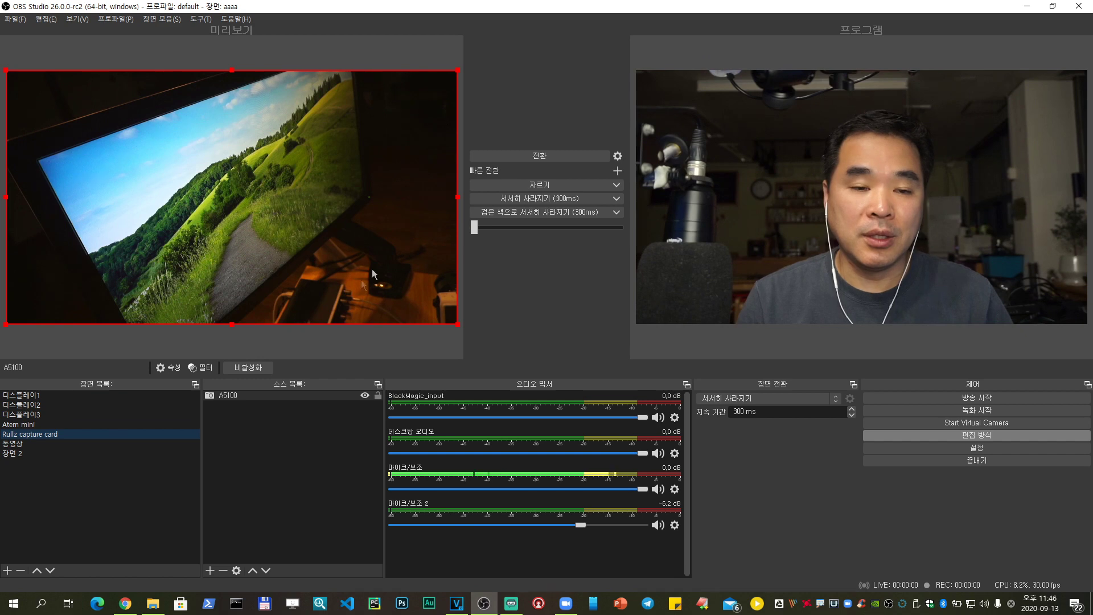
Load 디스플레이1, 디스플레이2, 디스플레이3, Atem mini and Rullz capture card into the preview one after another
click(56, 398)
click(49, 406)
click(41, 416)
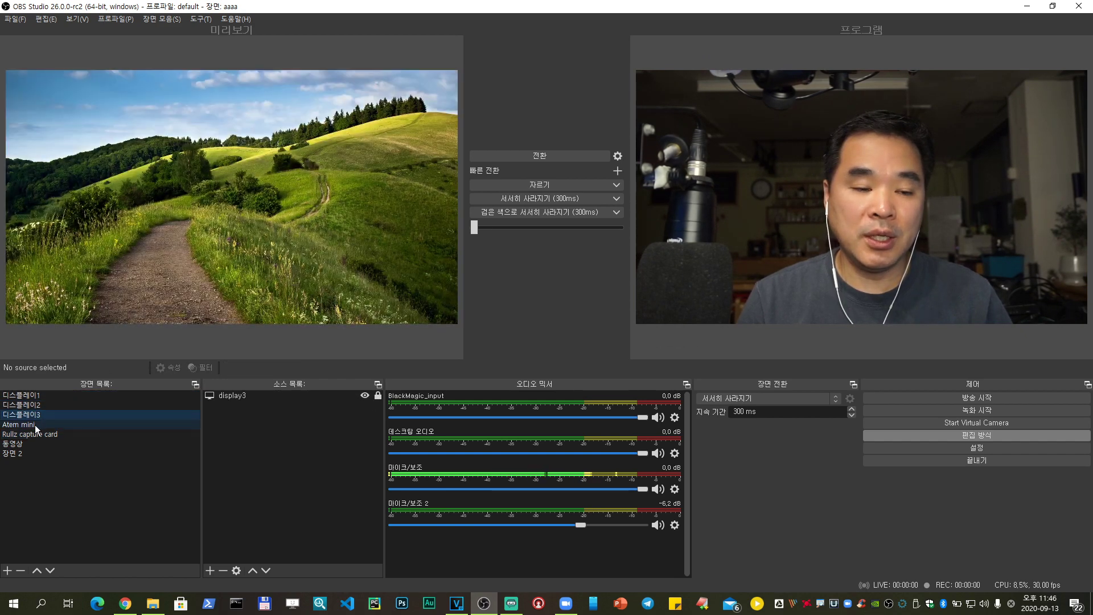
click(35, 425)
click(33, 436)
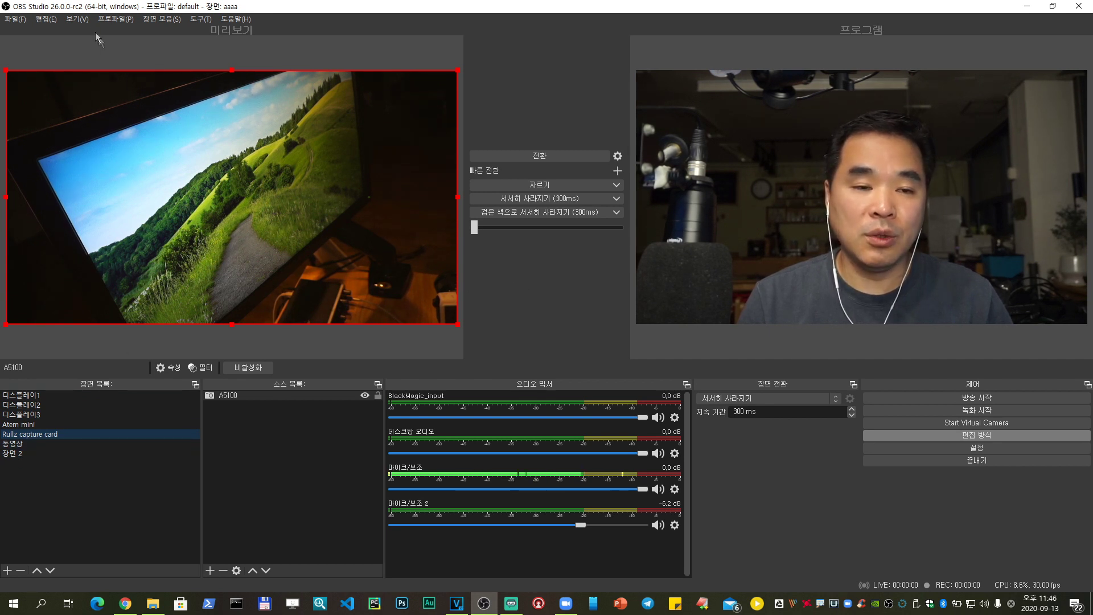
Open the fullscreen multiview on the display BMD HDMI (3): 1920x1080 @ 1920,0
click(78, 20)
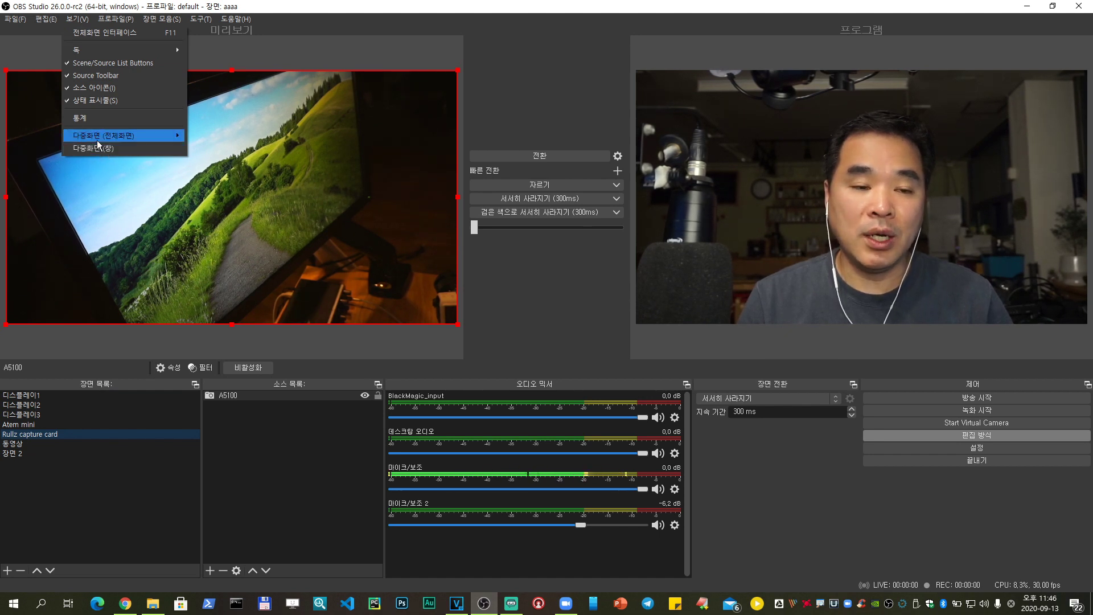
mouse_move(94, 136)
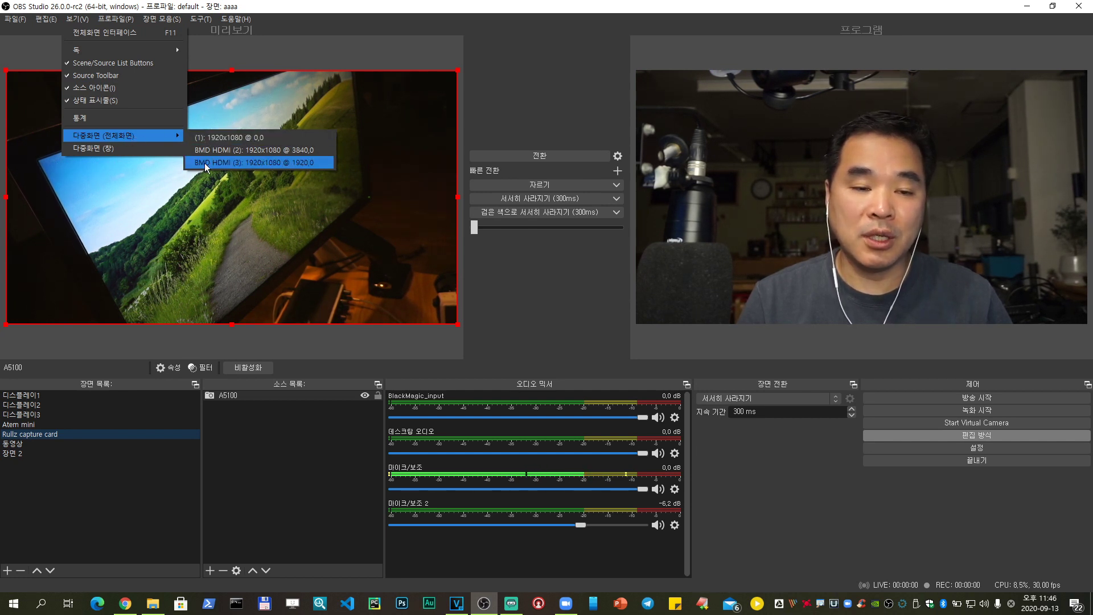
click(220, 163)
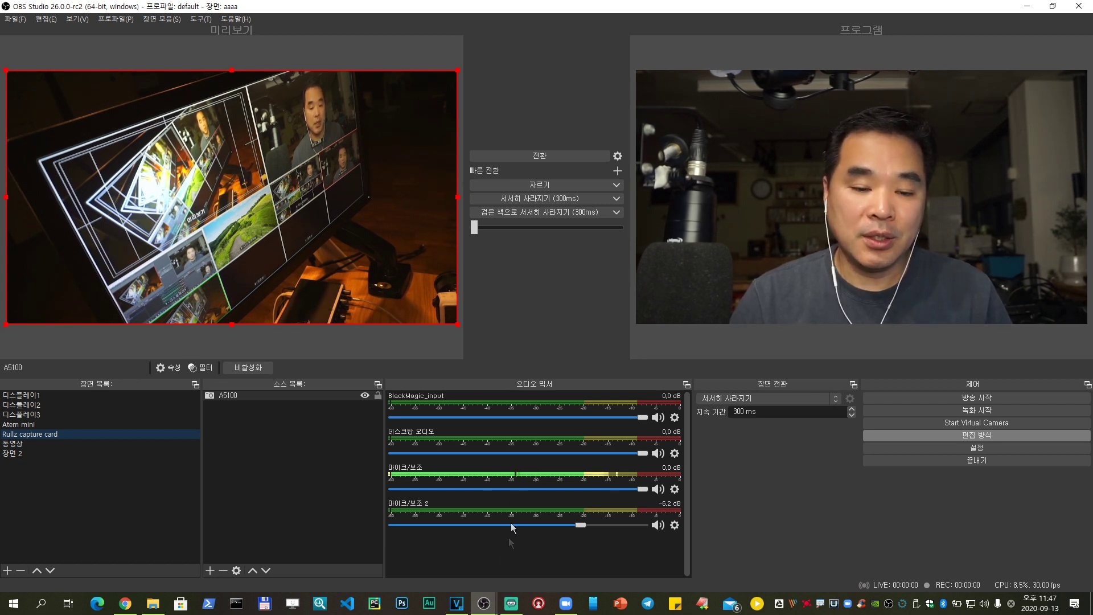
Close the fullscreen multiview and deselect the A5100 source
click(485, 608)
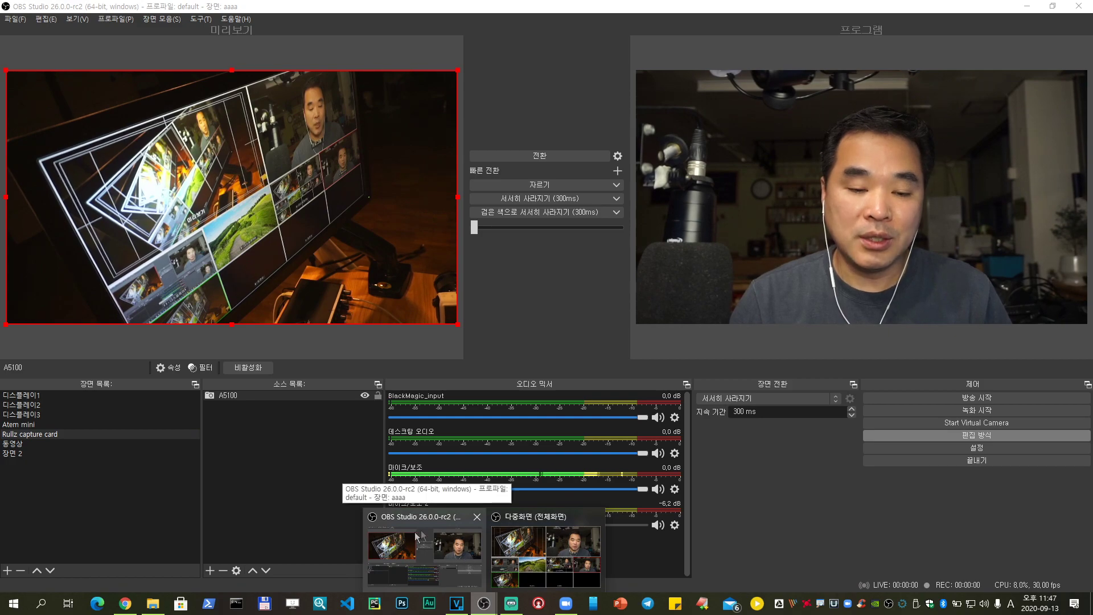
mouse_move(538, 555)
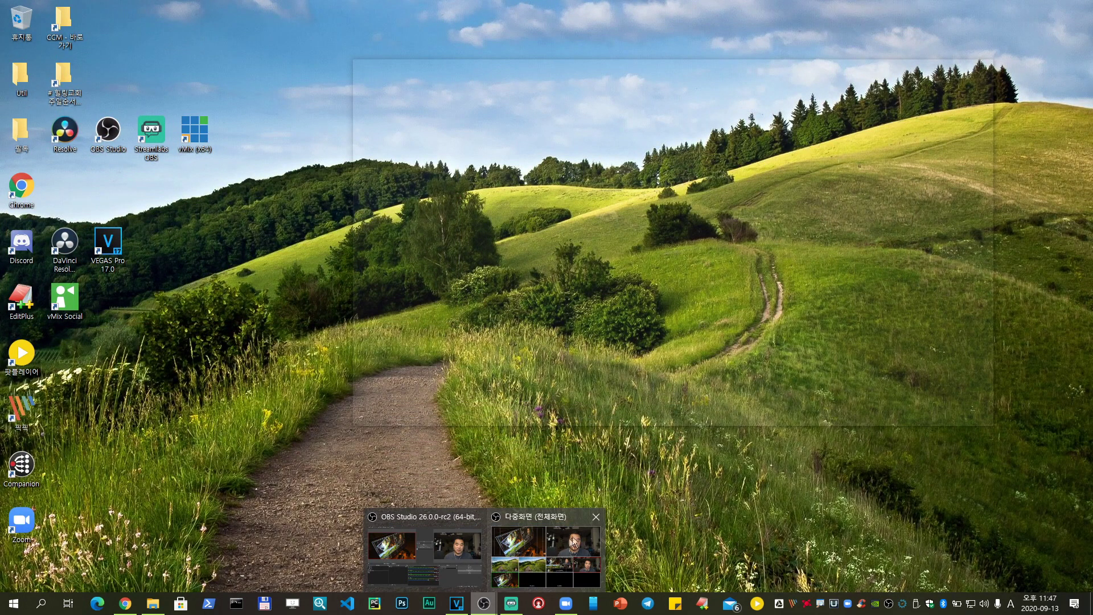
click(596, 517)
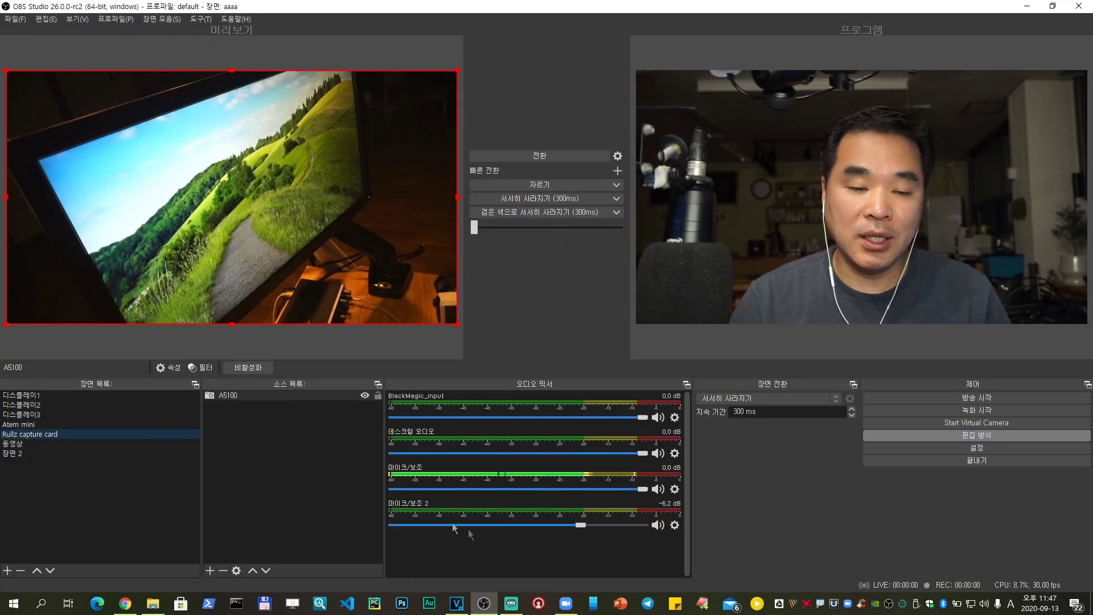
click(255, 470)
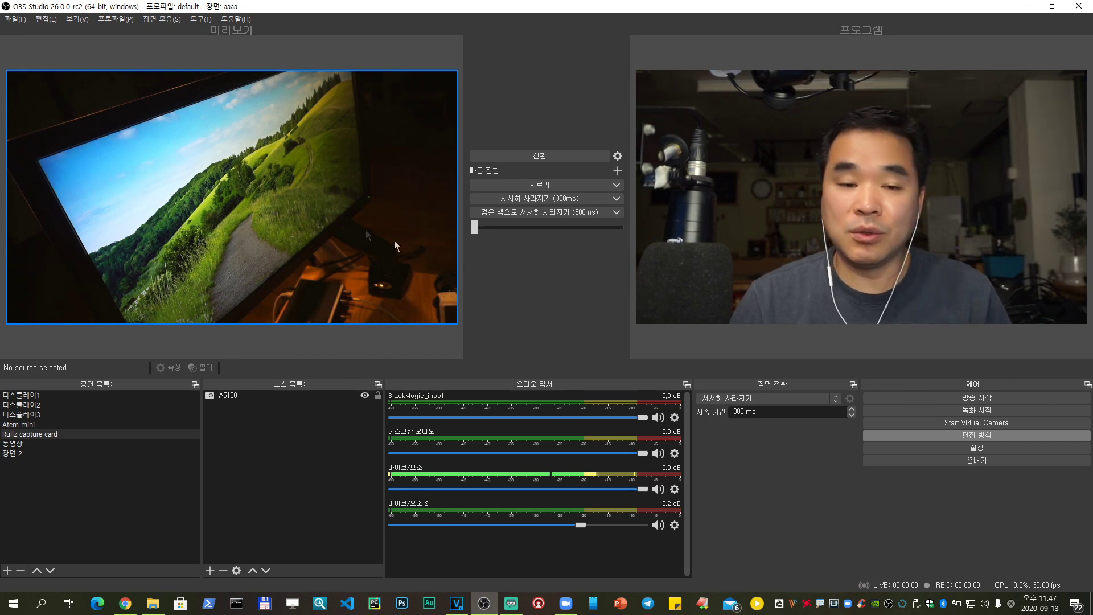
Open the multiview as a window and place it over the middle of the main window
click(79, 19)
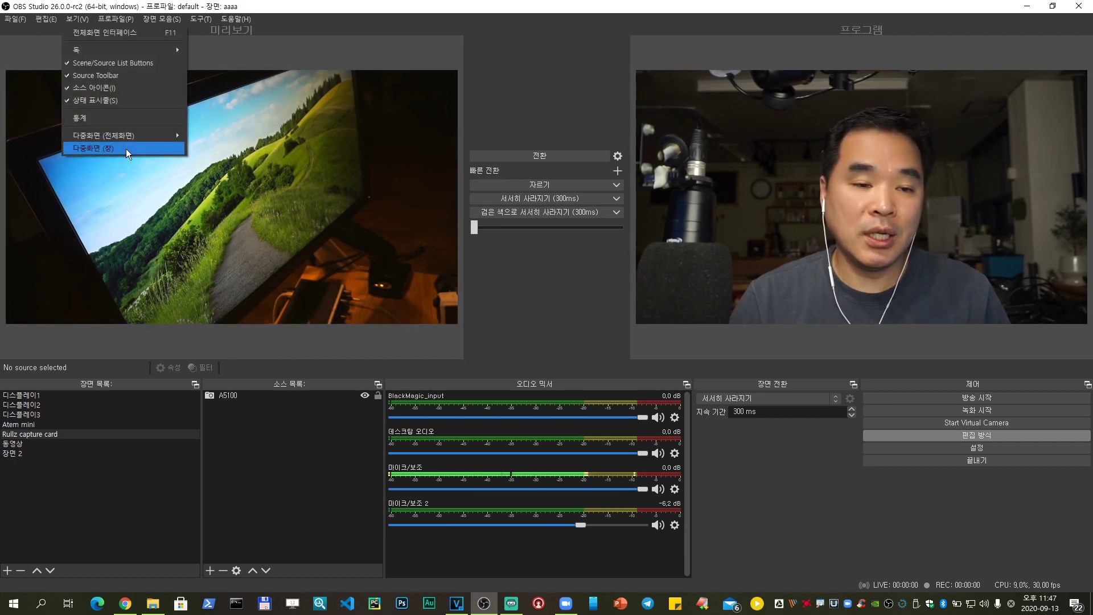
click(125, 149)
drag(444, 196, 610, 241)
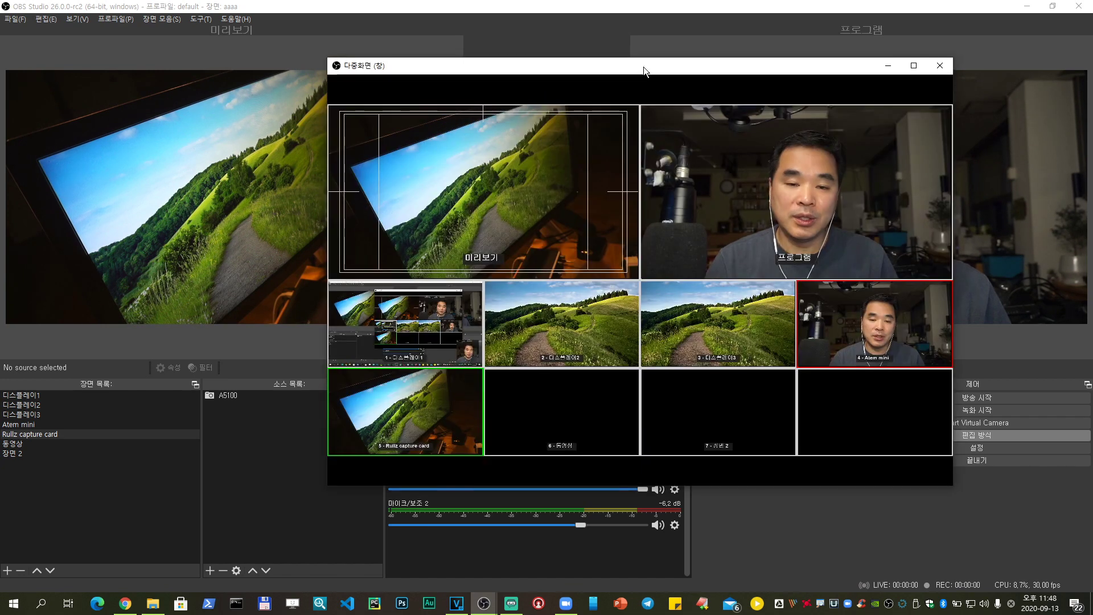
drag(643, 67, 675, 65)
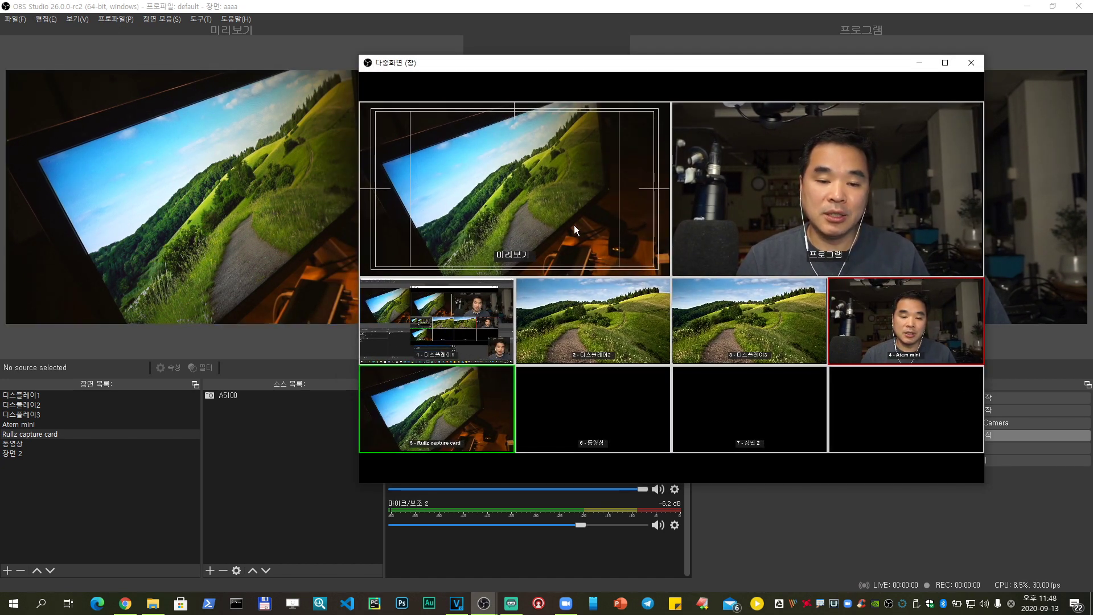
drag(655, 92, 610, 101)
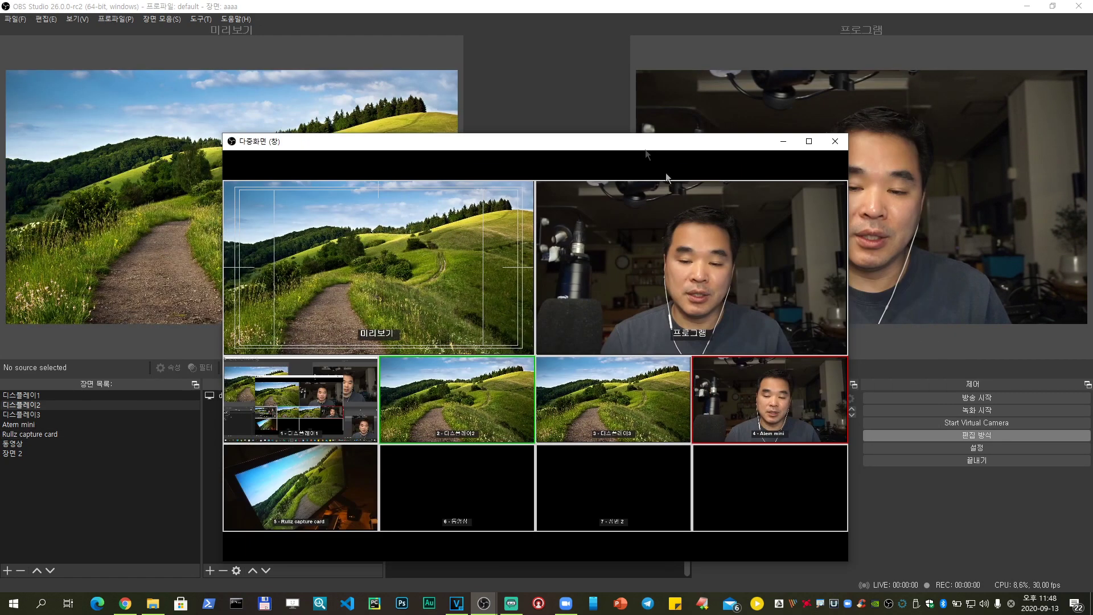
drag(635, 158, 661, 183)
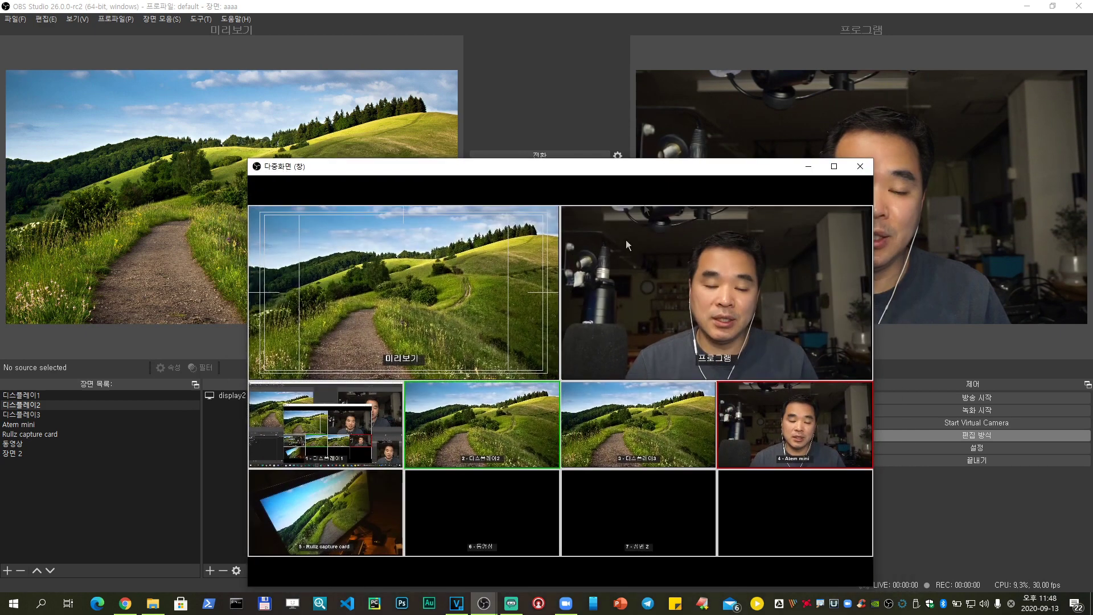
Cue 디스플레이3, Atem mini and Rullz capture card from the multiview, and transition Rullz capture card to program
click(632, 427)
click(757, 422)
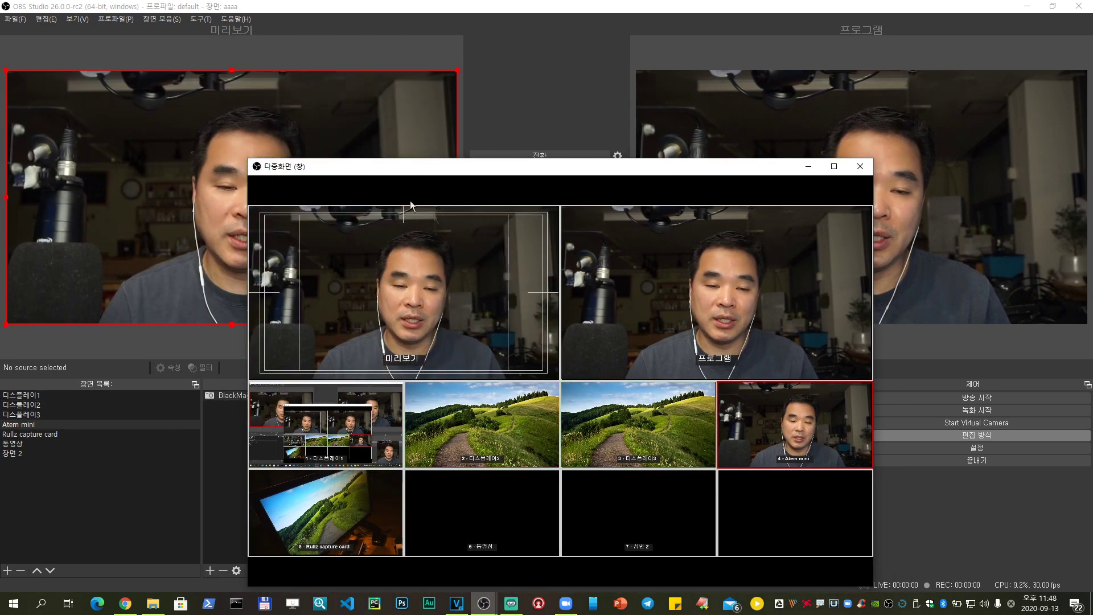
click(325, 513)
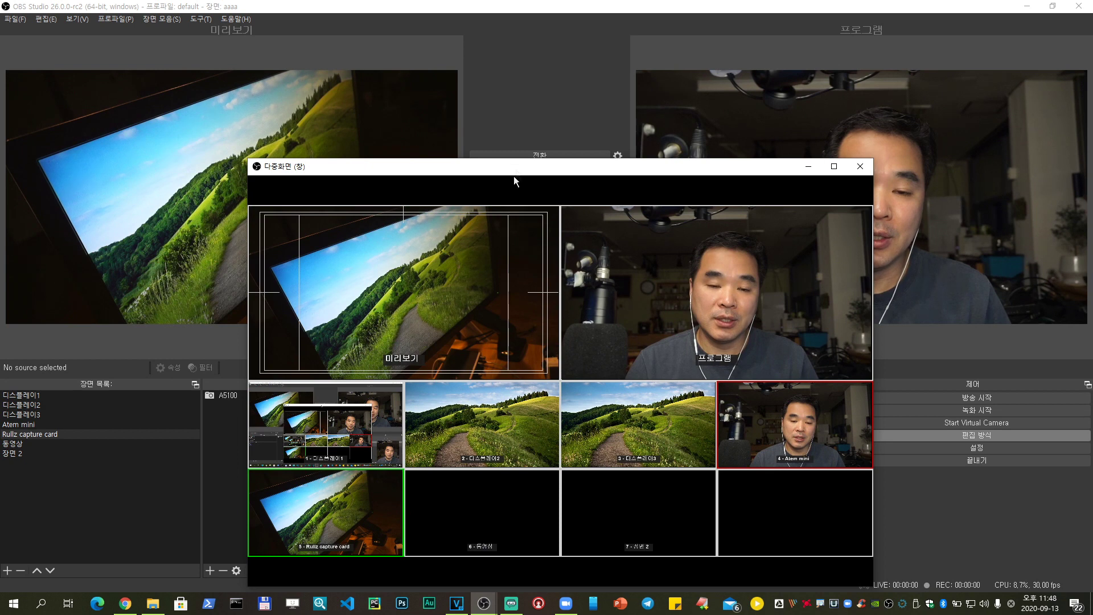
drag(516, 169, 492, 254)
click(531, 156)
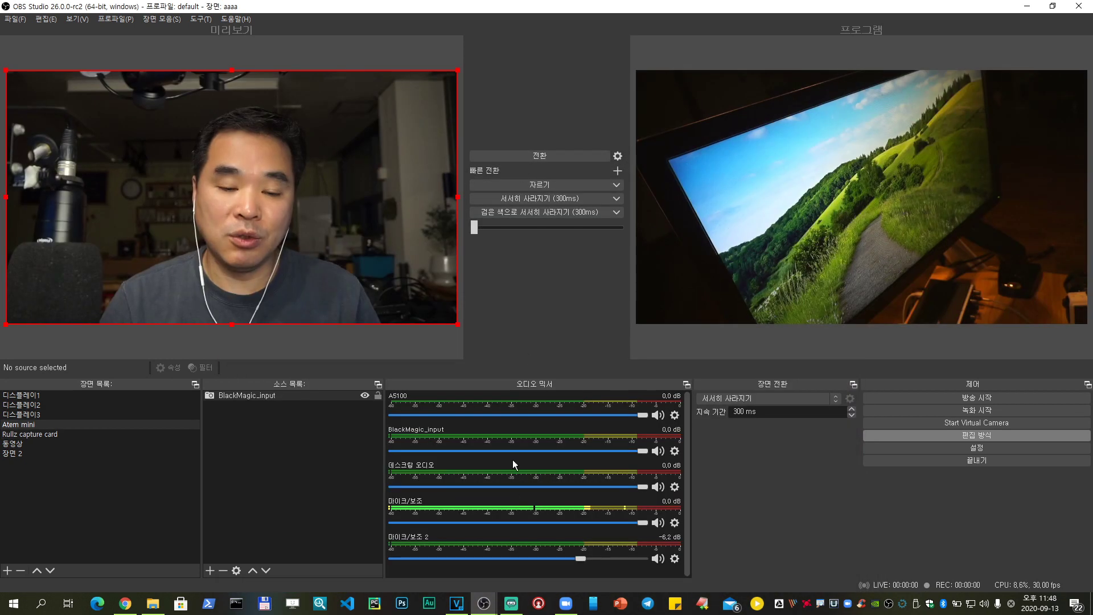
Turn off Studio Mode and bring the windowed multiview back in front of the main window
key(alt+Tab)
drag(571, 253, 467, 156)
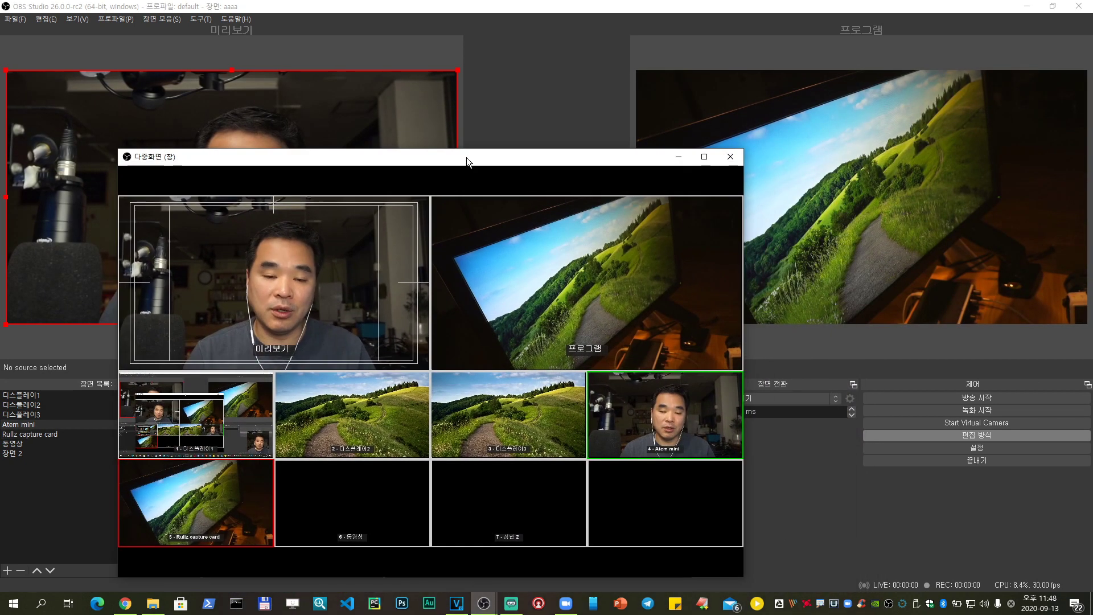
click(981, 435)
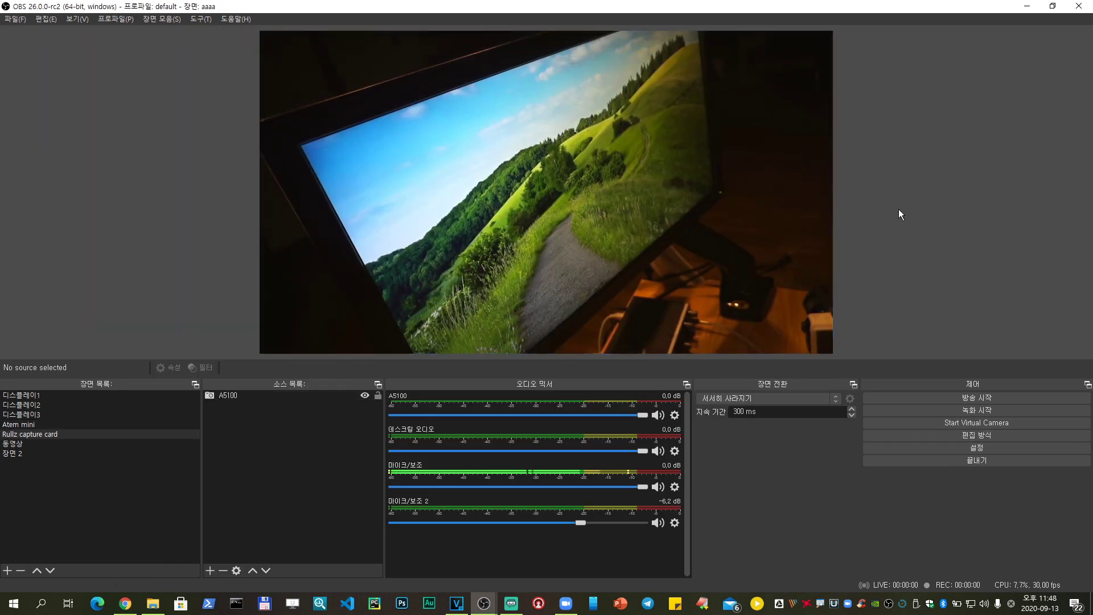
click(484, 603)
click(530, 536)
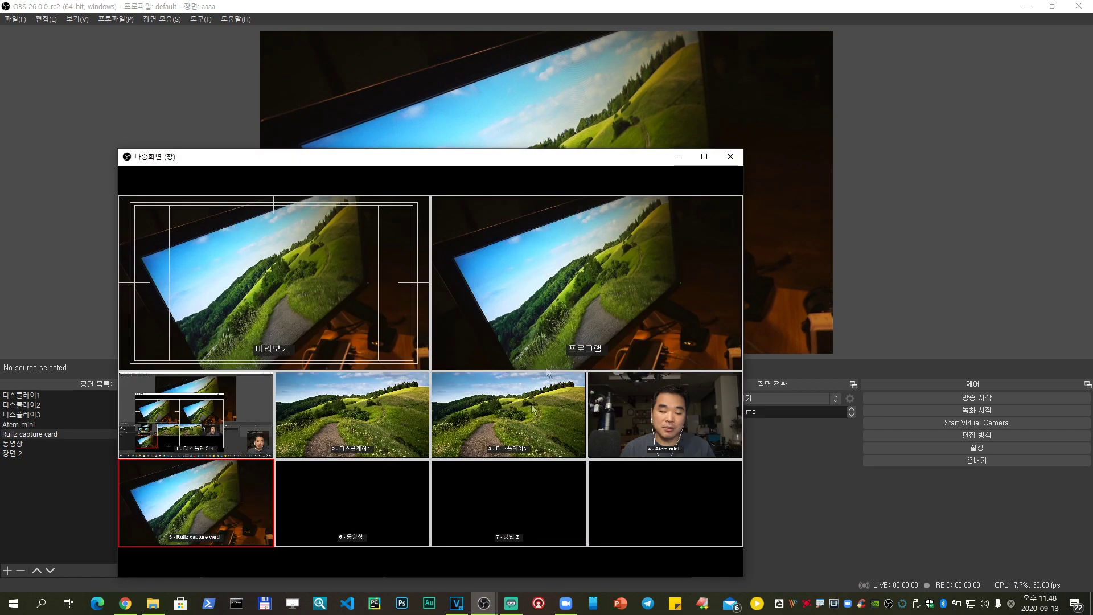
Switch the live scene repeatedly between Atem mini and Rullz capture card from the multiview, ending on Atem mini
click(665, 416)
click(218, 518)
click(688, 421)
click(222, 526)
click(665, 416)
drag(399, 156, 693, 150)
click(489, 496)
click(943, 425)
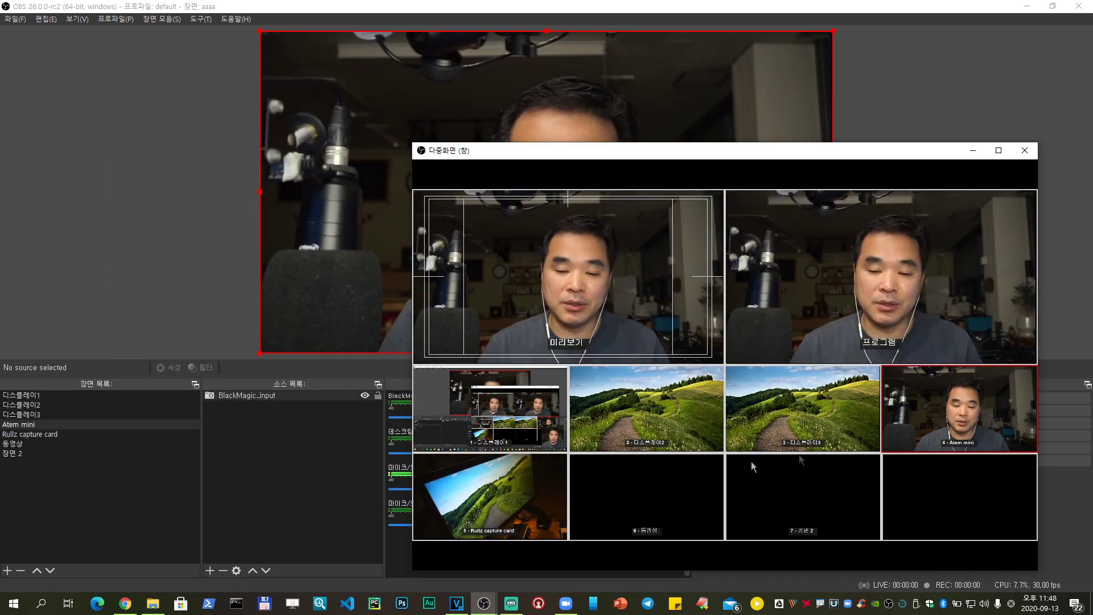
Select the Atem mini scene in the main window, and switch the live scene to Rullz capture card and 동영상
click(76, 426)
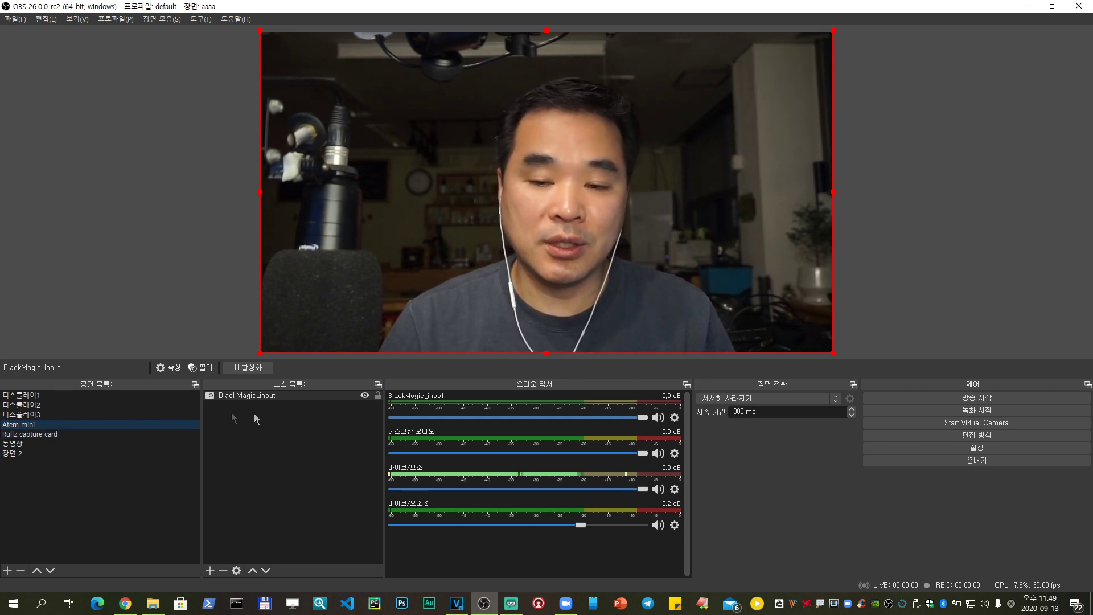
click(512, 607)
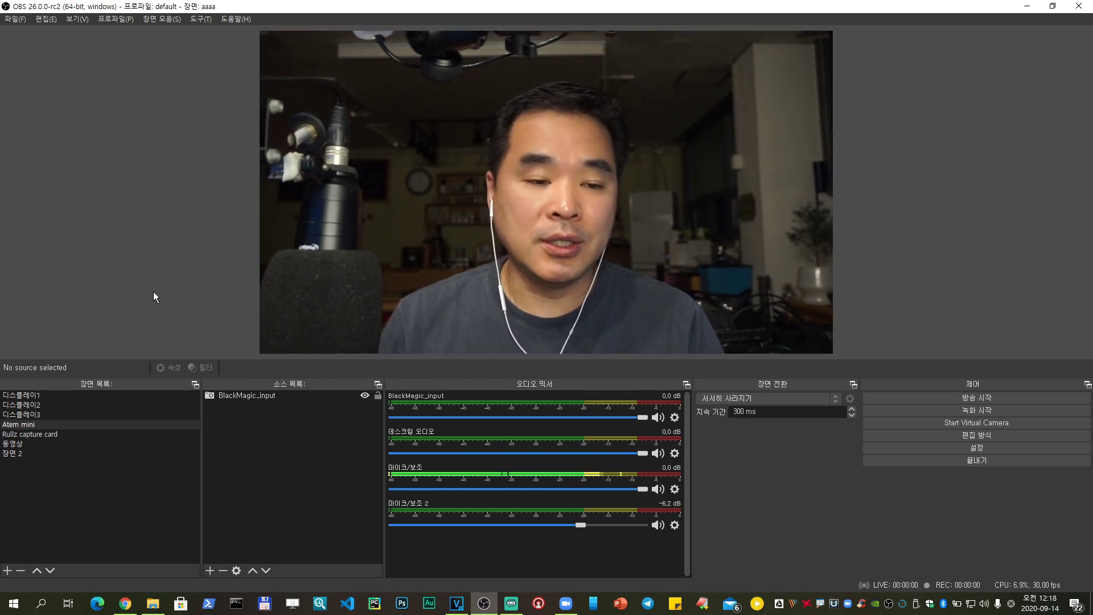
click(71, 434)
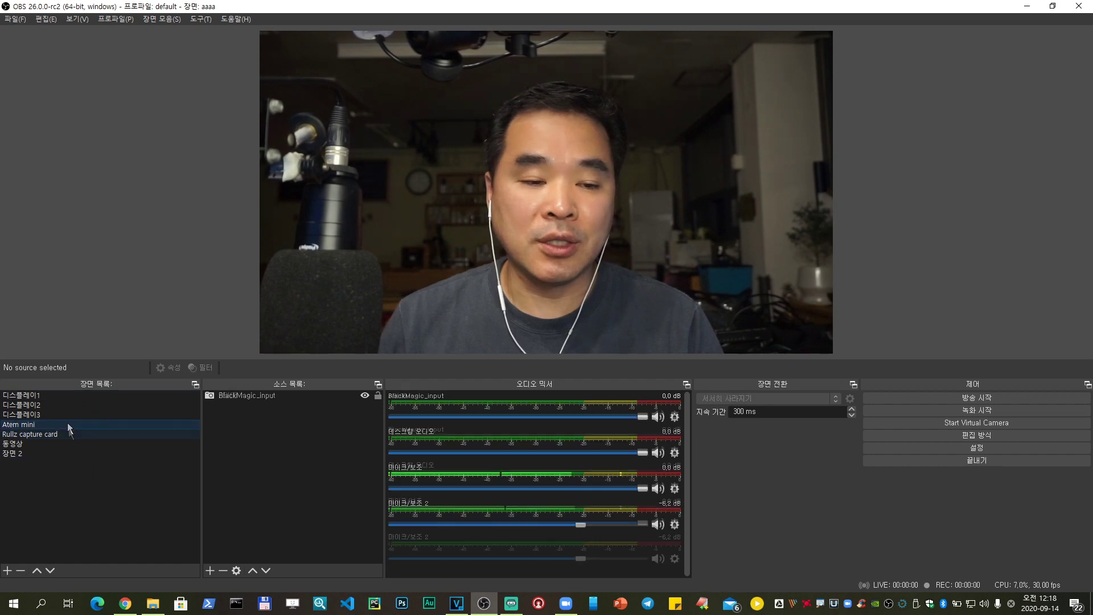
click(34, 444)
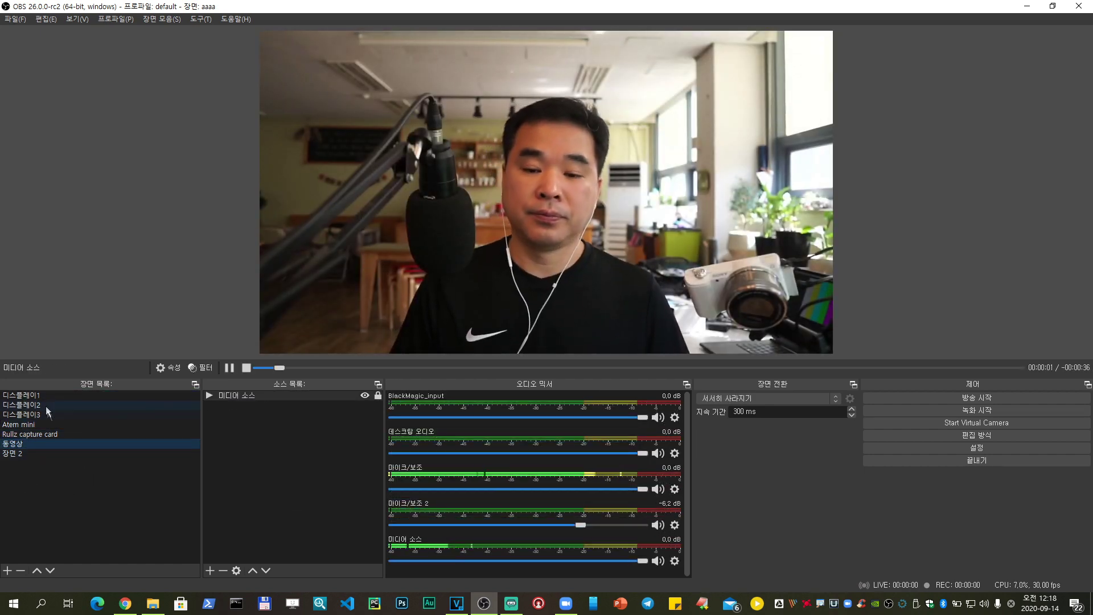
Show each scene live in list order, from 디스플레이1 through Atem mini and Rullz capture card to 동영상
click(43, 397)
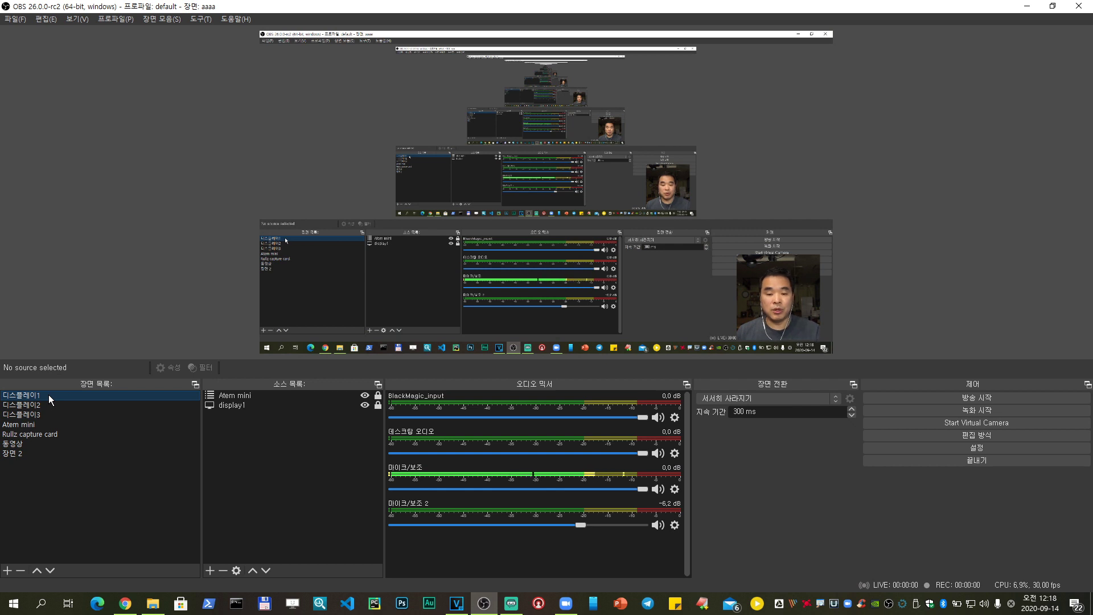
click(34, 404)
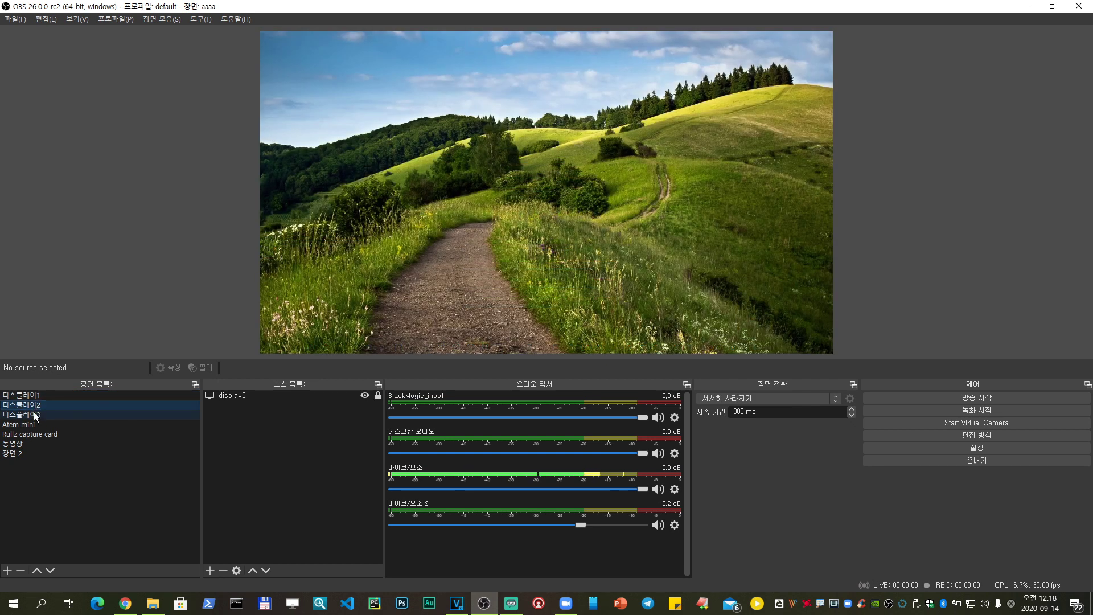
click(33, 414)
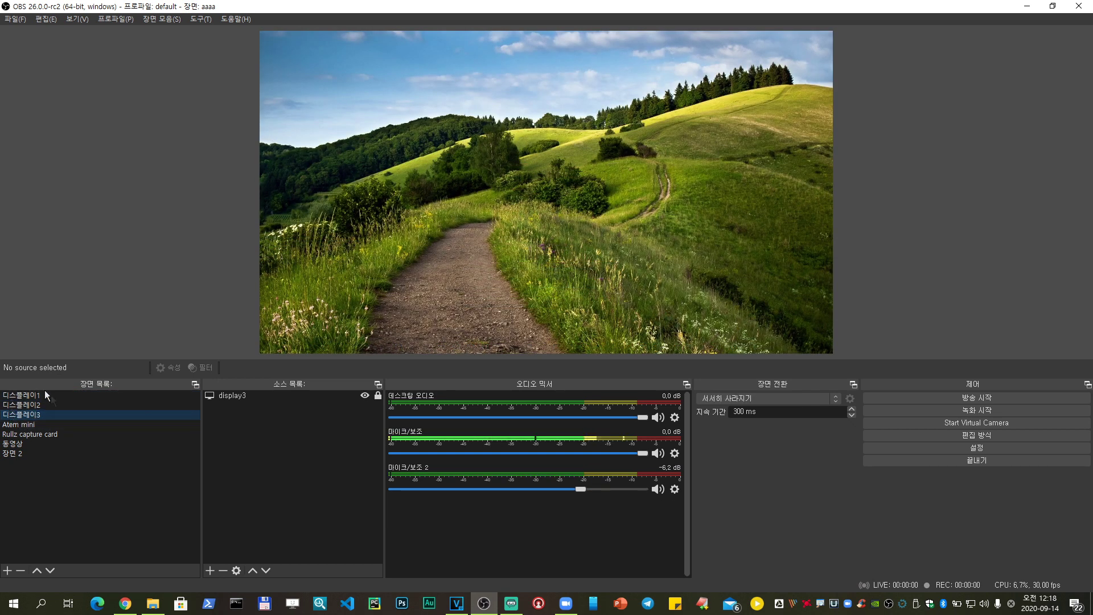
click(44, 426)
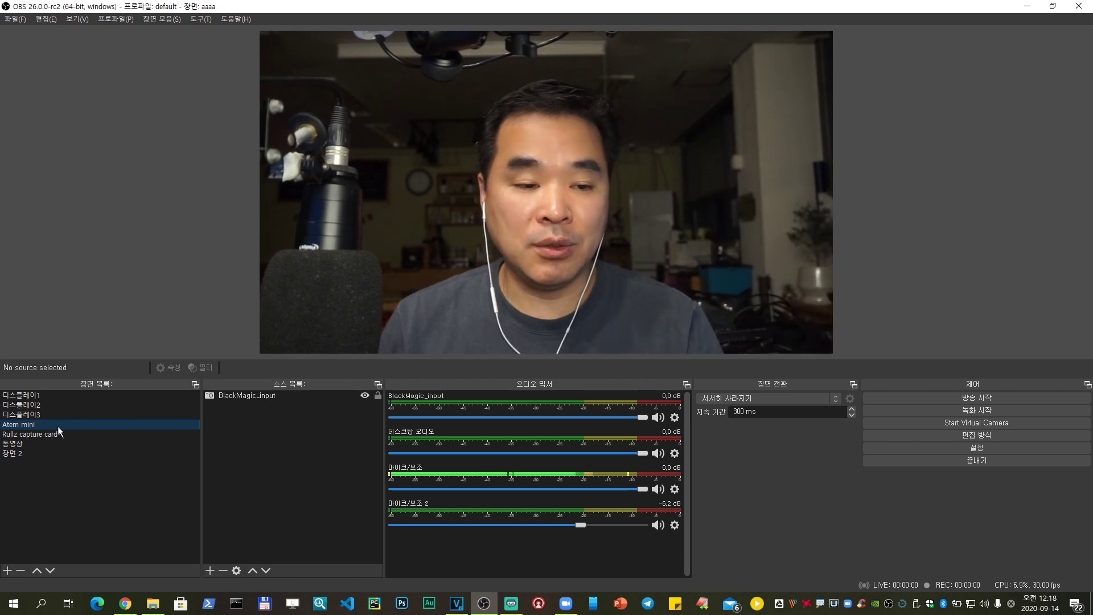
click(56, 434)
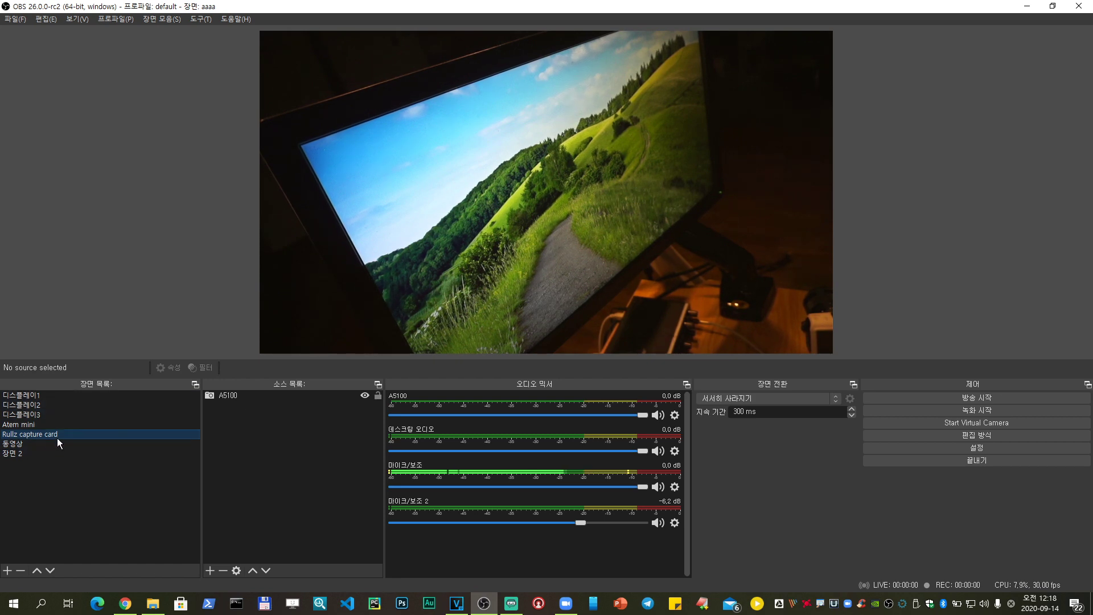
click(40, 446)
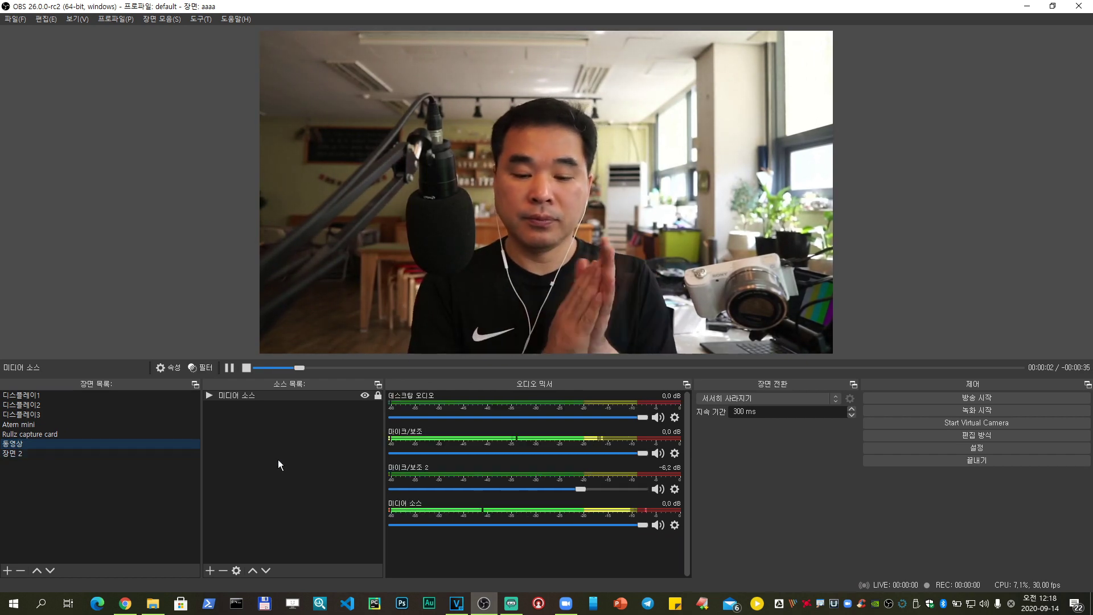
Switch the live scene through 디스플레이1, 디스플레이2 and 디스플레이3
click(54, 394)
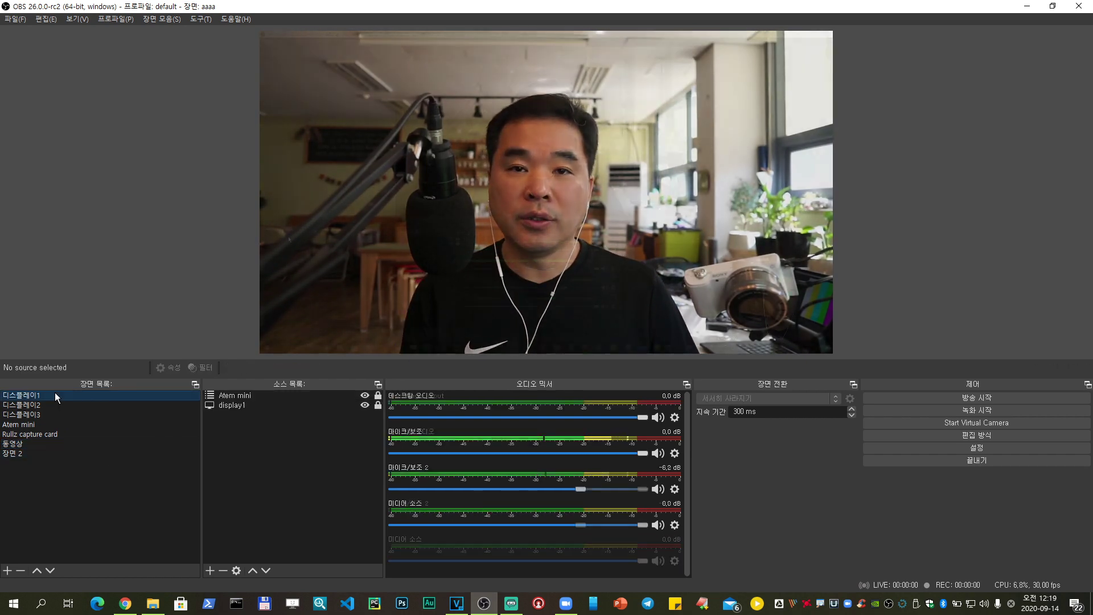
click(52, 405)
click(48, 413)
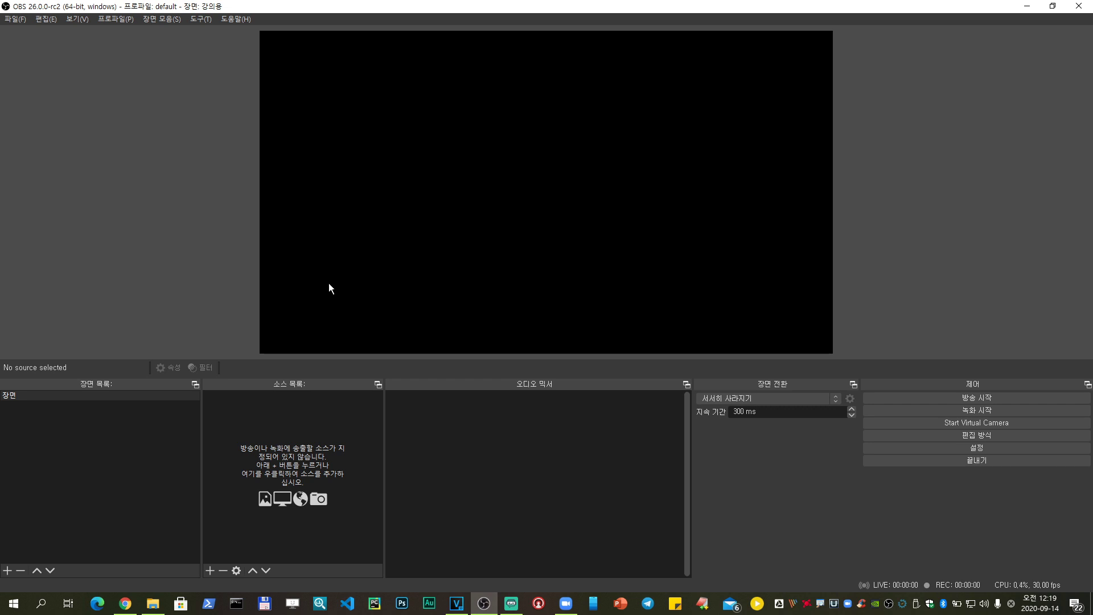
Add a new display capture source named 디스1 to the 장면 scene of the empty 강의용 collection
click(37, 396)
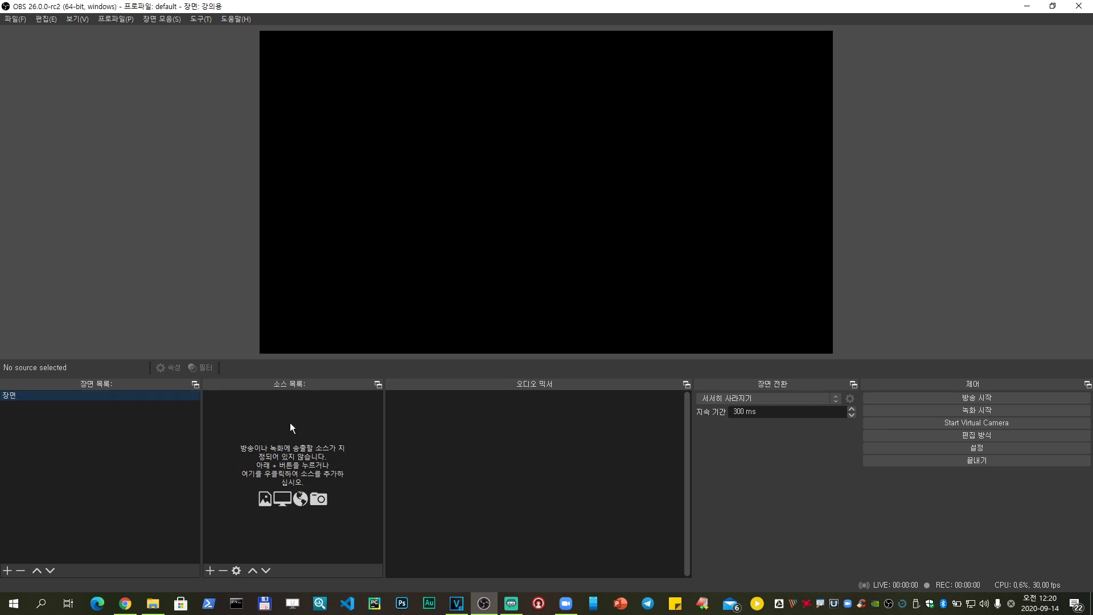
click(210, 570)
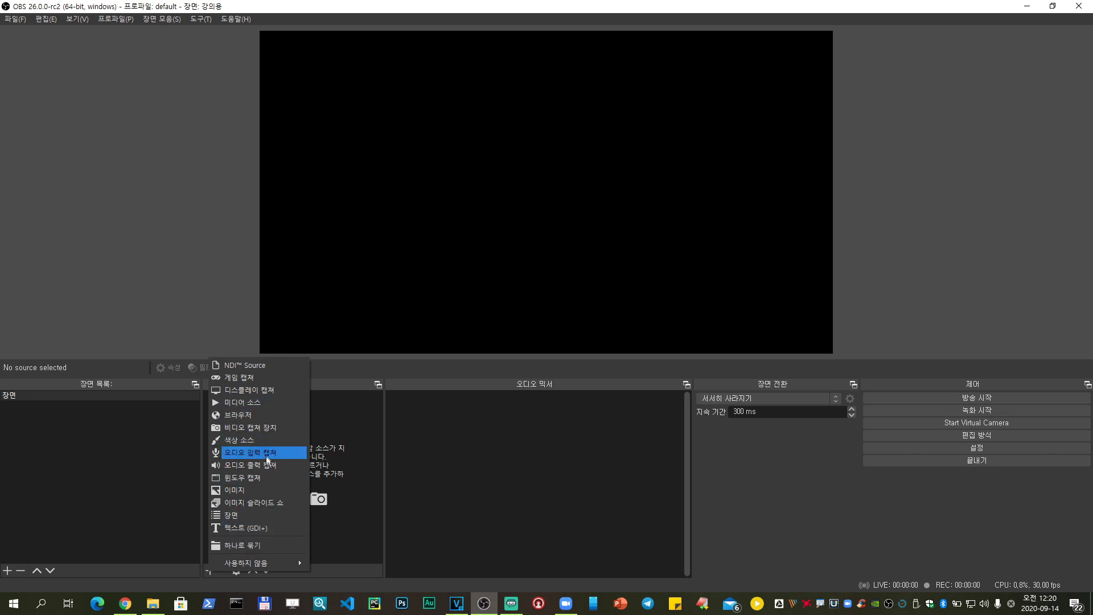
click(248, 393)
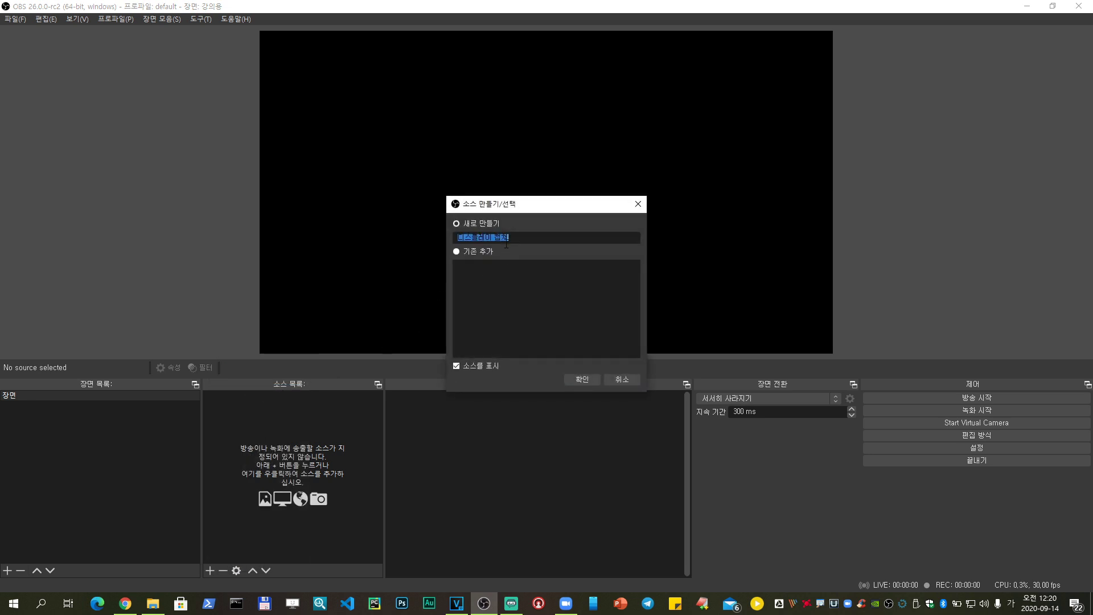
text(ㄷ)
click(581, 379)
Set the 디스1 source to capture 디스플레이 1: 1920x1080 @ 0,0 with cursor capture enabled, and deselect it
click(527, 371)
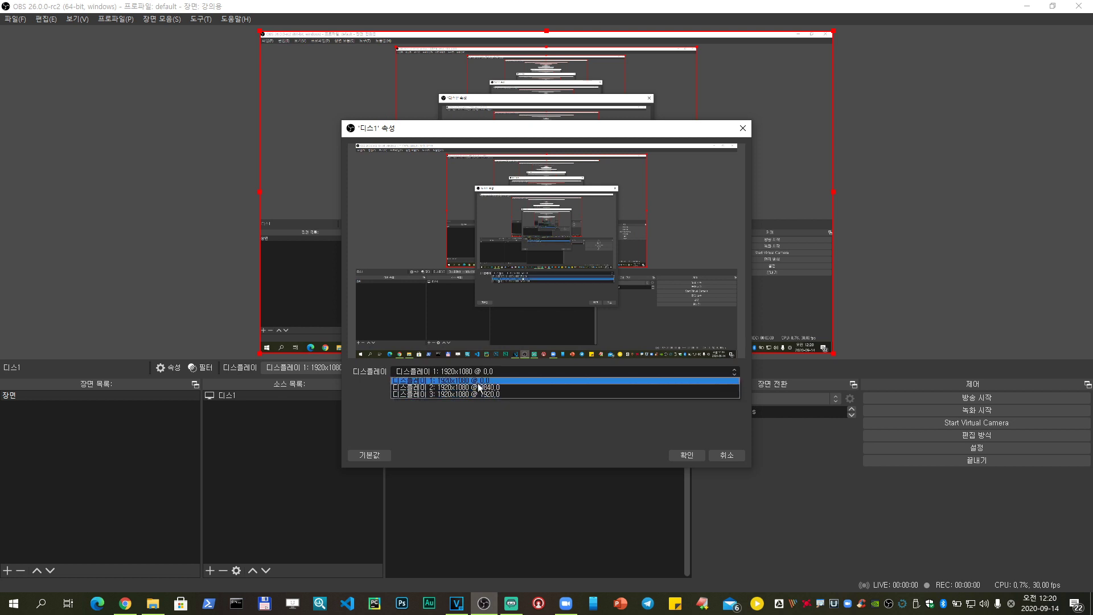
click(467, 380)
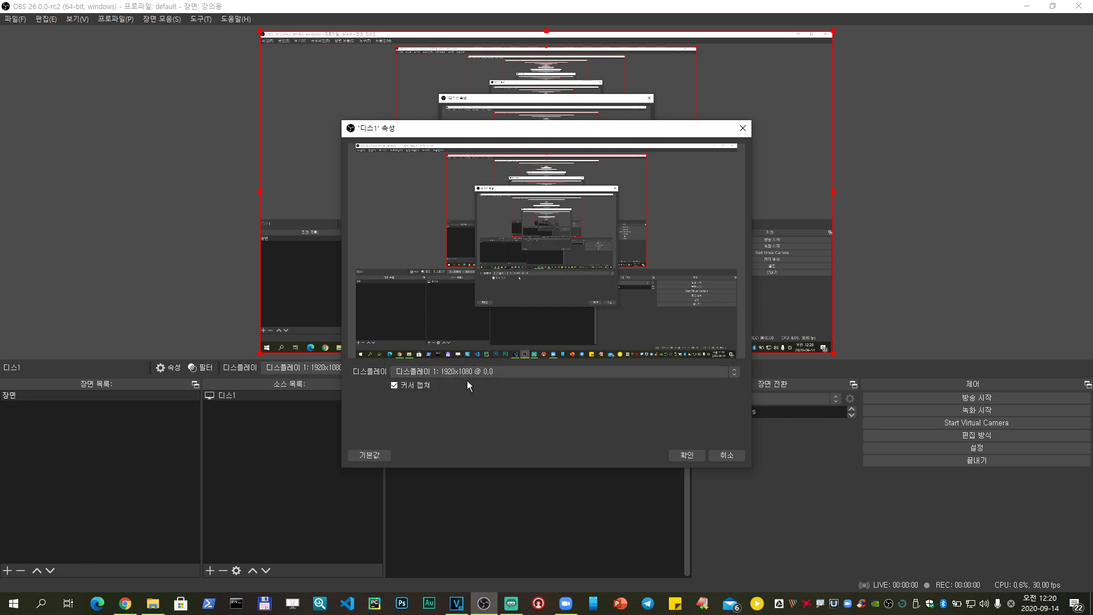
click(428, 388)
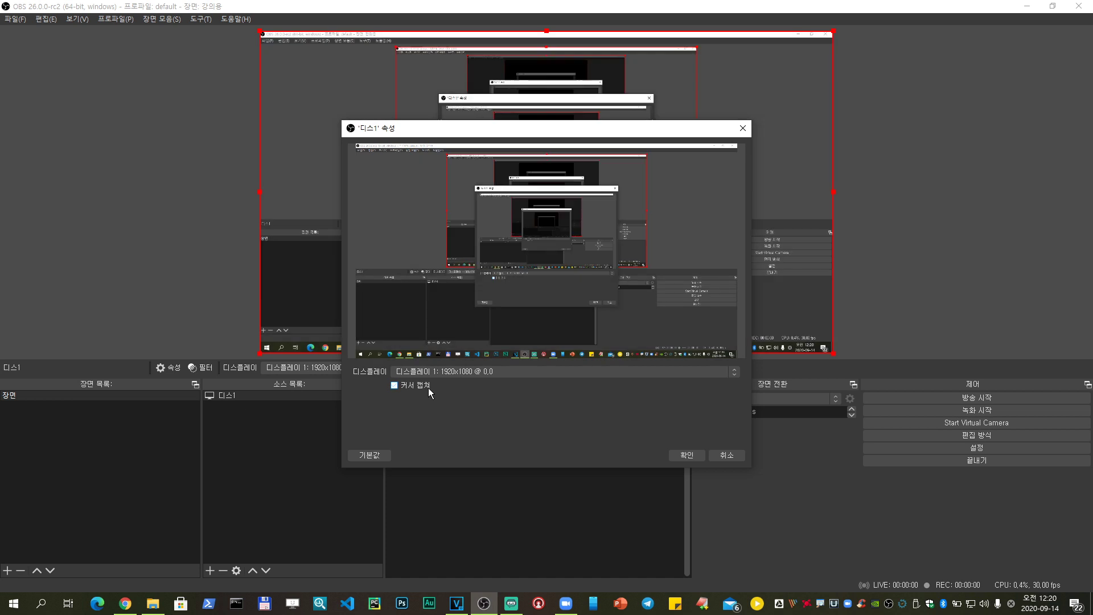
click(411, 387)
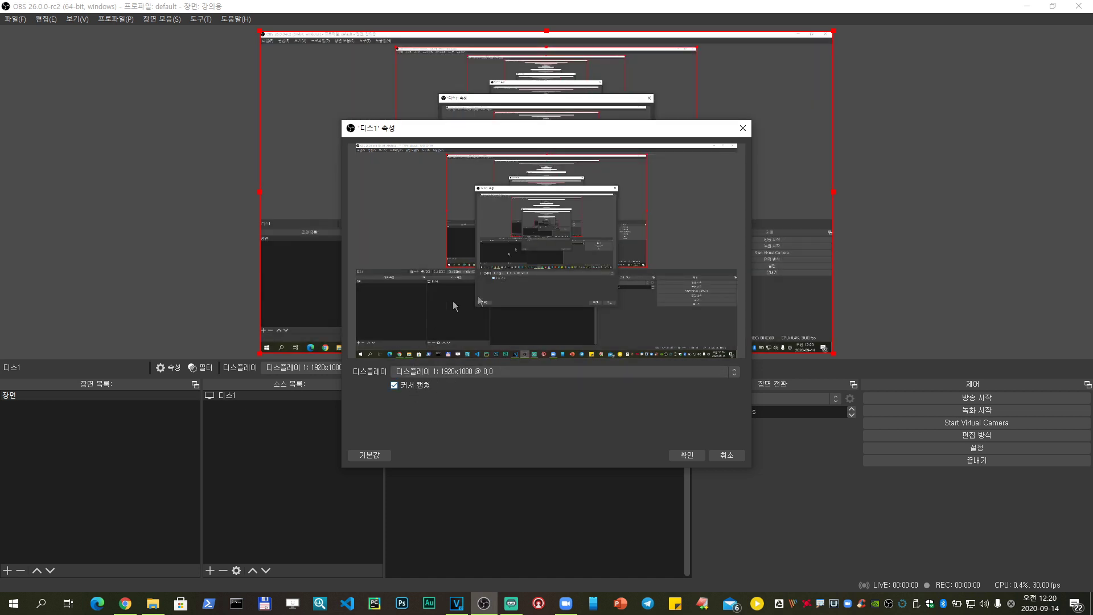
click(685, 456)
click(186, 290)
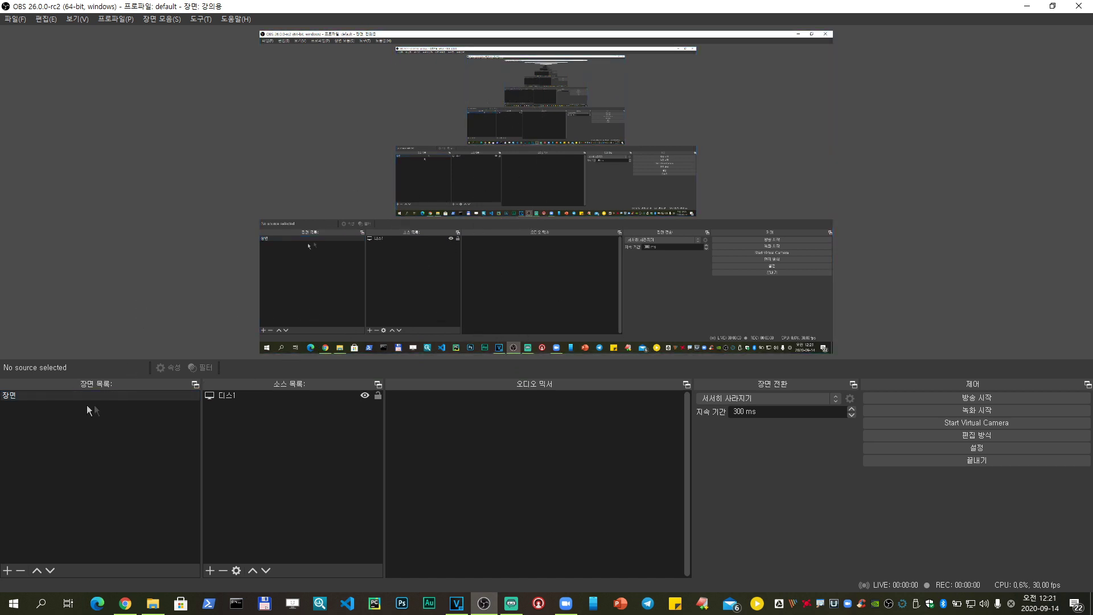
Rename the 장면 scene as 디스플레이1
right_click(70, 394)
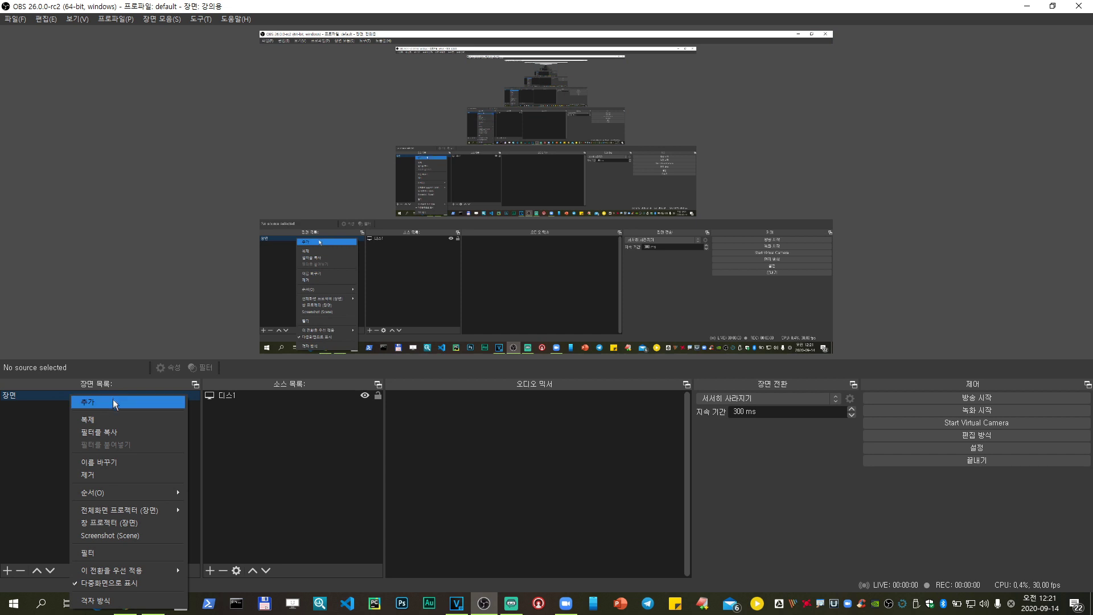
click(105, 462)
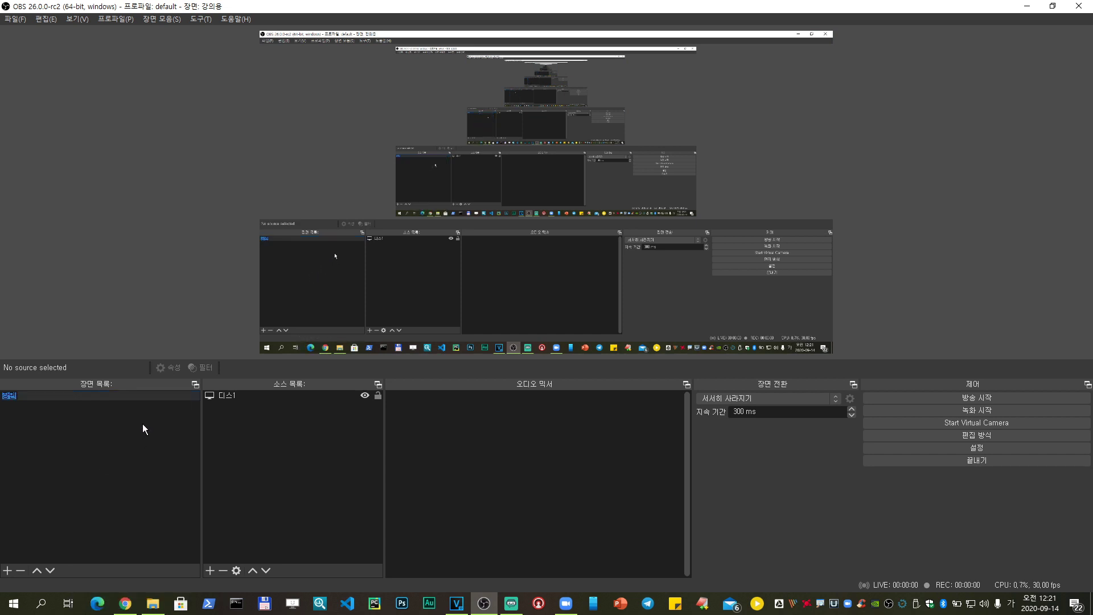
text(디스플레이1)
key(Return)
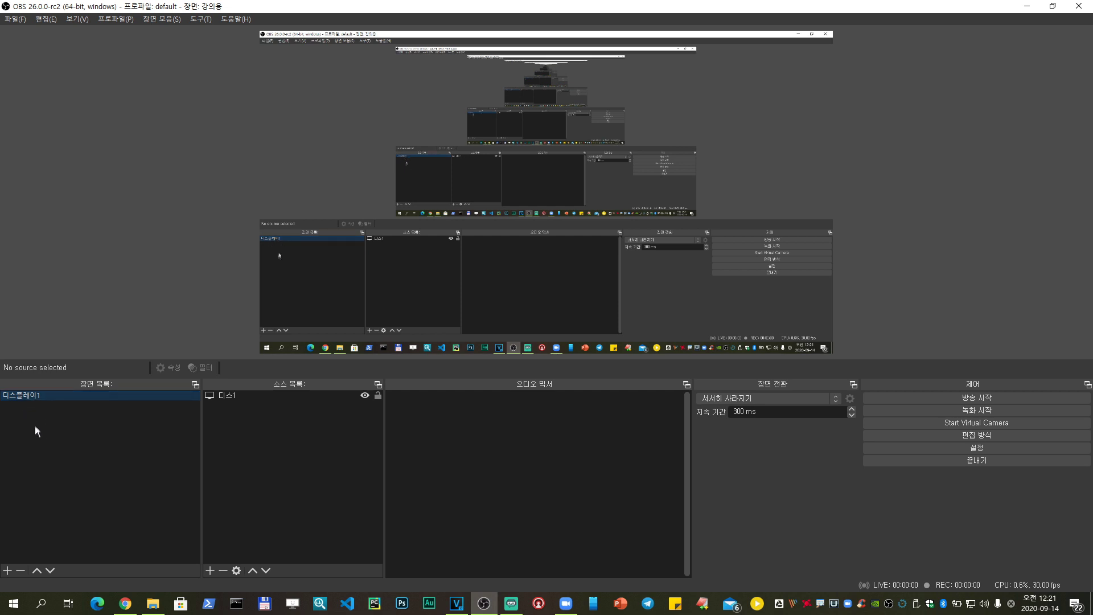
Add a new scene named 디스플레이2
click(8, 570)
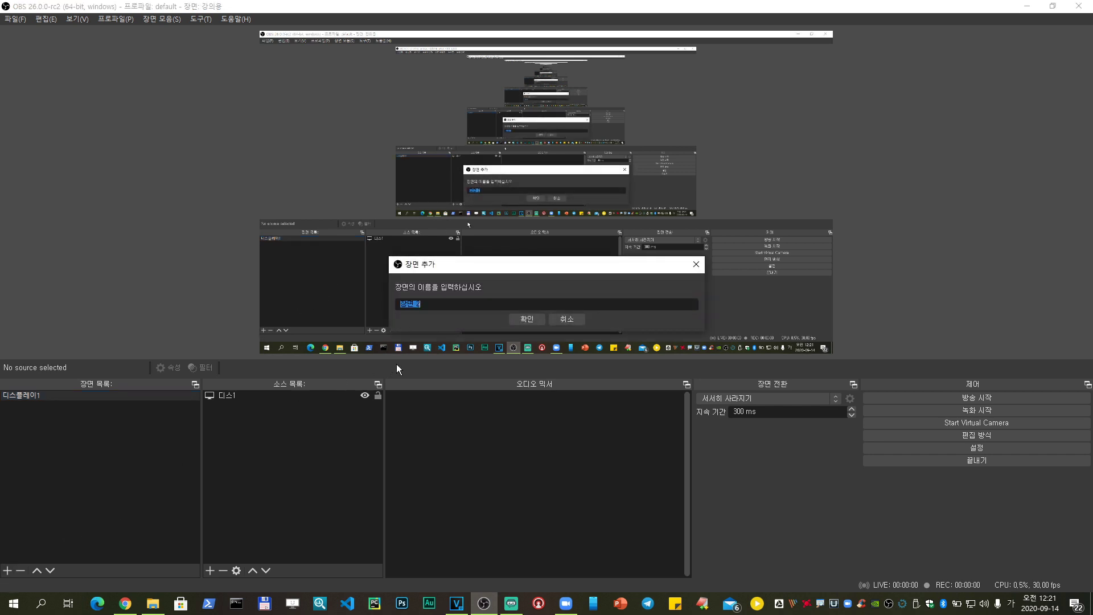
text(디스플레이2)
key(Return)
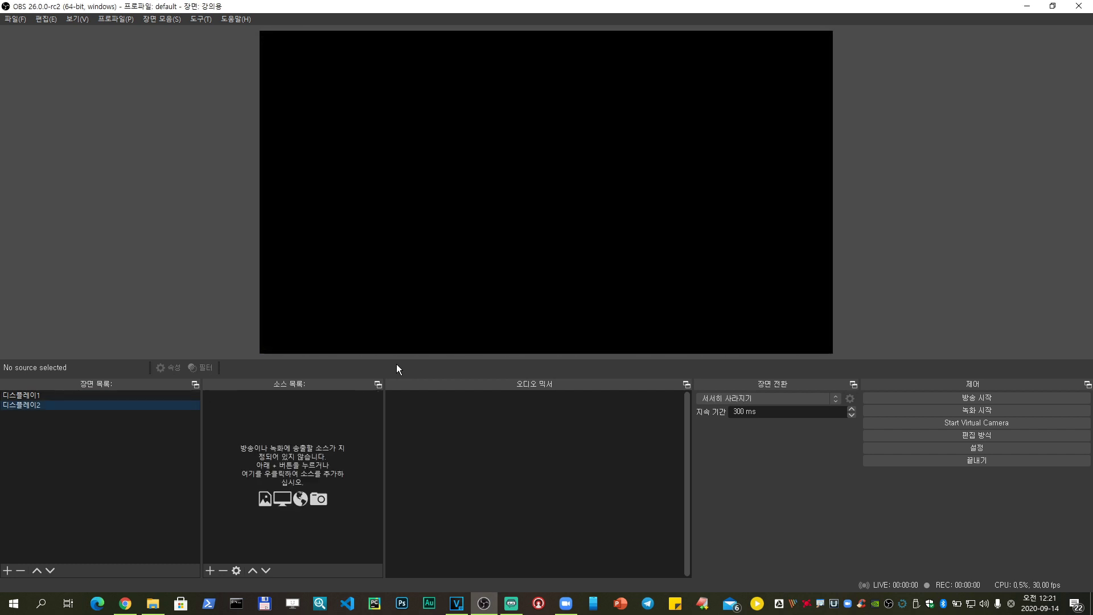
Add a display capture source named 디스2 to the 디스플레이2 scene, capturing 디스플레이 3: 1920x1080 @ 1920,0
click(209, 570)
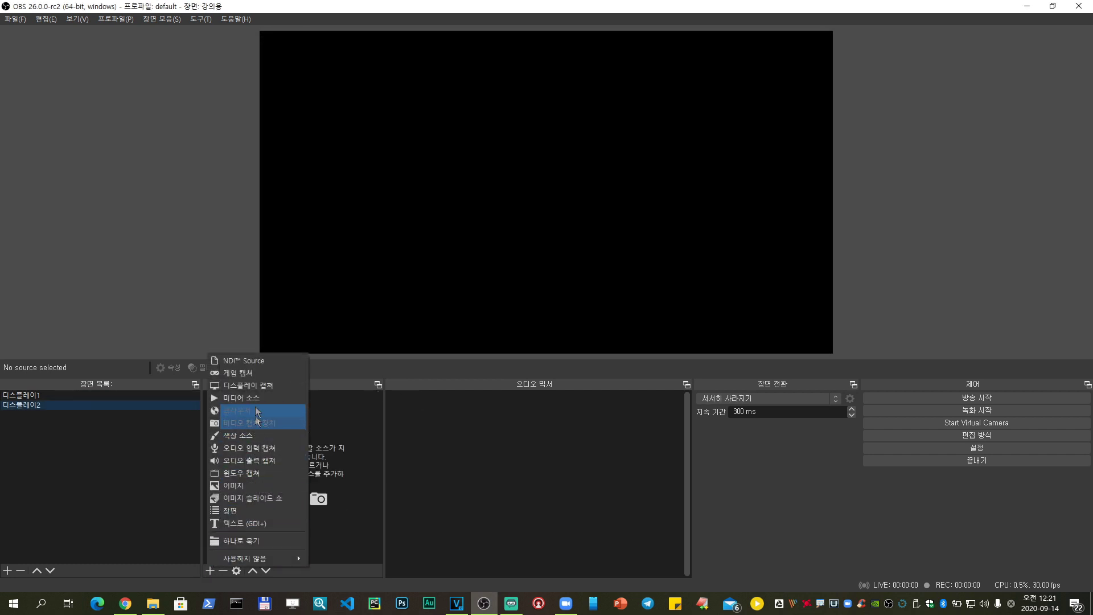
click(257, 390)
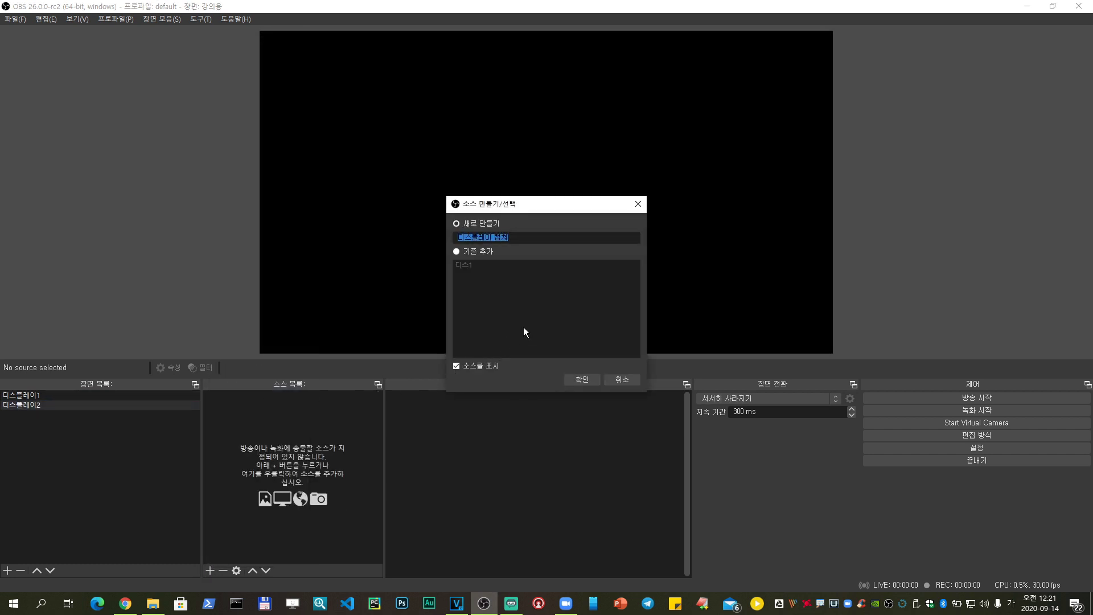
text(디스2)
click(580, 381)
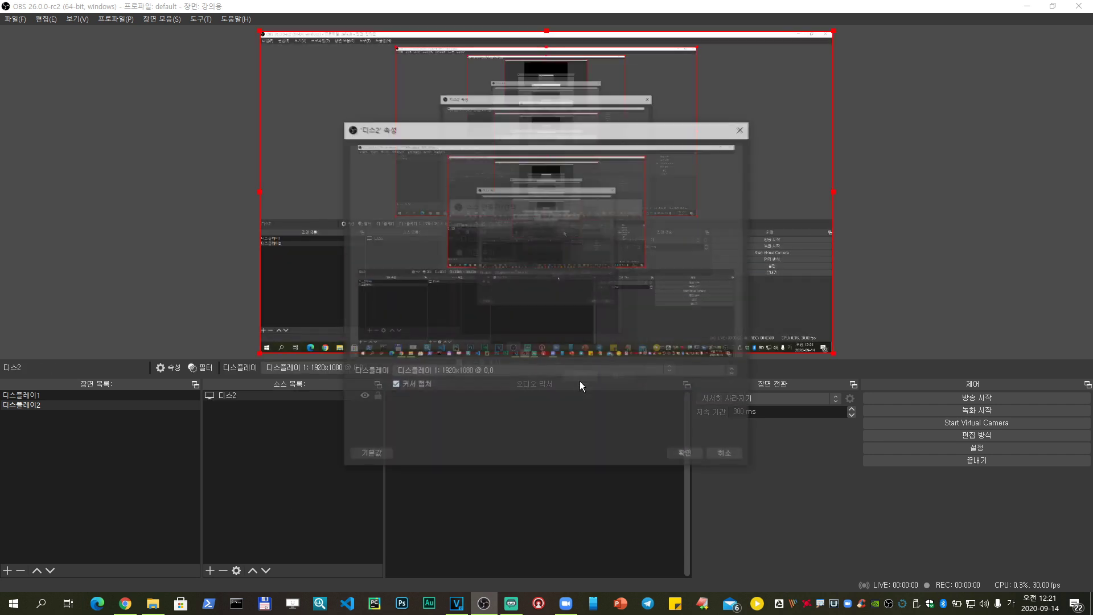
click(464, 371)
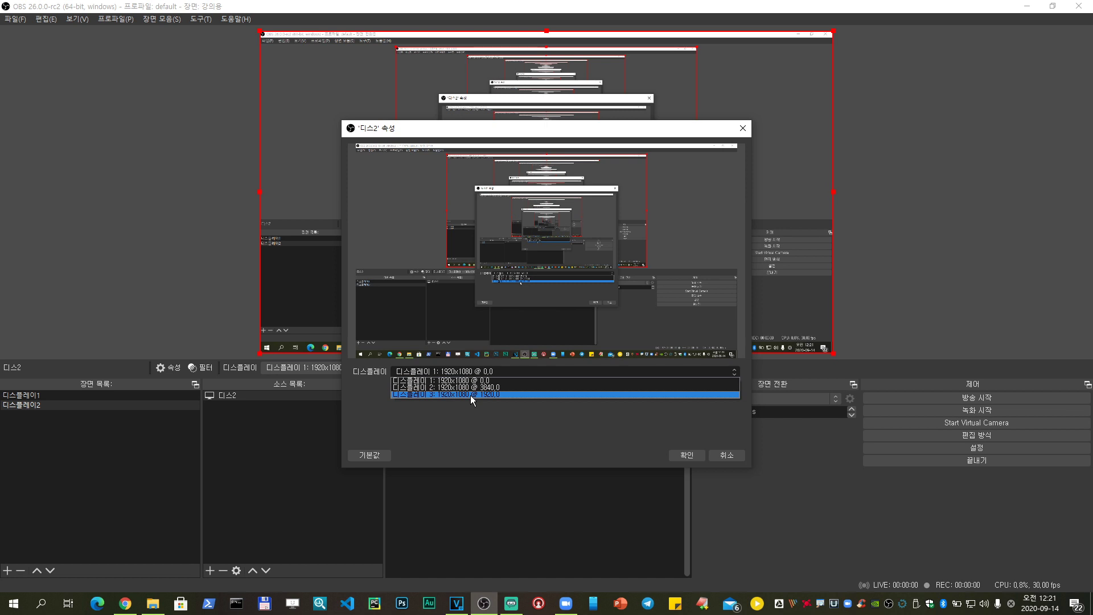
click(470, 394)
click(682, 455)
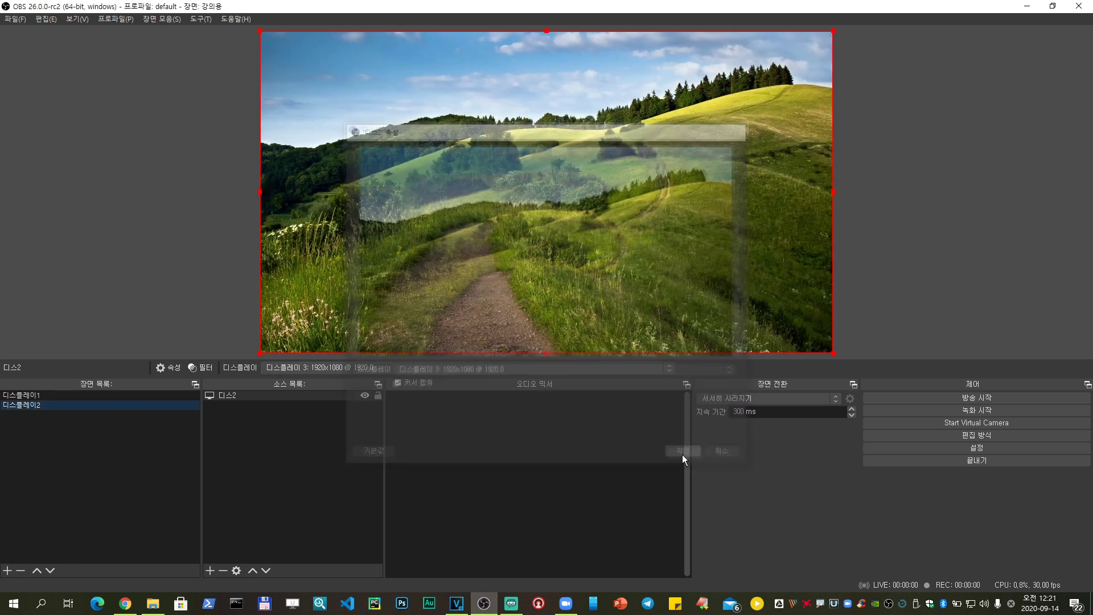
Add a new scene named 디스플레이3
click(8, 572)
text(디스)
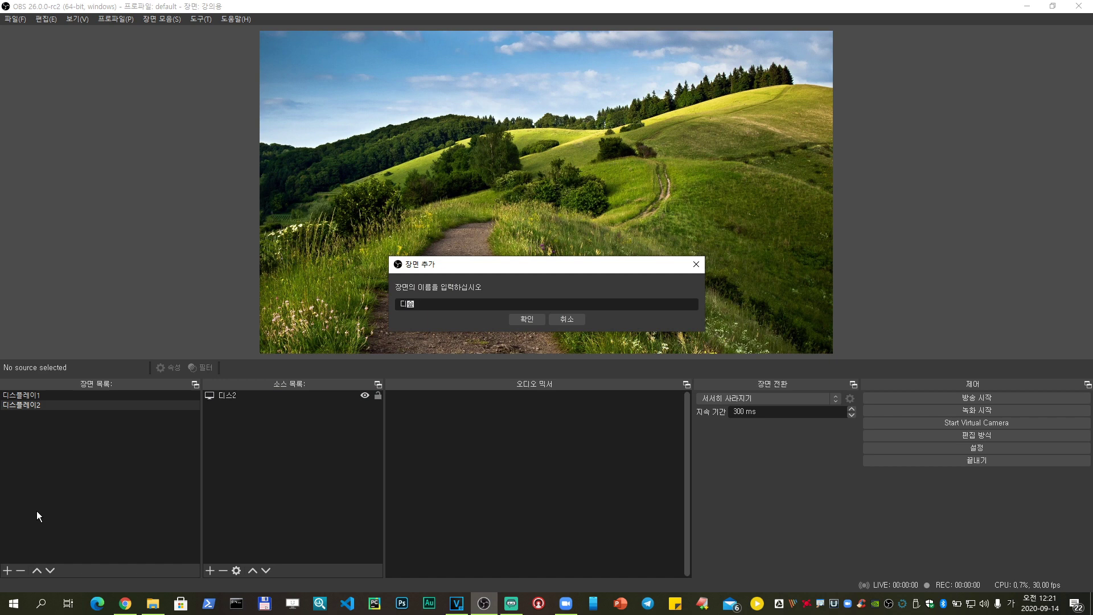
text(플레이23)
key(Return)
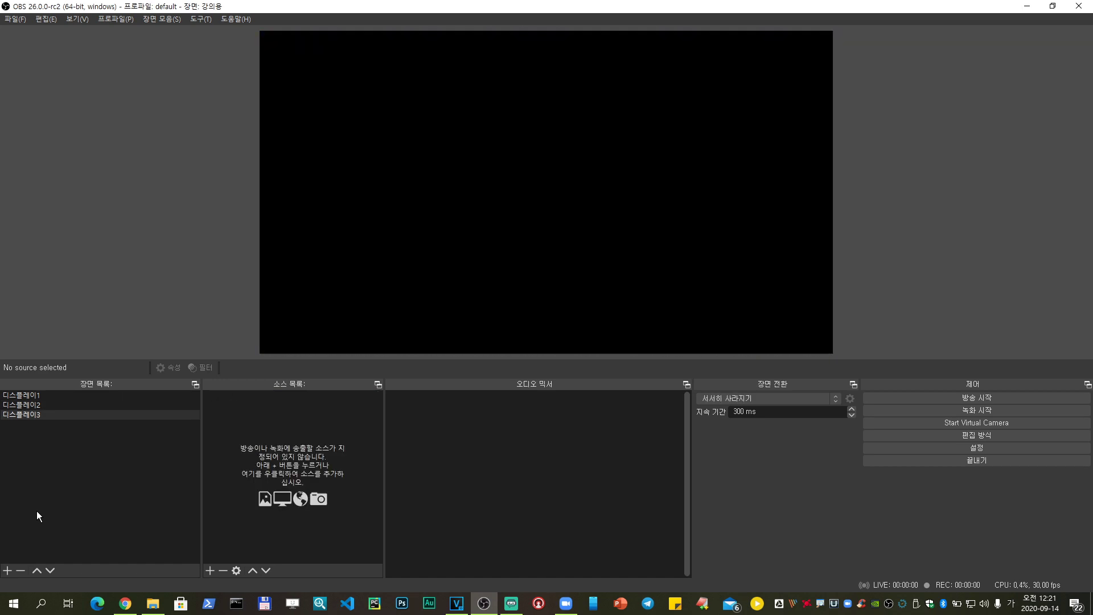
Add a display capture source named 디스3 to the 디스플레이3 scene, capturing 디스플레이 2: 1920x1080 @ 3840,0
click(210, 574)
click(261, 399)
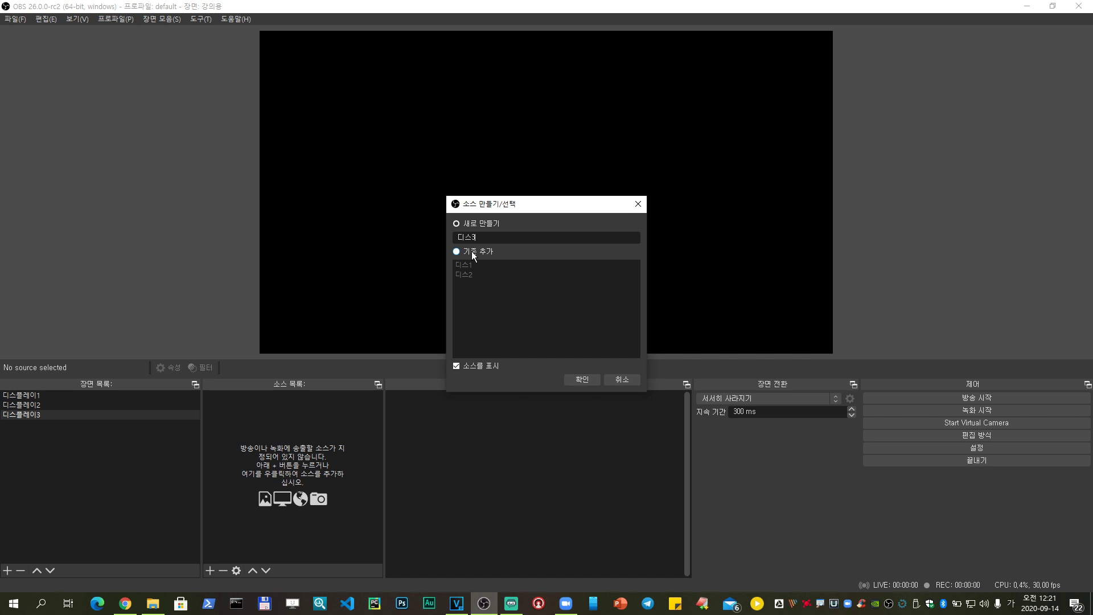
click(581, 377)
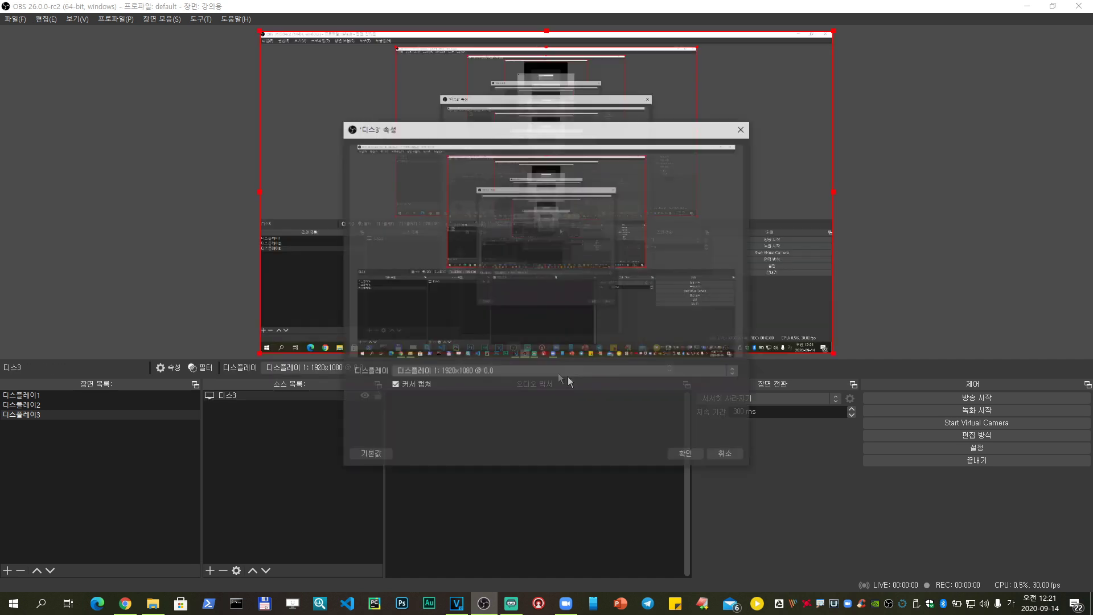
click(484, 372)
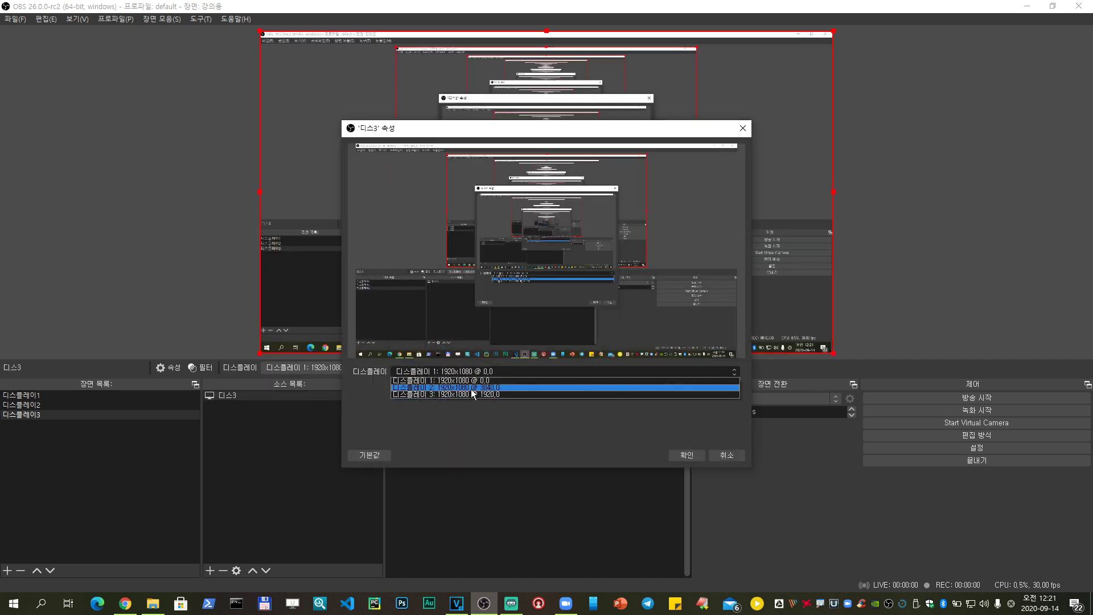
click(472, 387)
click(687, 456)
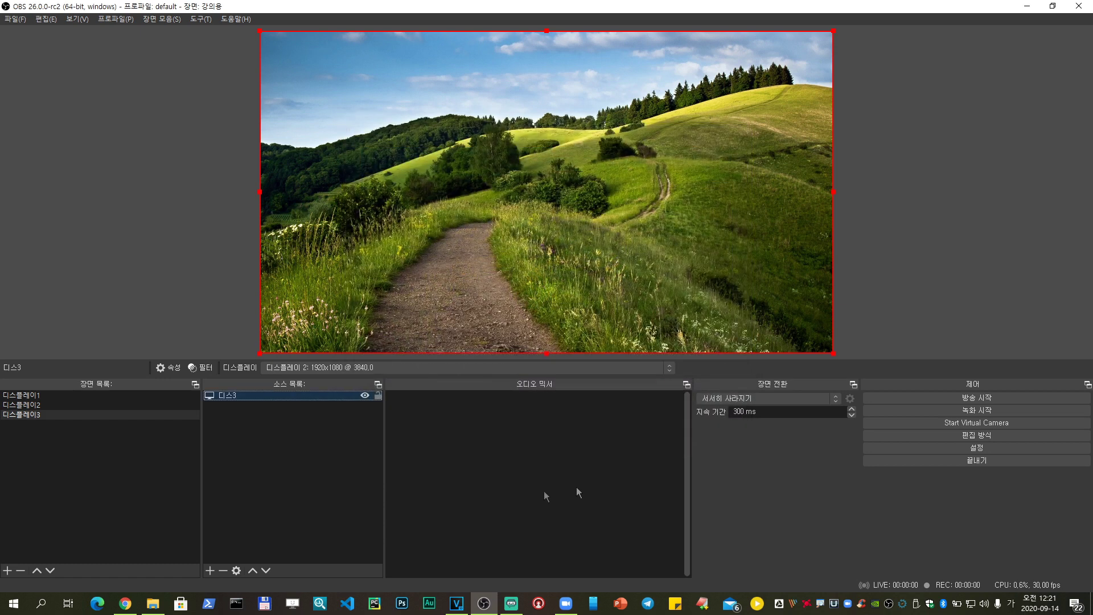
click(318, 459)
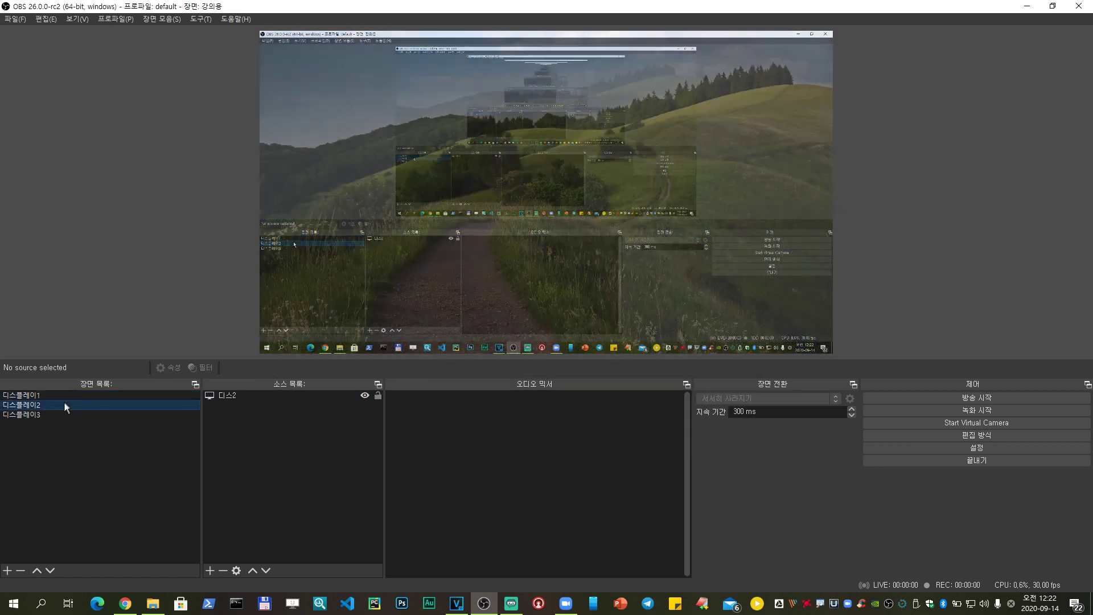
click(46, 415)
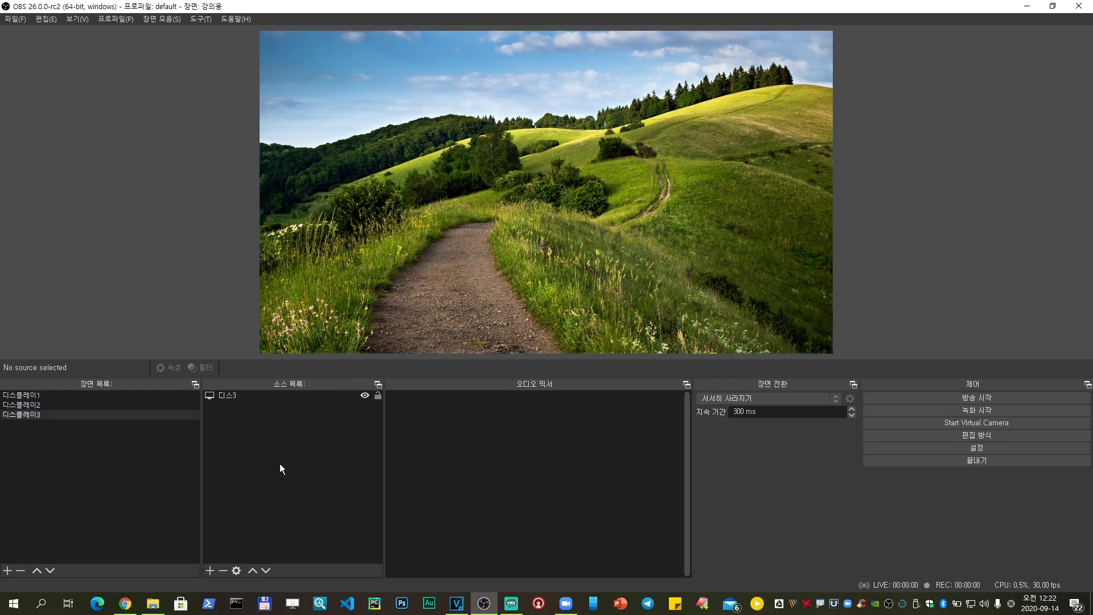
Add a new scene named BlackMagic
click(7, 570)
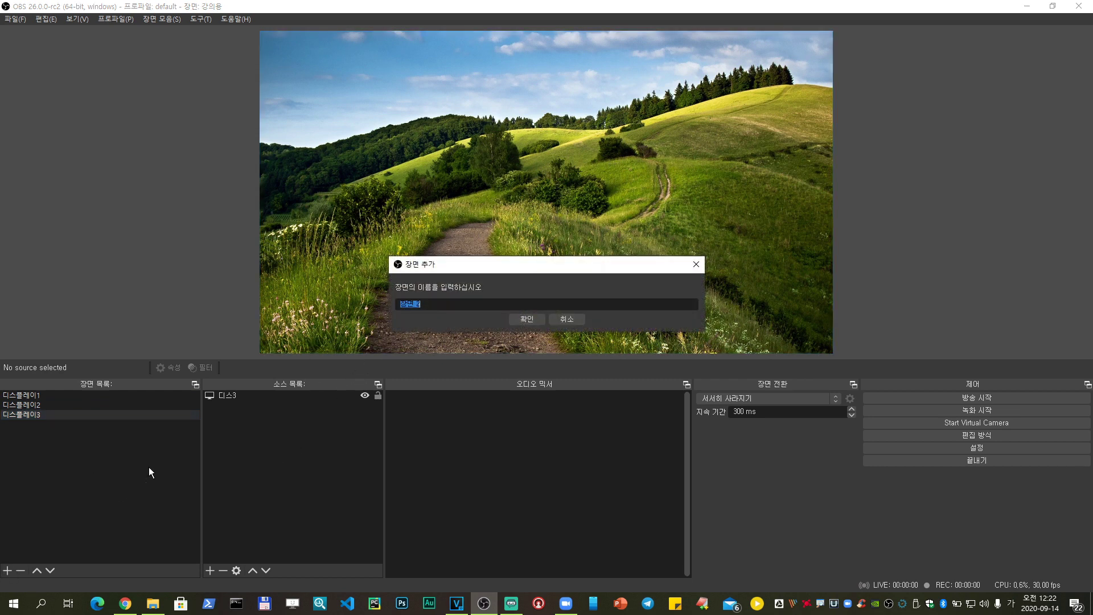
text(ㄱㅔㅔ)
key(BackSpace)
key(BackSpace)
key(Hangul)
key(Return)
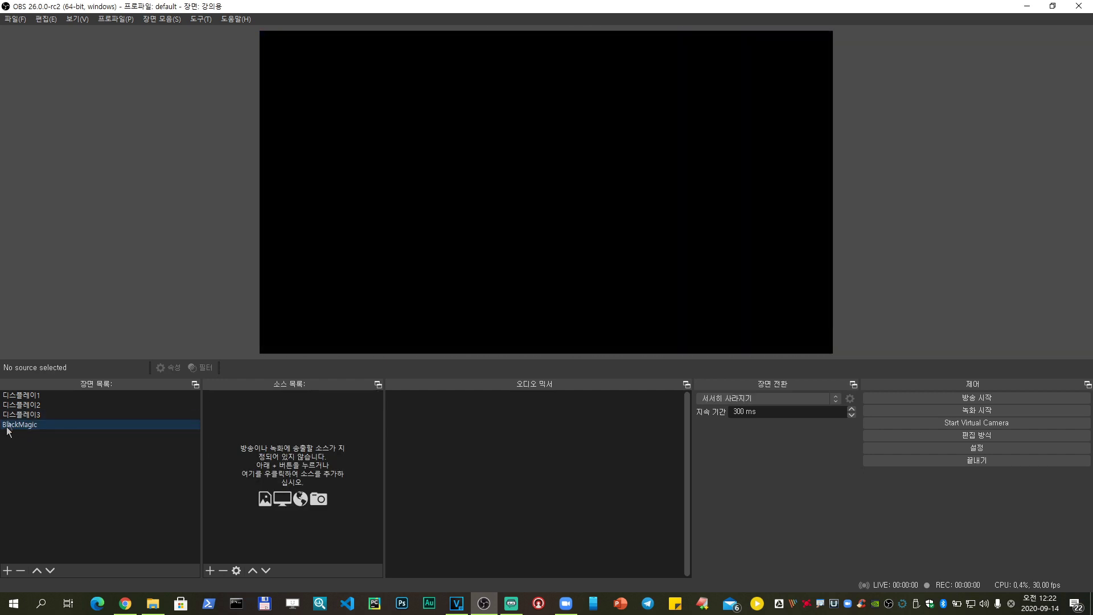
Add a video capture device source named Atem mini pro to the BlackMagic scene, using the Blackmagic Design device
click(209, 570)
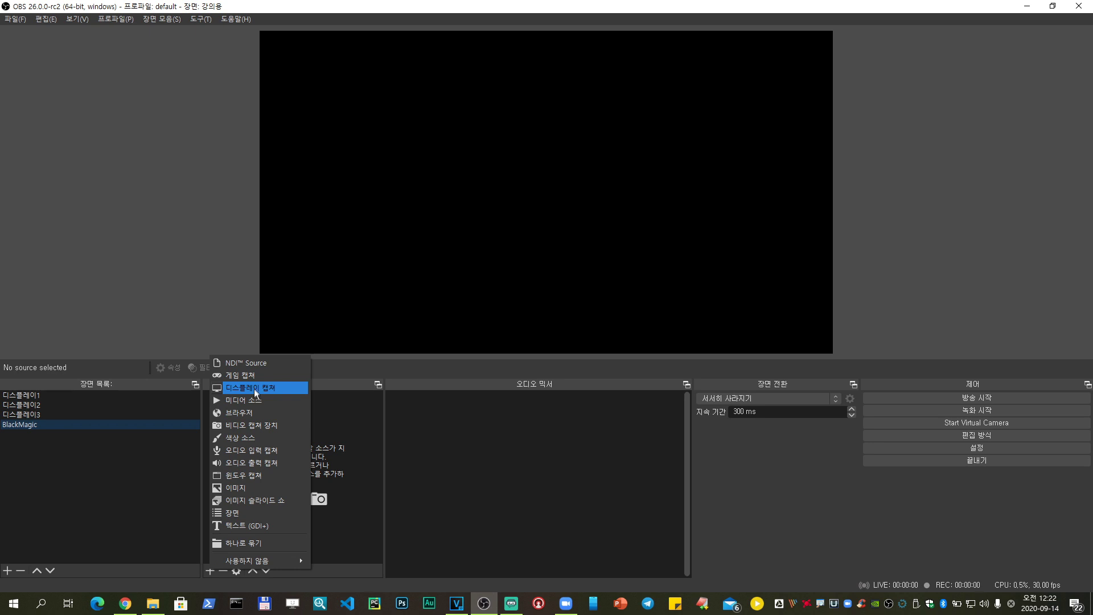
click(262, 426)
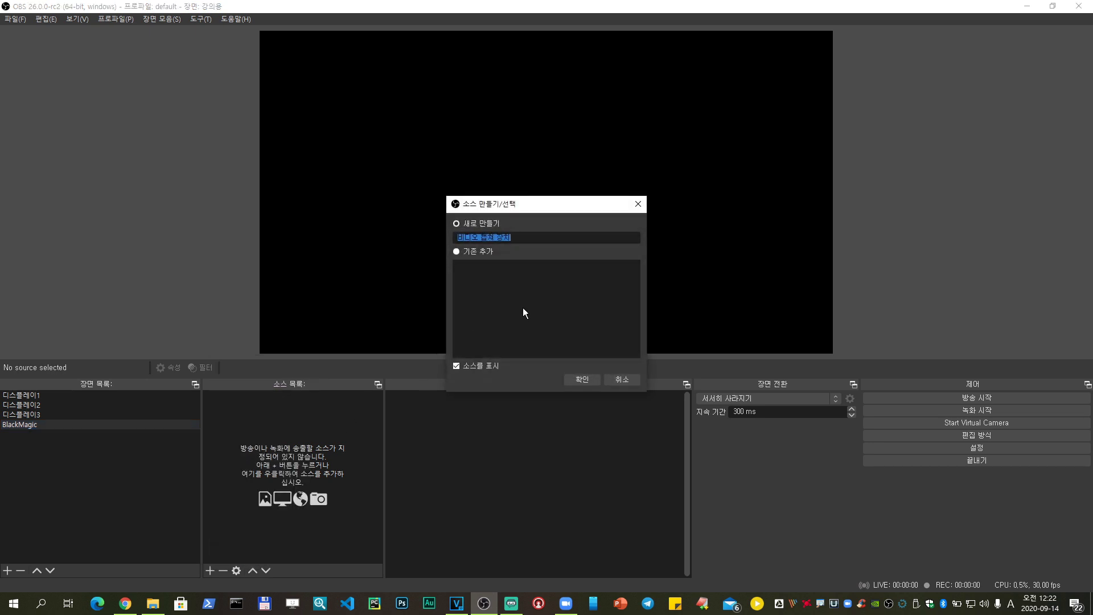
text(Atem mini pro)
click(582, 379)
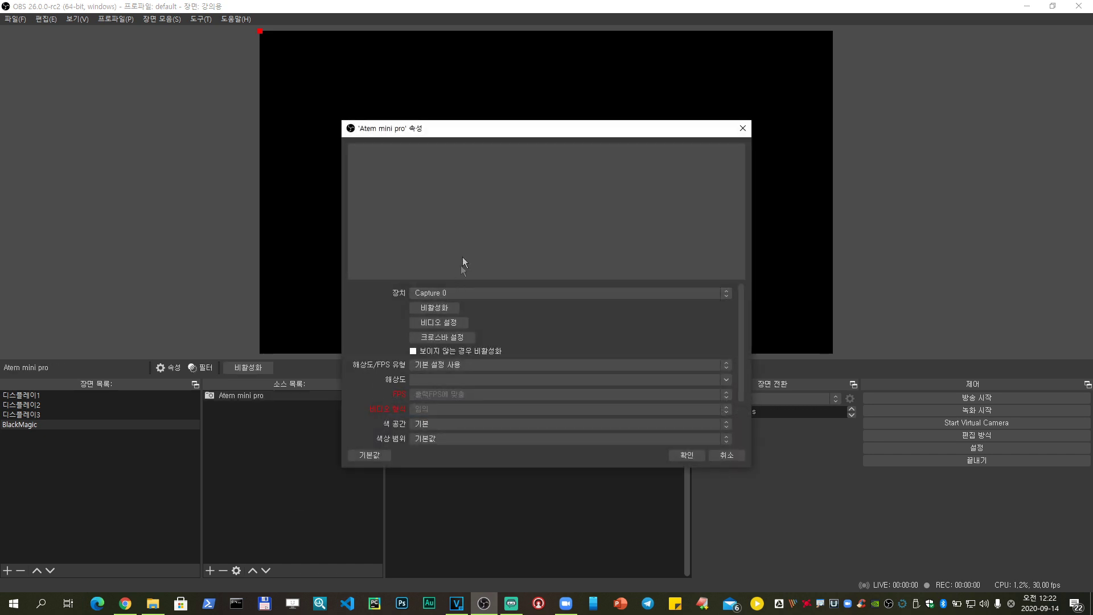
click(449, 293)
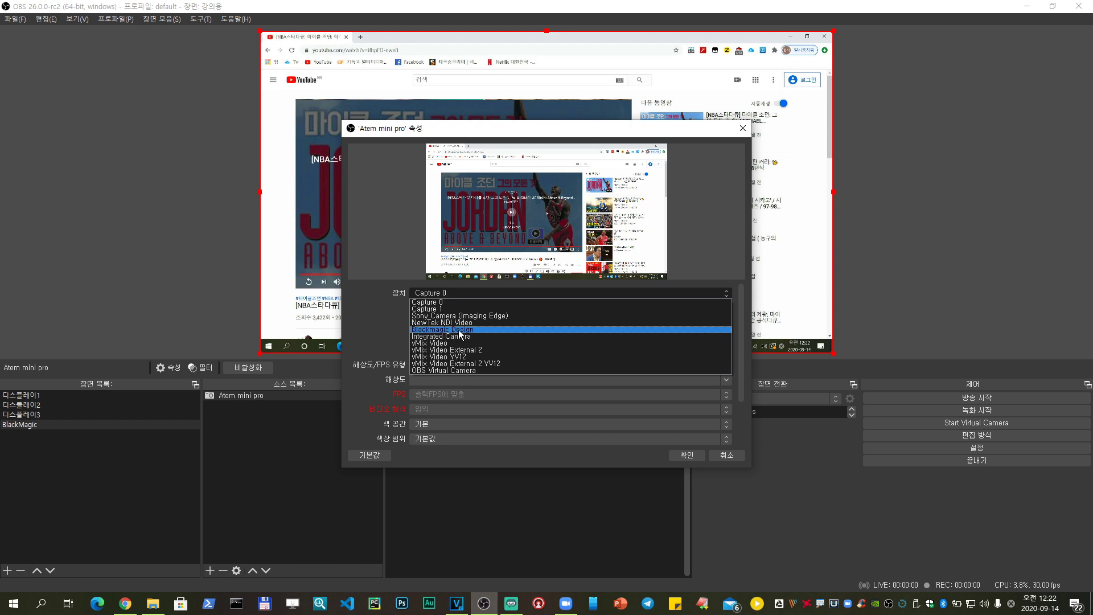
click(452, 330)
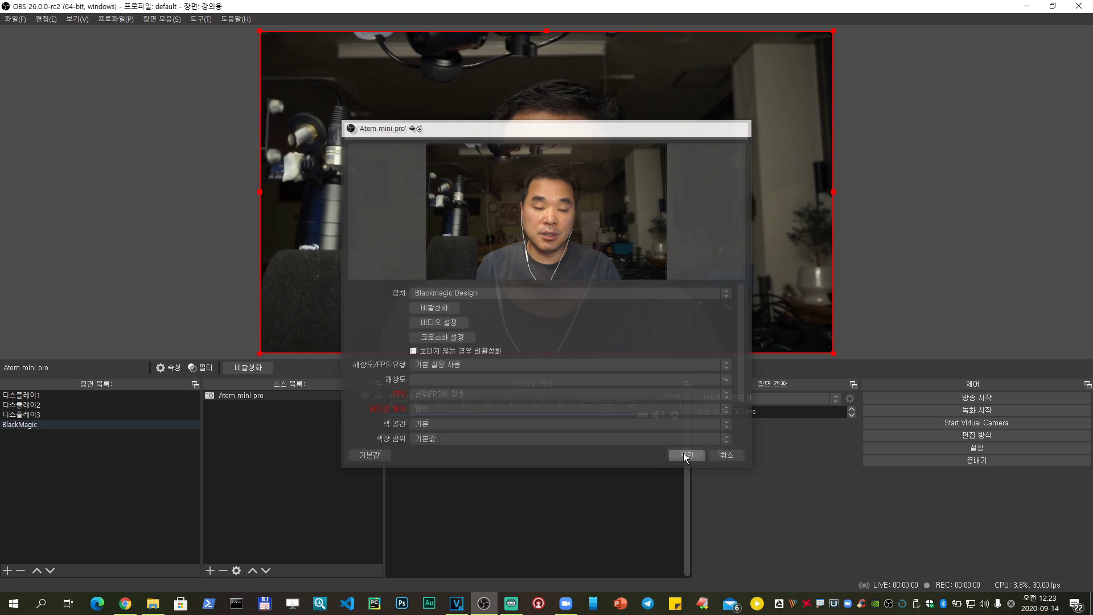
click(683, 453)
click(343, 460)
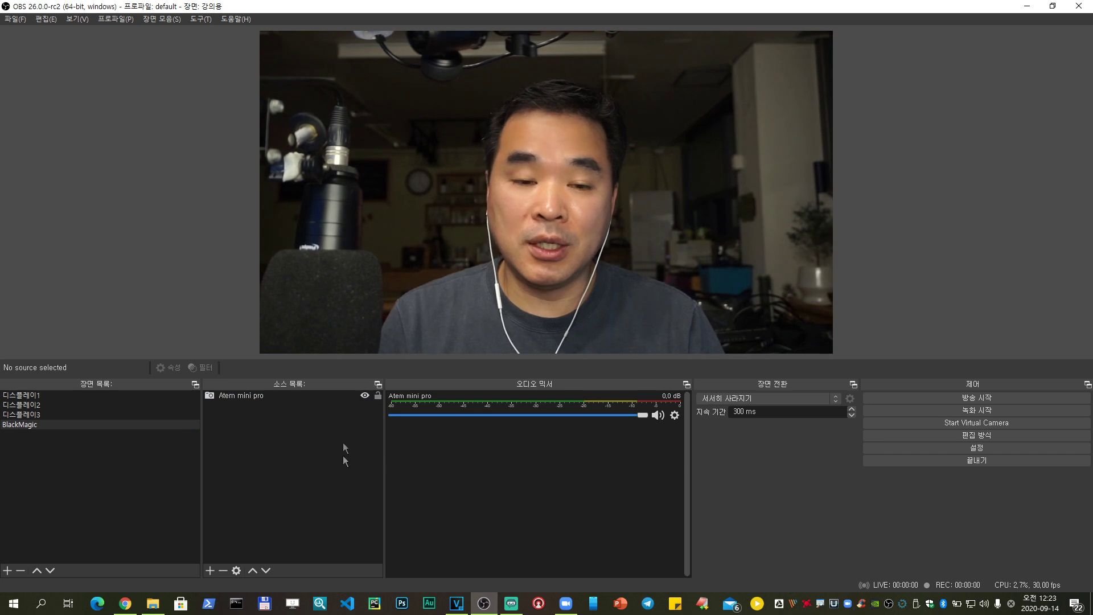
Add a new scene named 중국산 캡쳐보드1
click(64, 463)
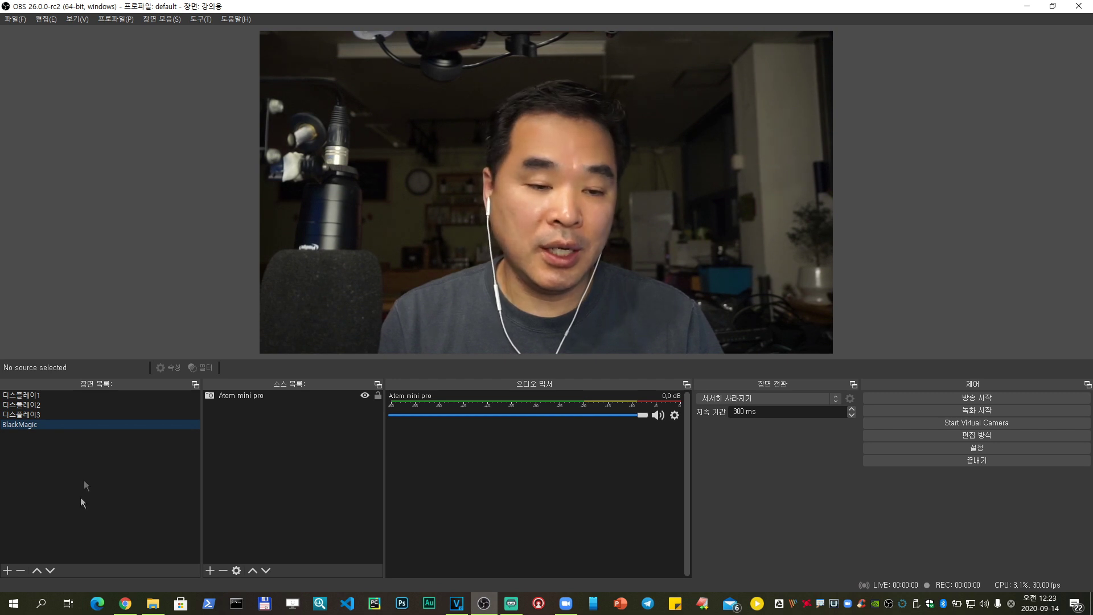
click(7, 570)
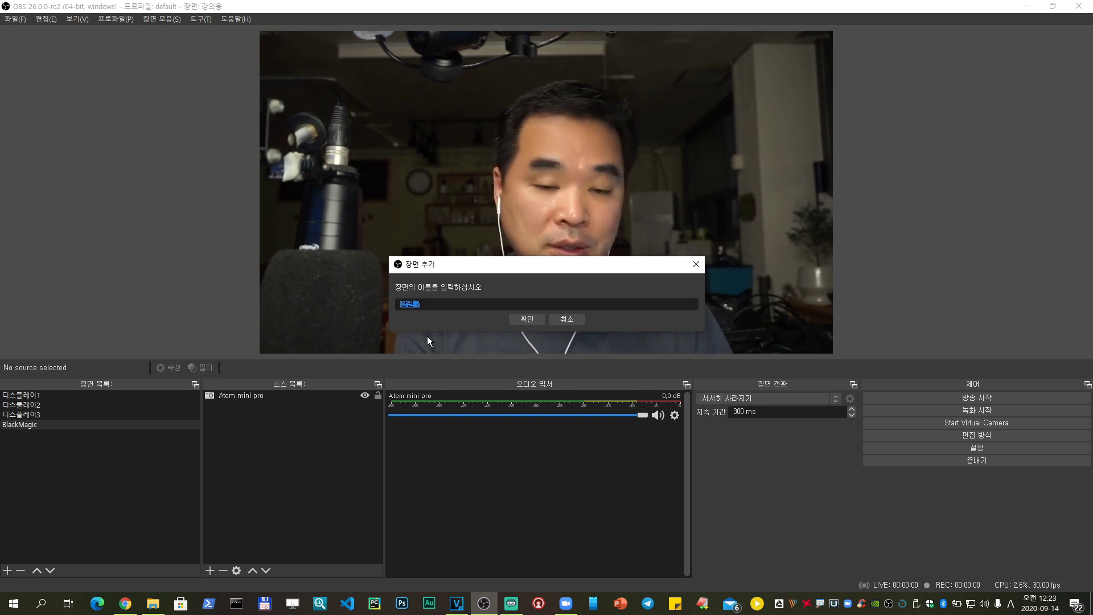
text(w)
key(BackSpace)
key(Hangul)
text(중)
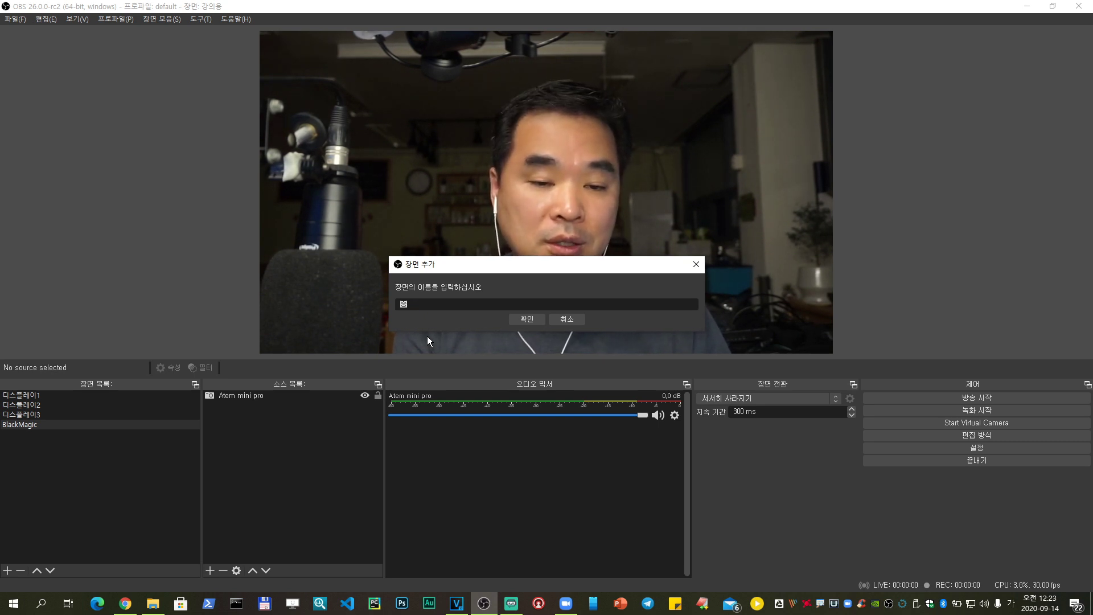
text(국산 ㅃ)
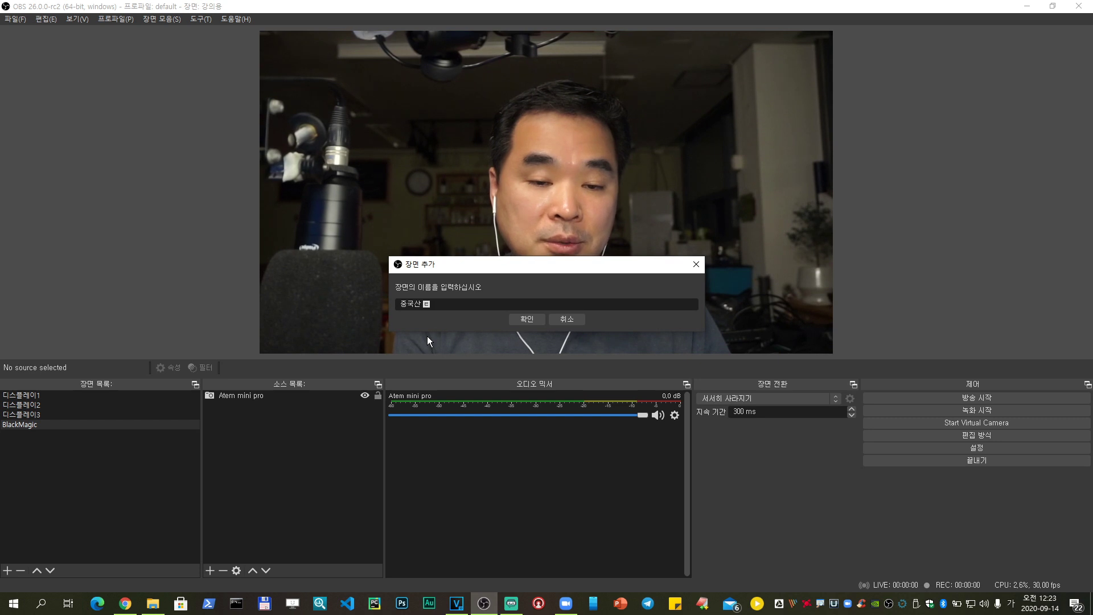
text(쳐보)
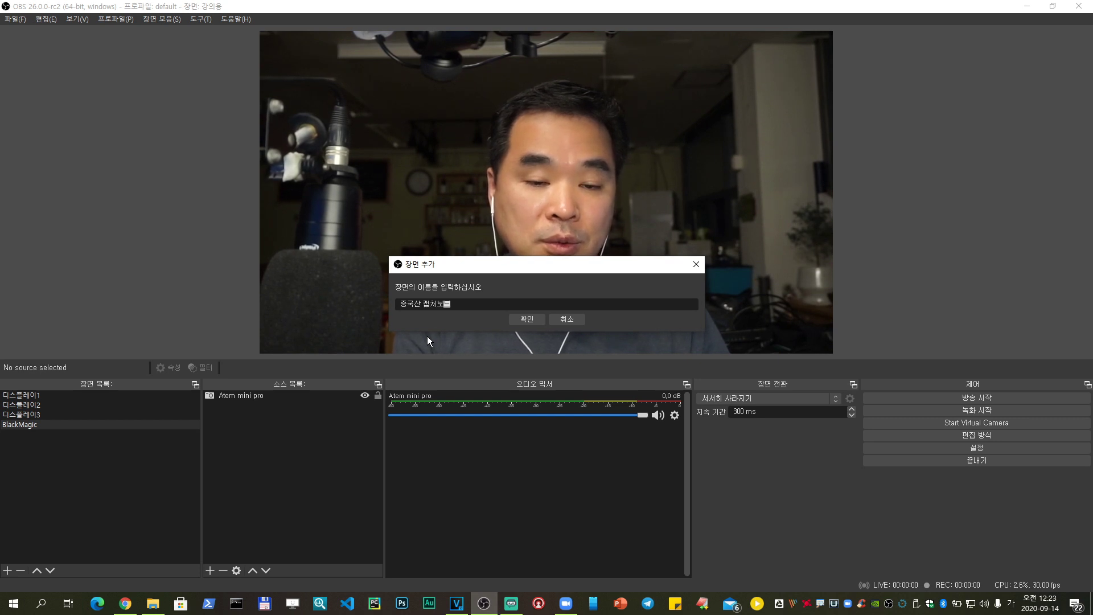
text(드1)
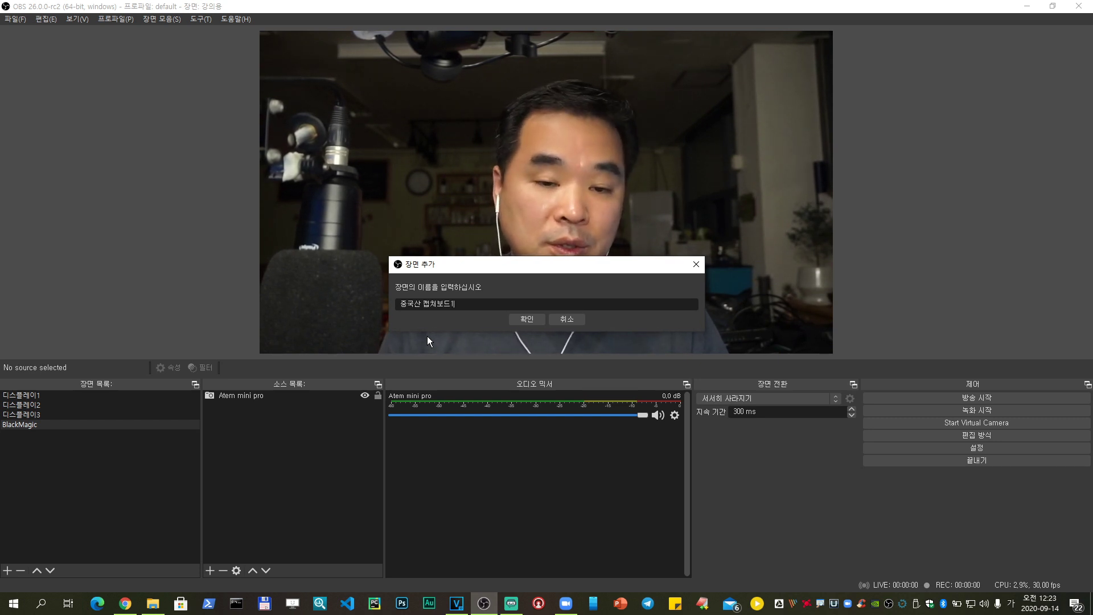
click(523, 320)
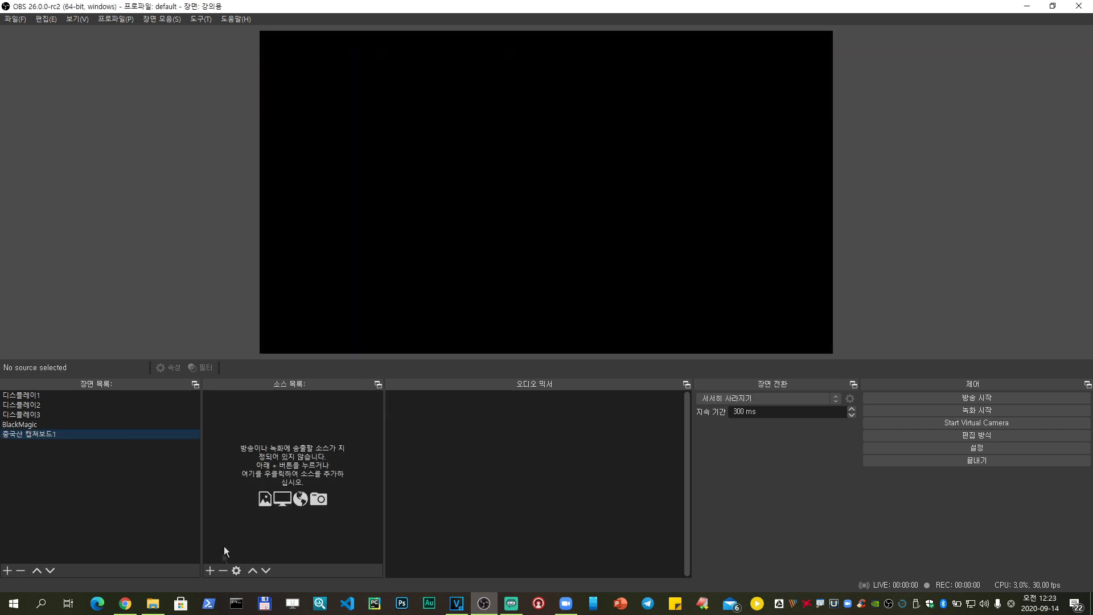
Add a video capture device source named Hdmi capture 1 to the 중국산 캡쳐보드1 scene, using the Capture 1 device
click(210, 570)
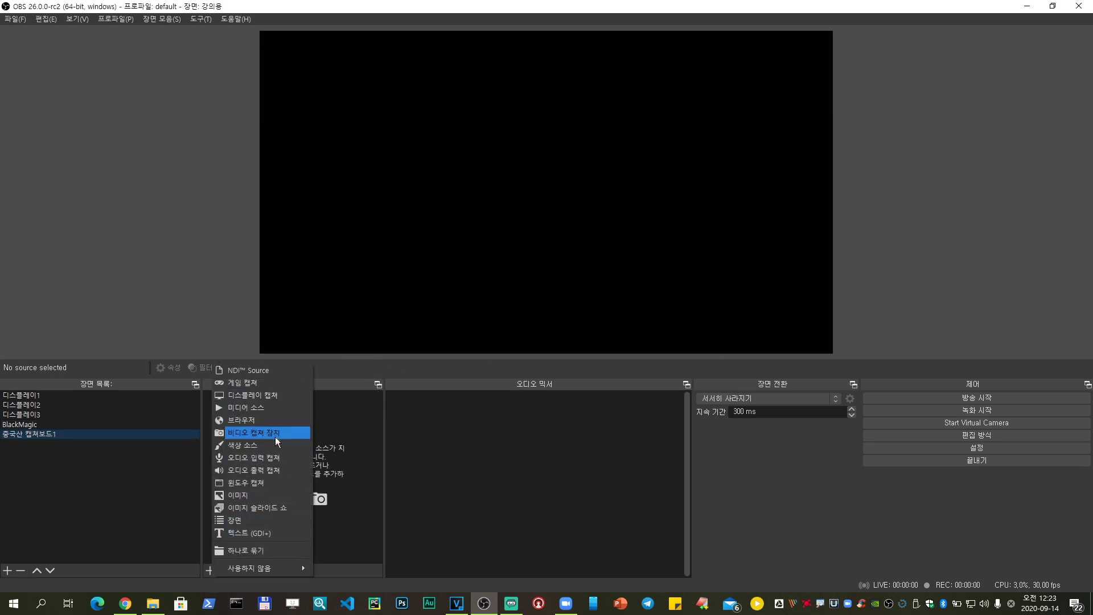
click(275, 435)
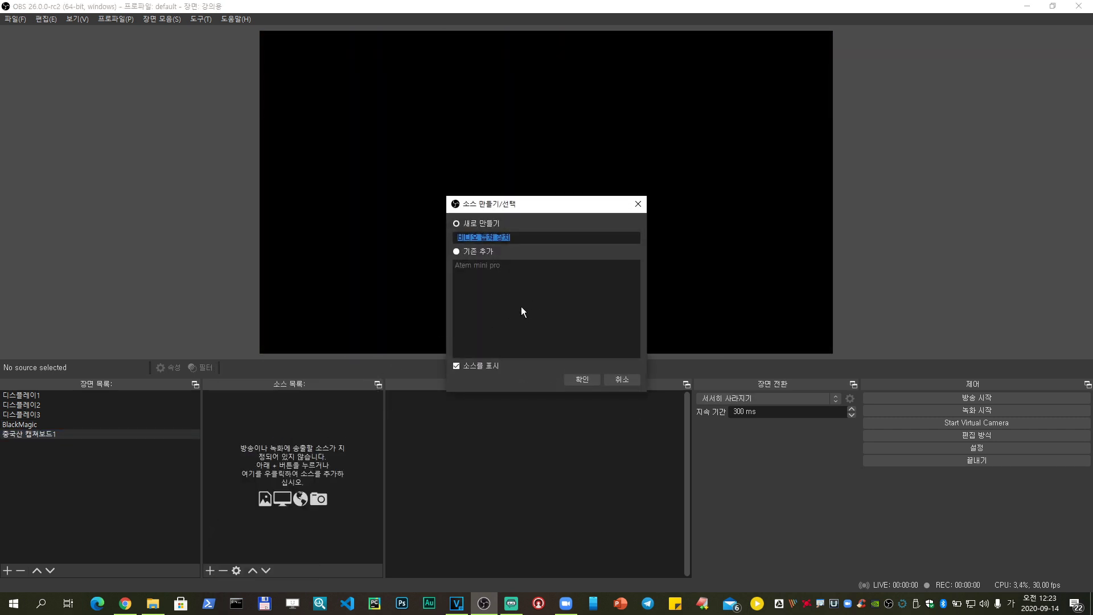
text(h)
key(BackSpace)
text(Hdmi capture 1)
click(579, 380)
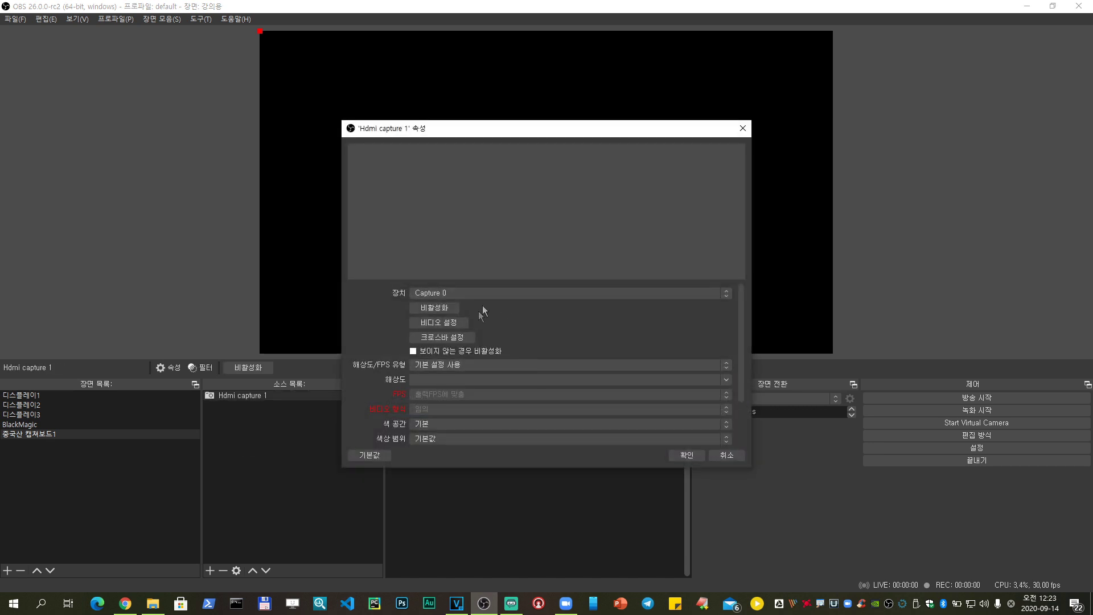
click(497, 293)
click(493, 306)
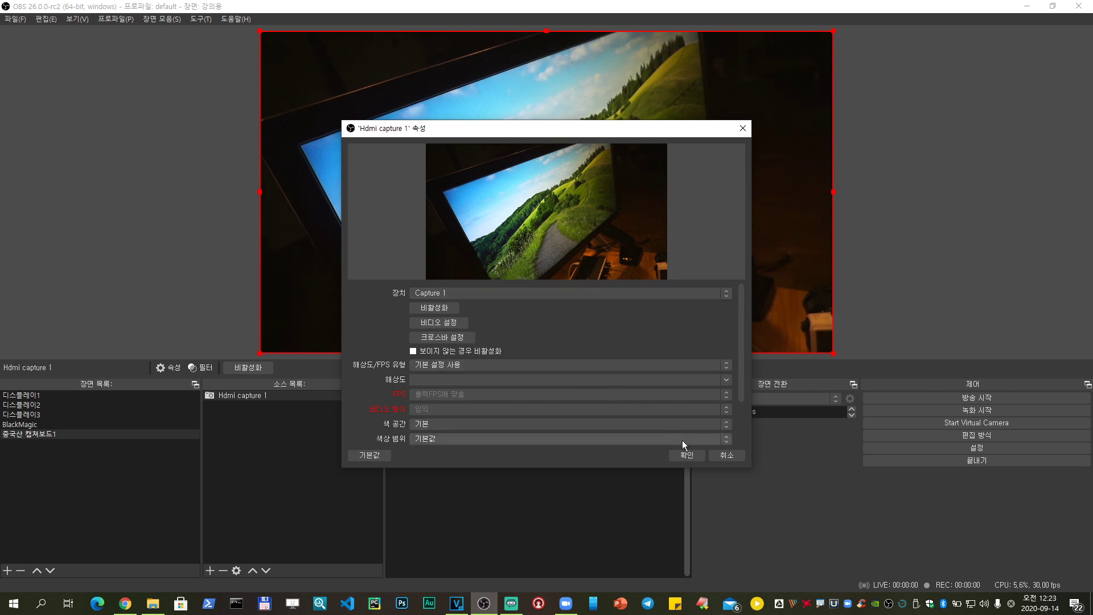
click(689, 455)
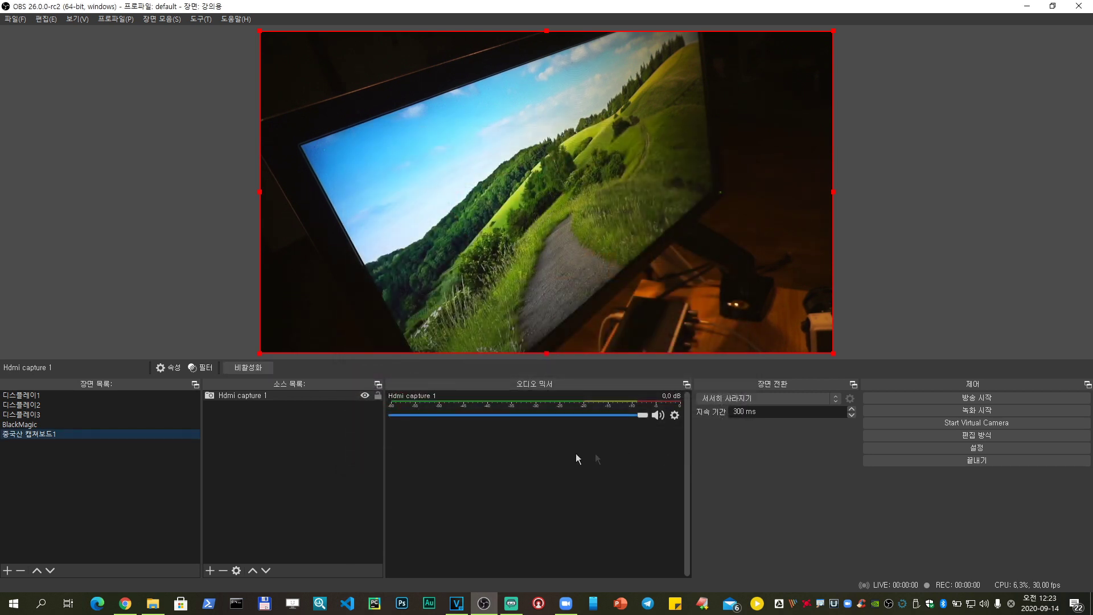
click(334, 468)
Switch to the BlackMagic scene and back to 중국산 캡쳐보드1 to compare their camera pictures
click(47, 425)
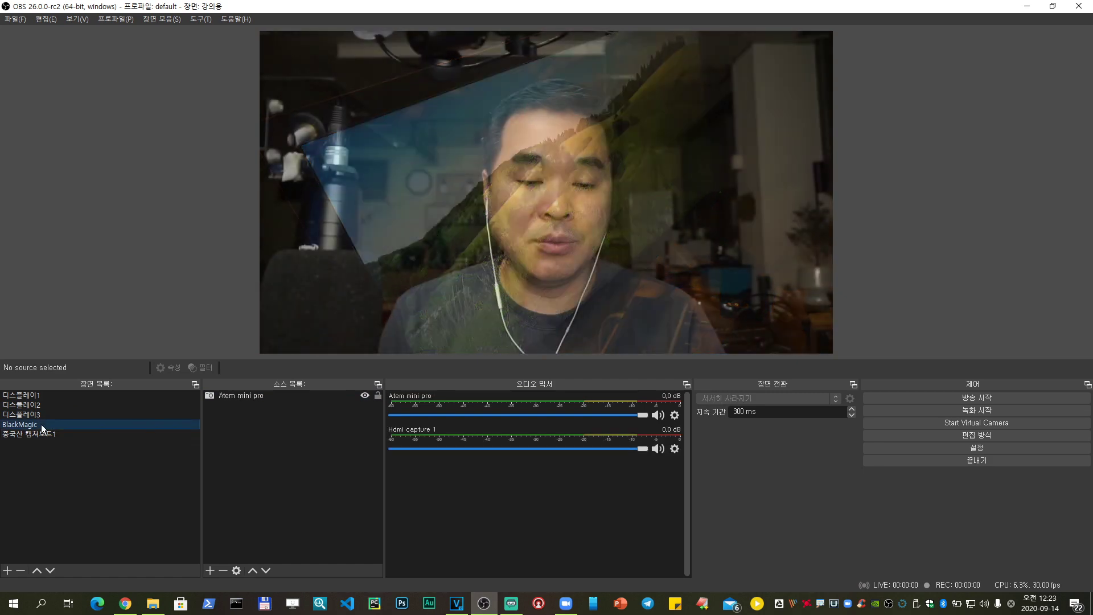
click(43, 434)
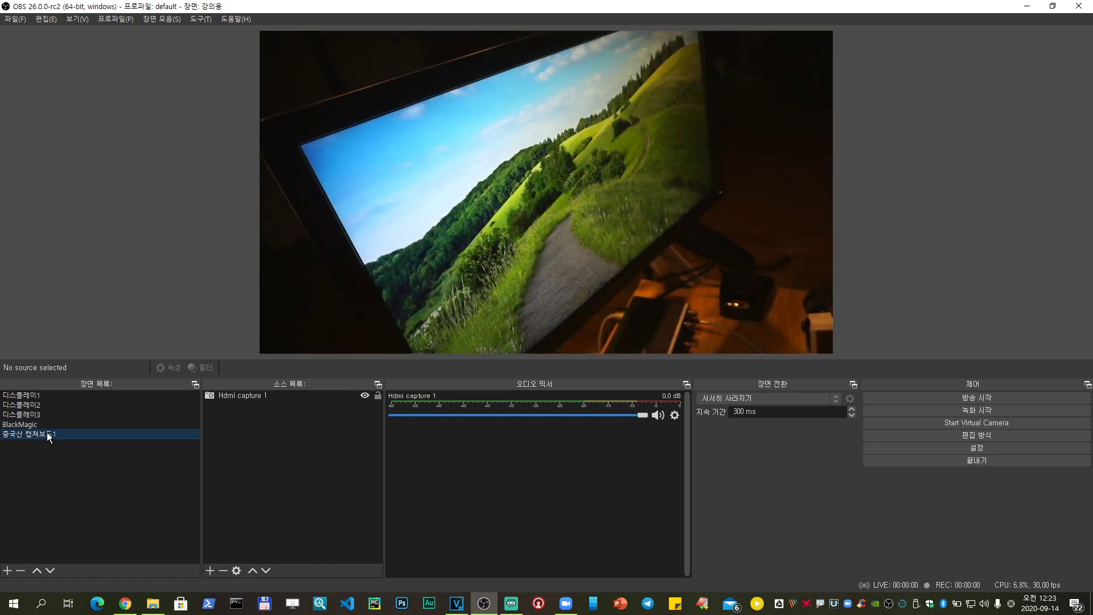
click(260, 428)
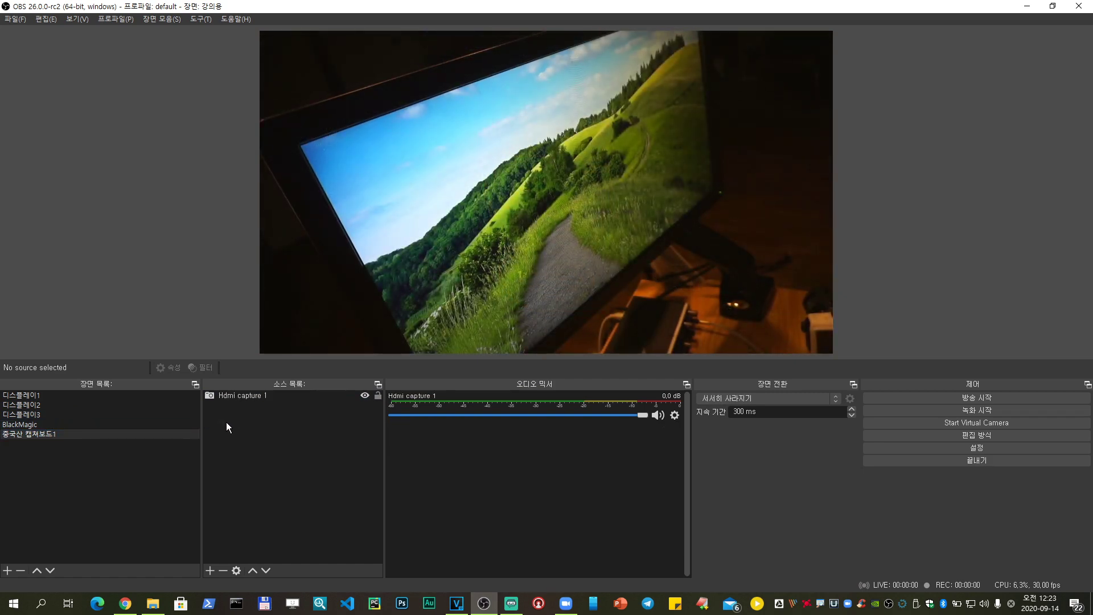
In the Hdmi capture 1 properties, set the resolution/FPS type to 사용자 정의 and the resolution to 1920x1080
click(239, 395)
click(96, 435)
click(219, 397)
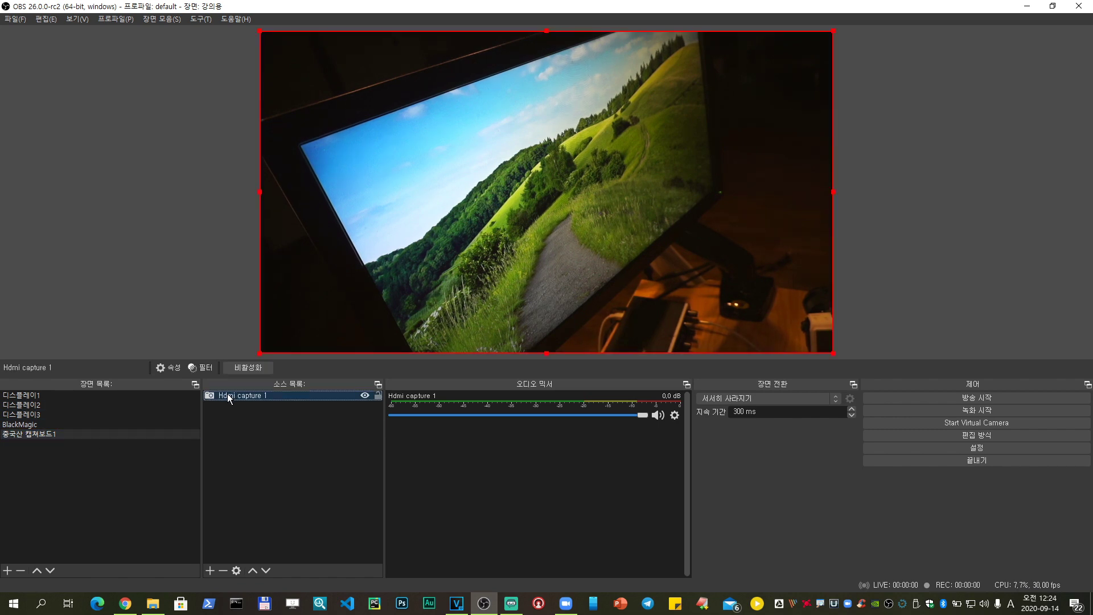
double_click(317, 395)
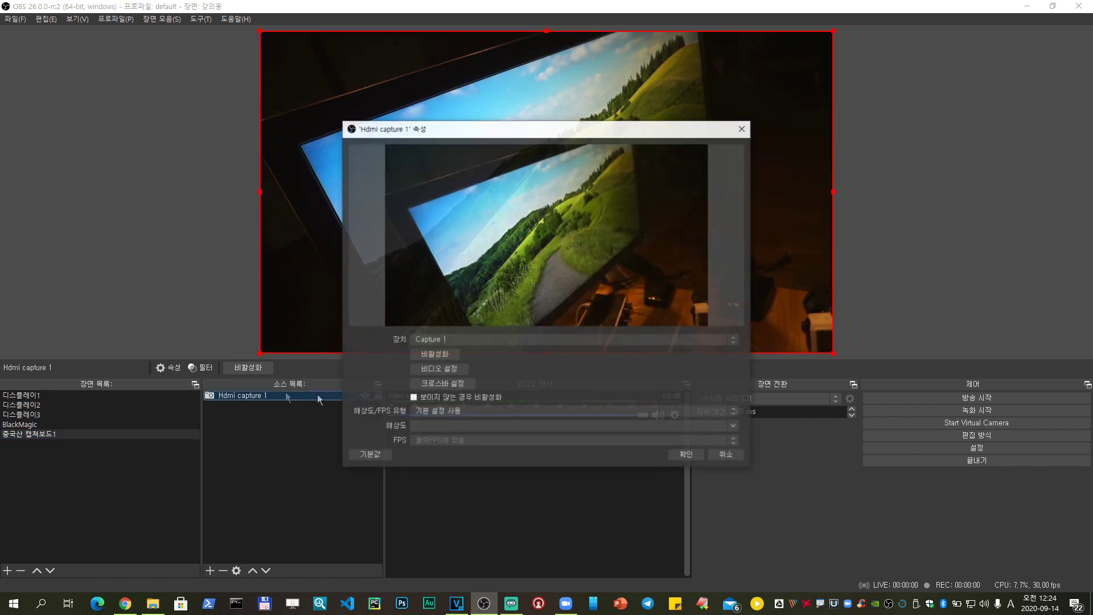
drag(483, 129, 434, 110)
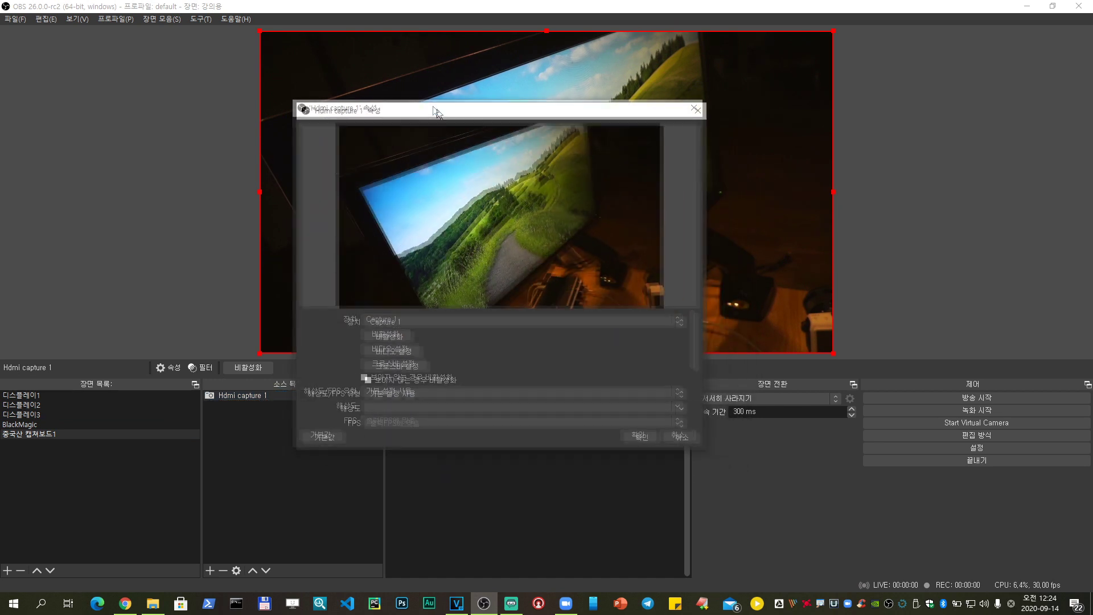
click(490, 391)
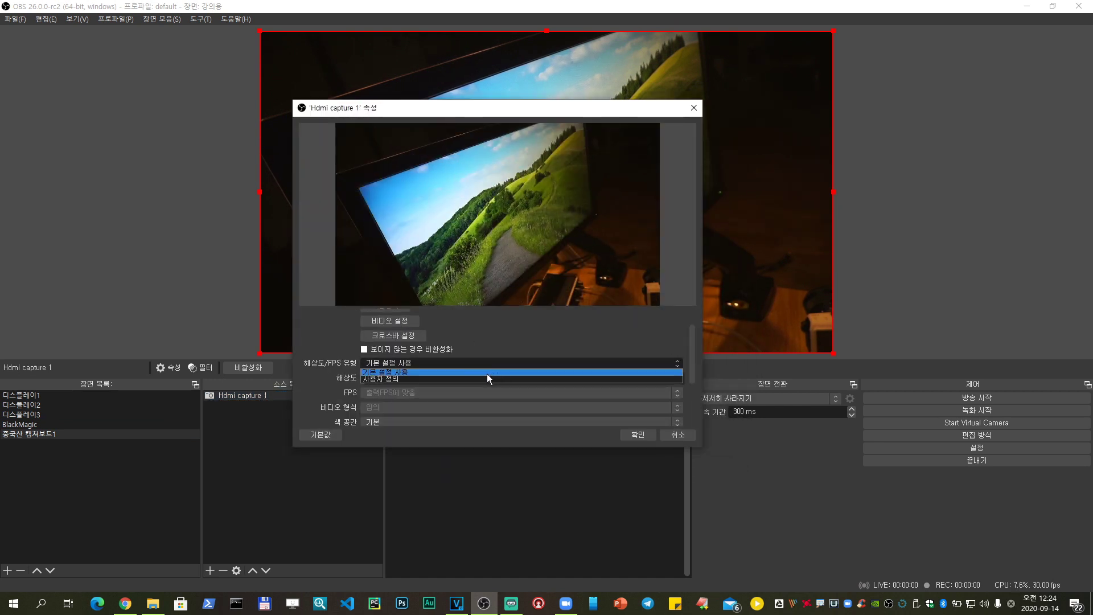
click(480, 377)
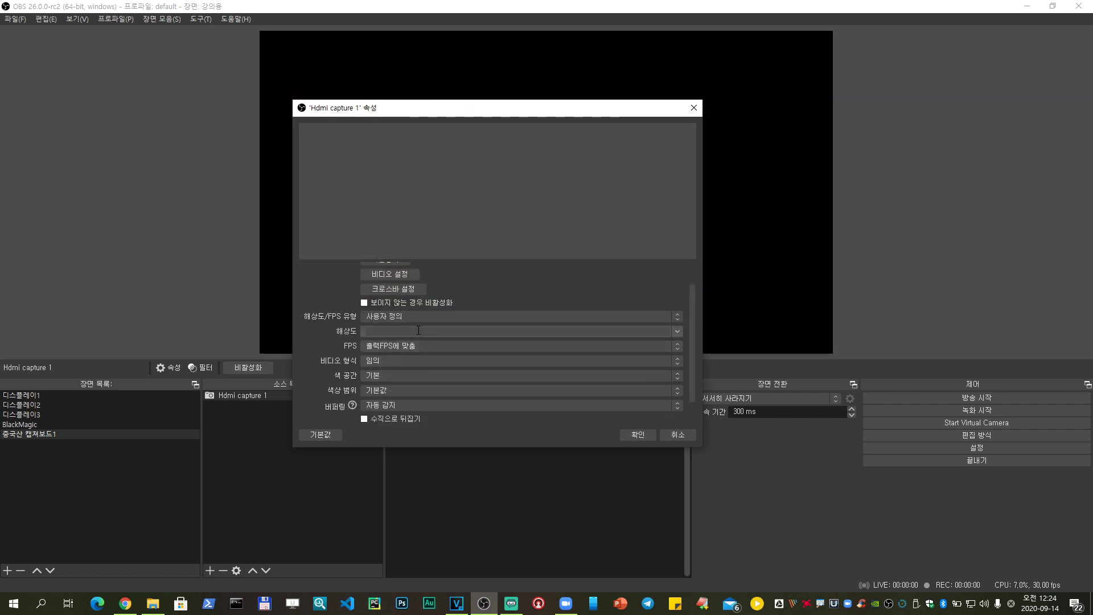
click(675, 332)
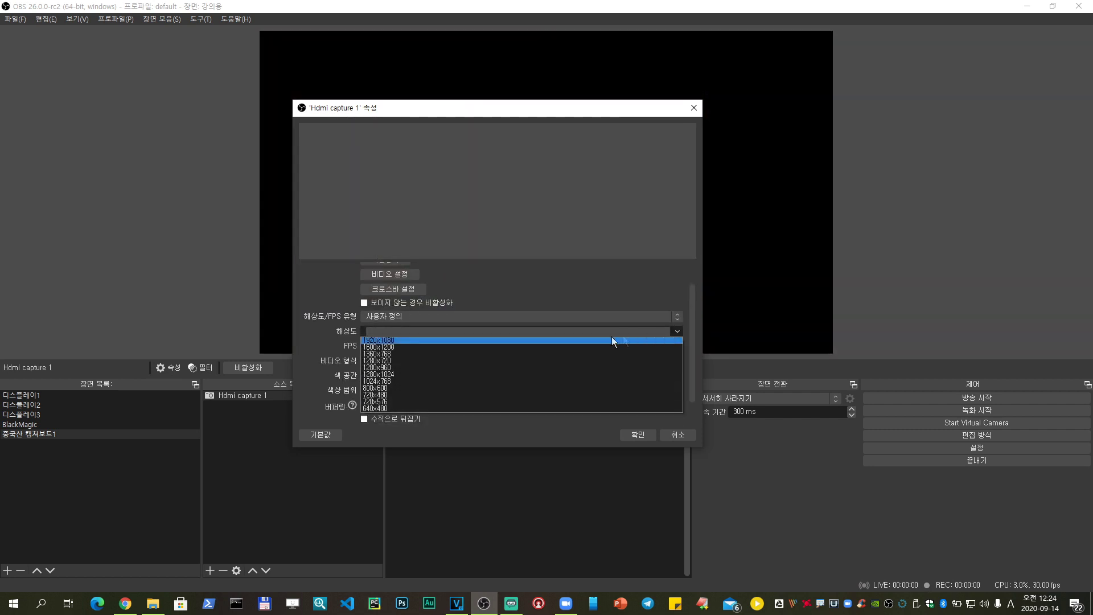
click(579, 340)
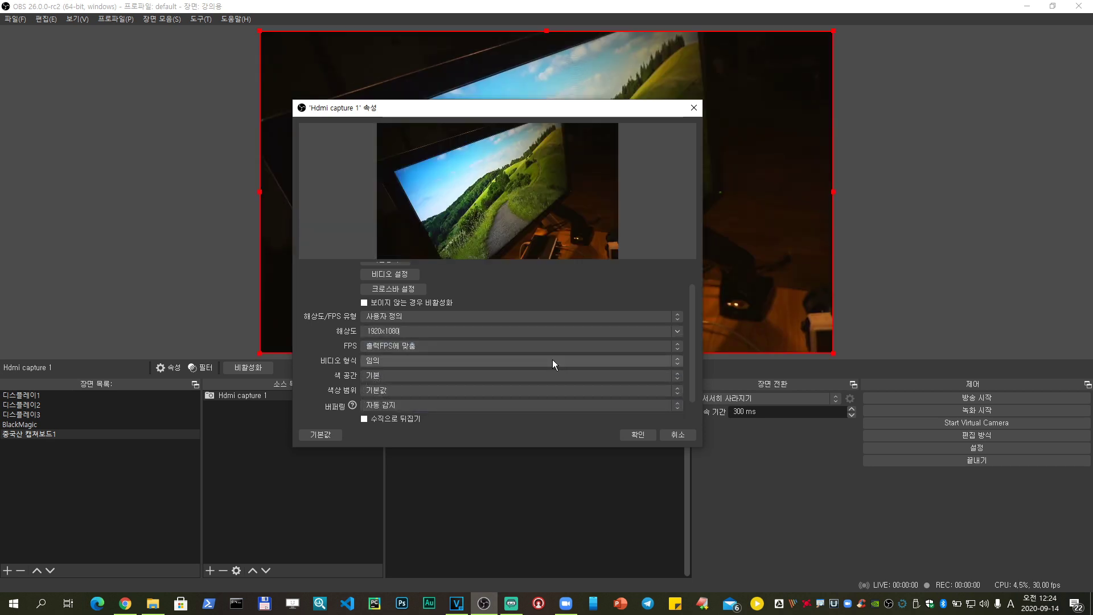
click(431, 330)
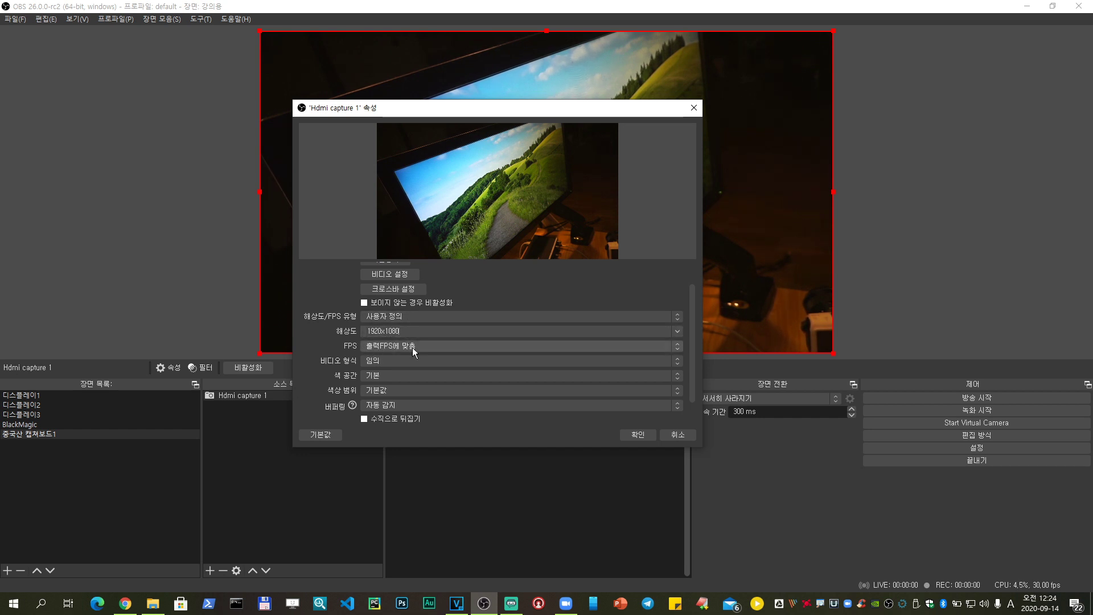
Set the Hdmi capture 1 source's FPS to 29.97 NTSC and its video format to MJPEG, and apply the properties
click(674, 345)
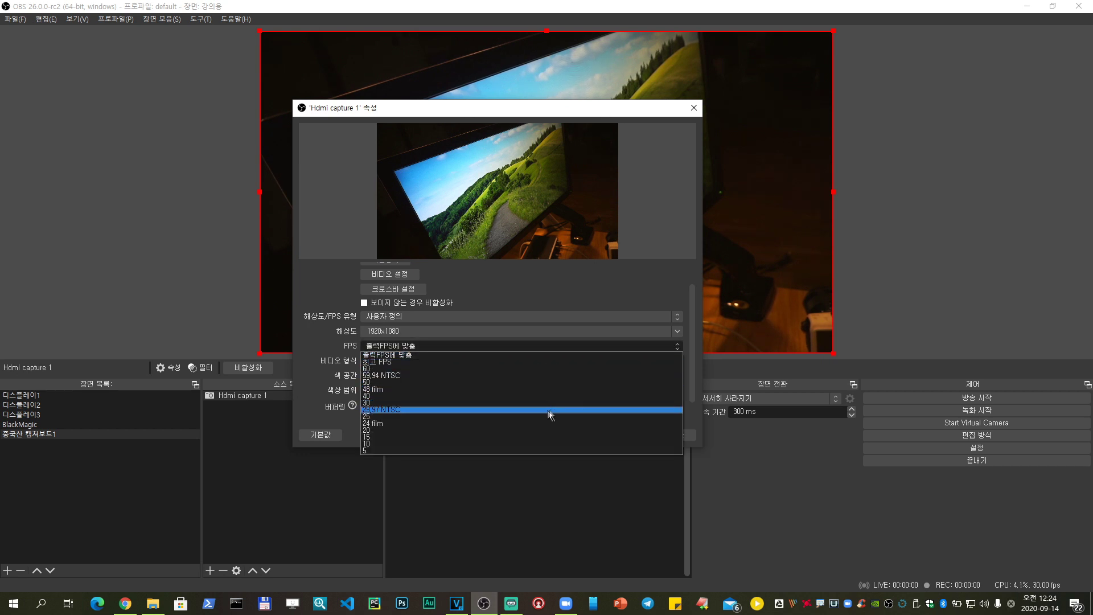
click(413, 411)
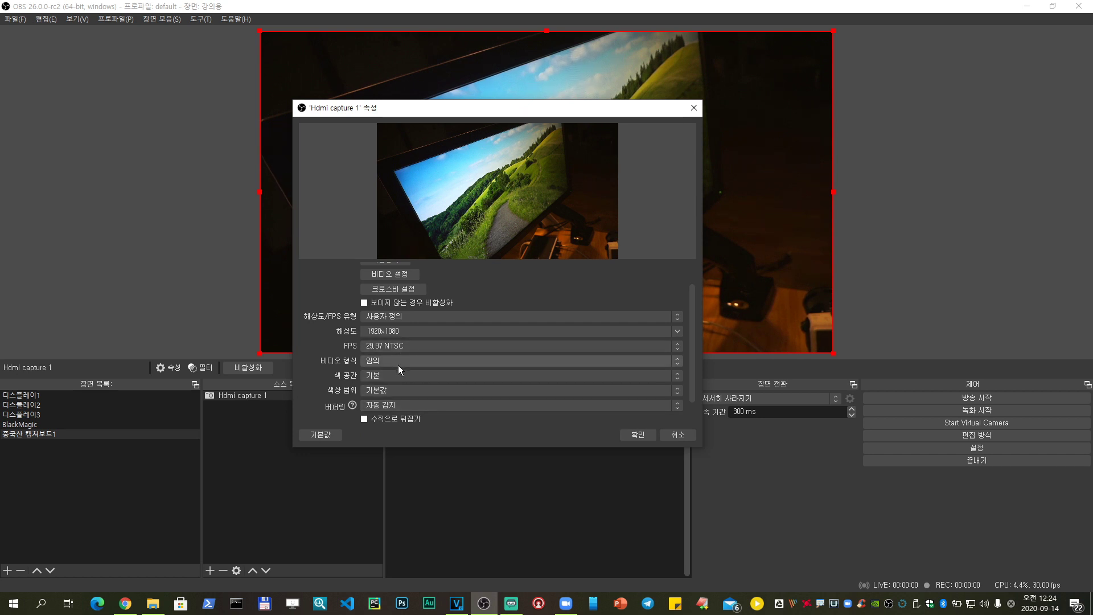
click(432, 360)
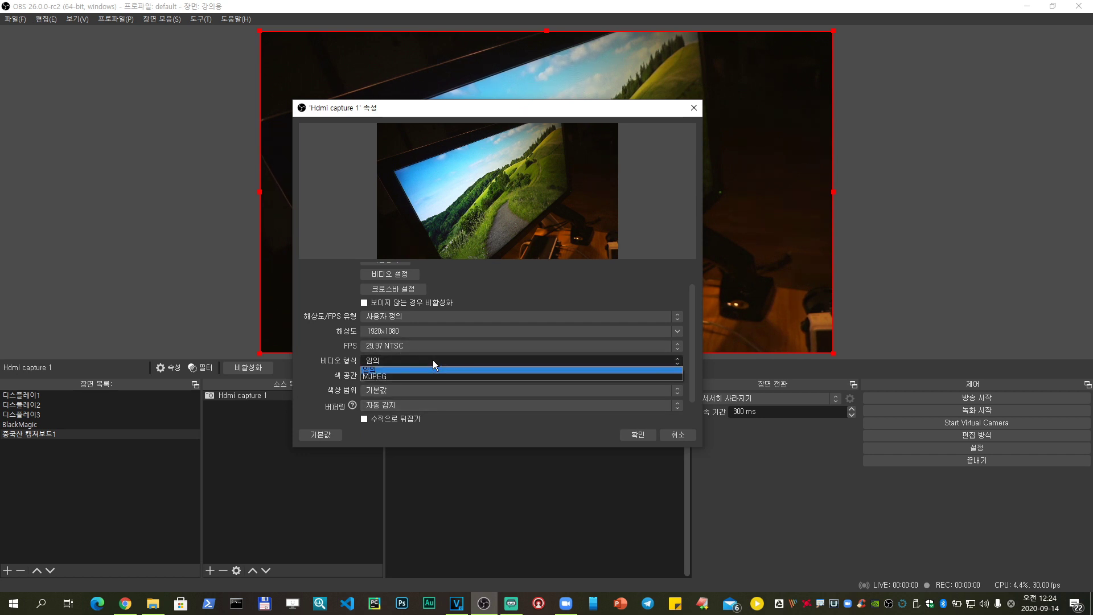
click(401, 378)
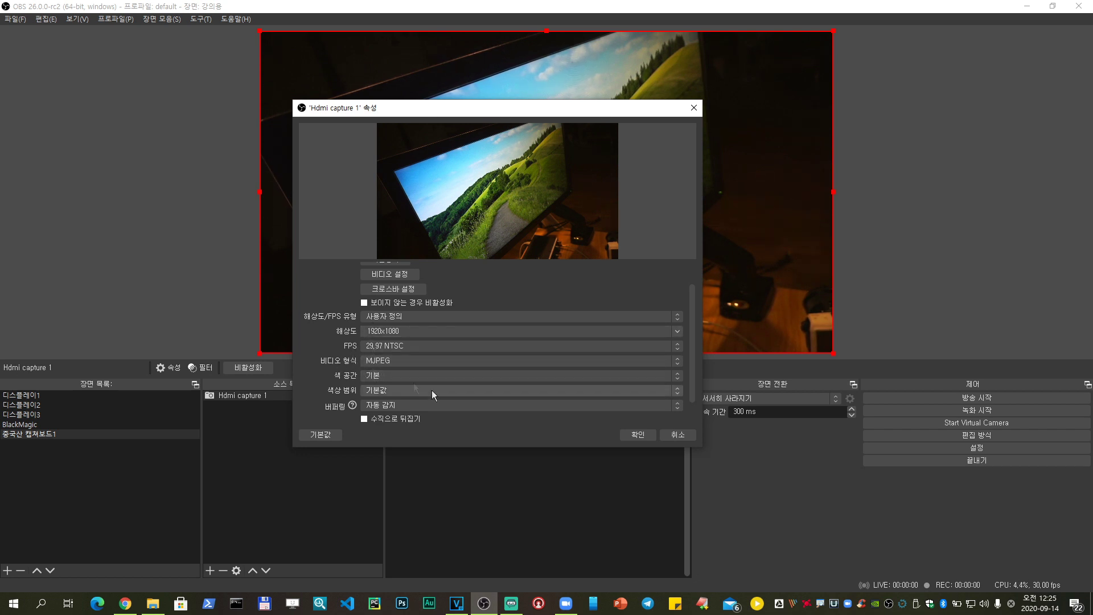
click(638, 435)
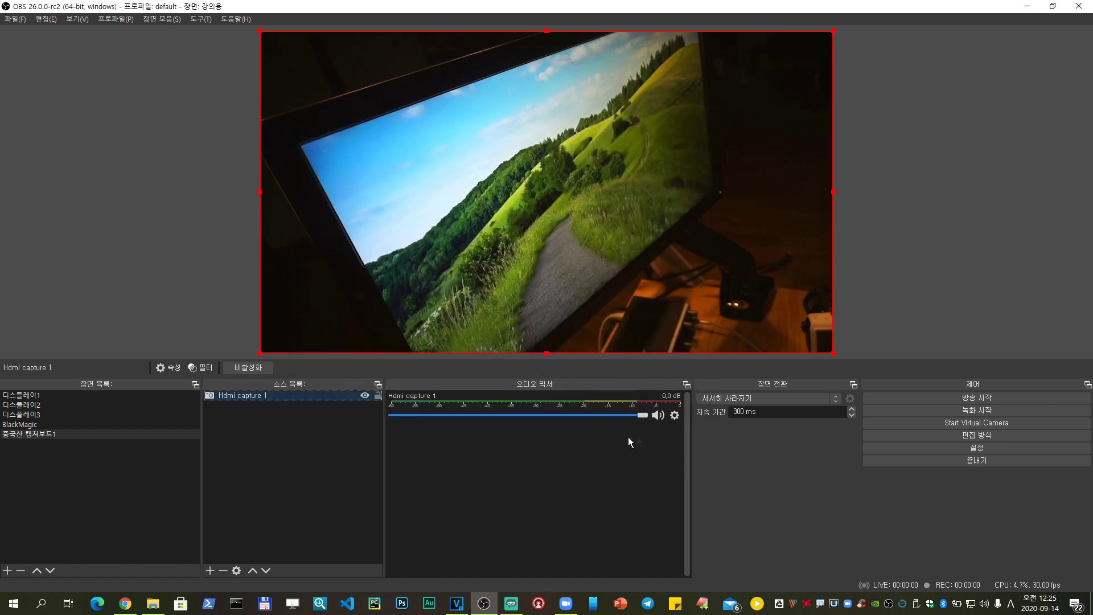
click(309, 460)
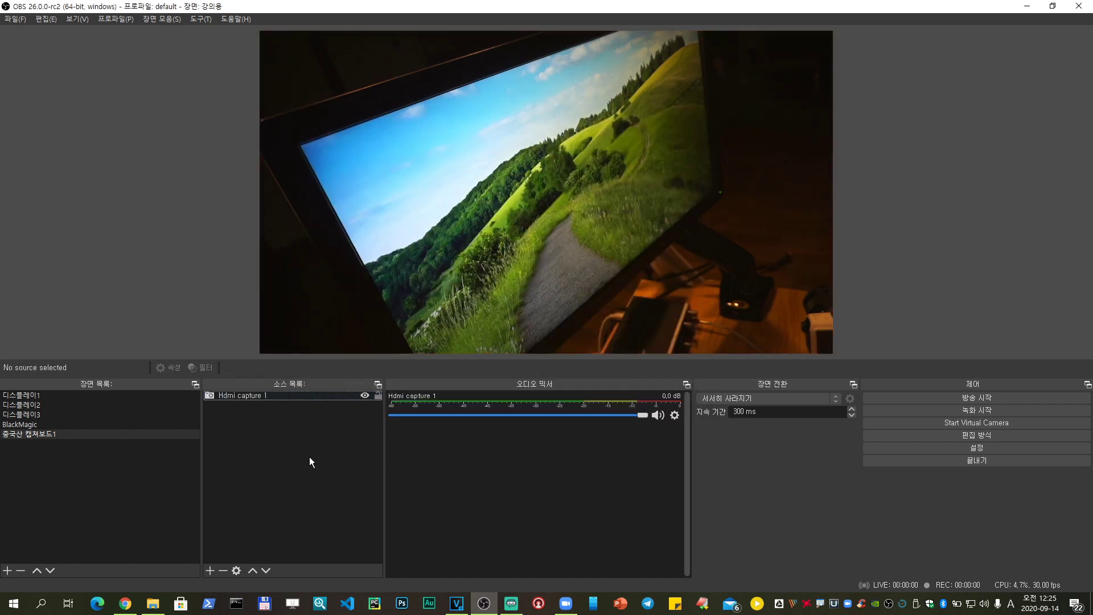
Switch through the display, BlackMagic and 중국산 캡쳐보드1 scenes to review the picture each one shows, ending on BlackMagic
click(49, 424)
click(50, 434)
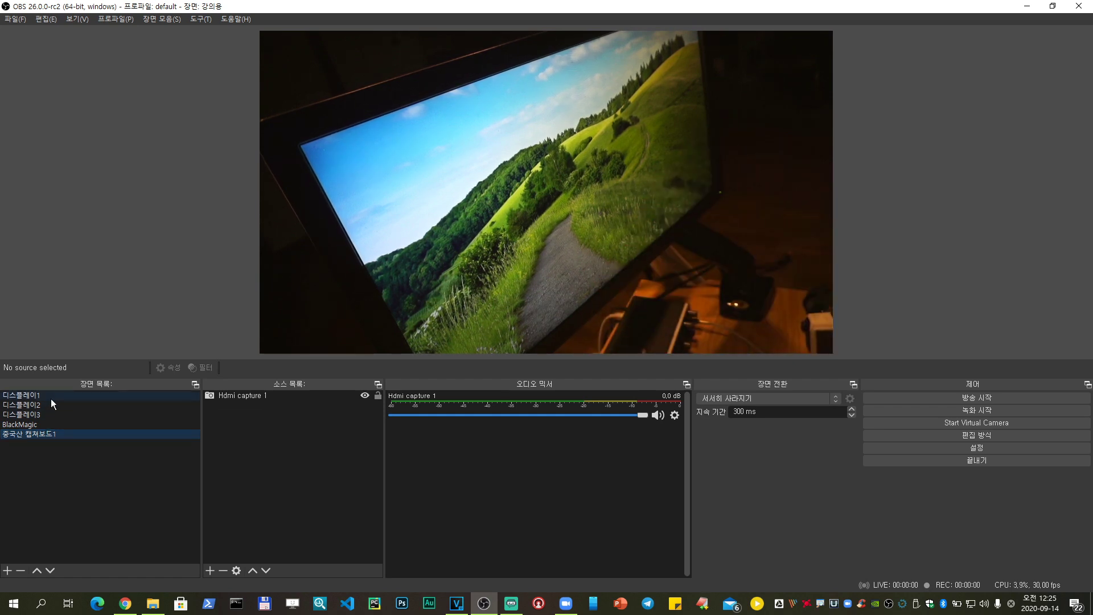
click(50, 398)
click(46, 412)
click(38, 425)
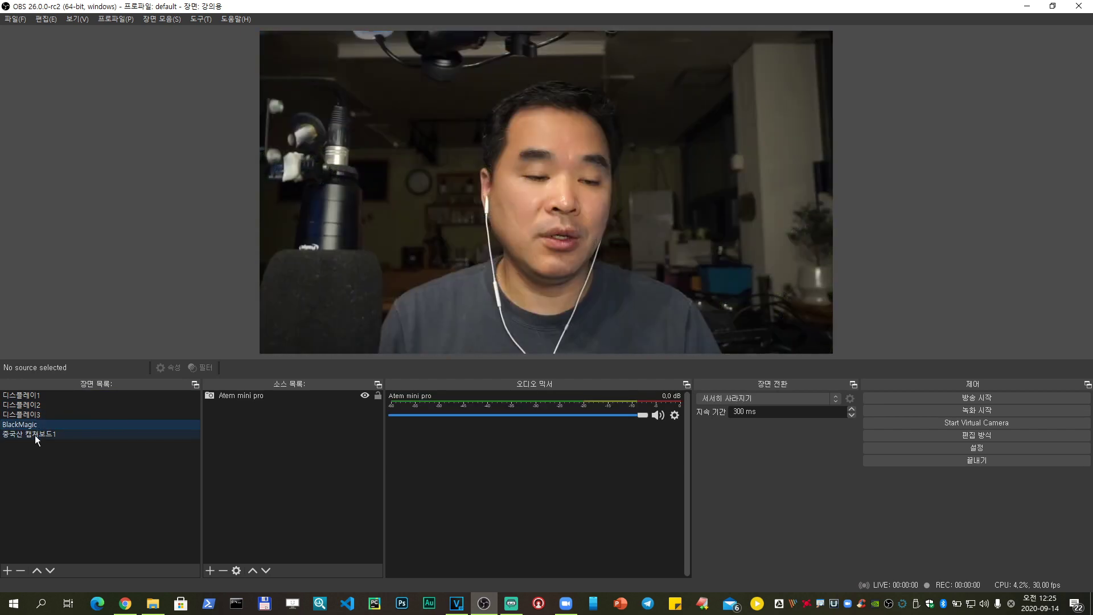
click(35, 435)
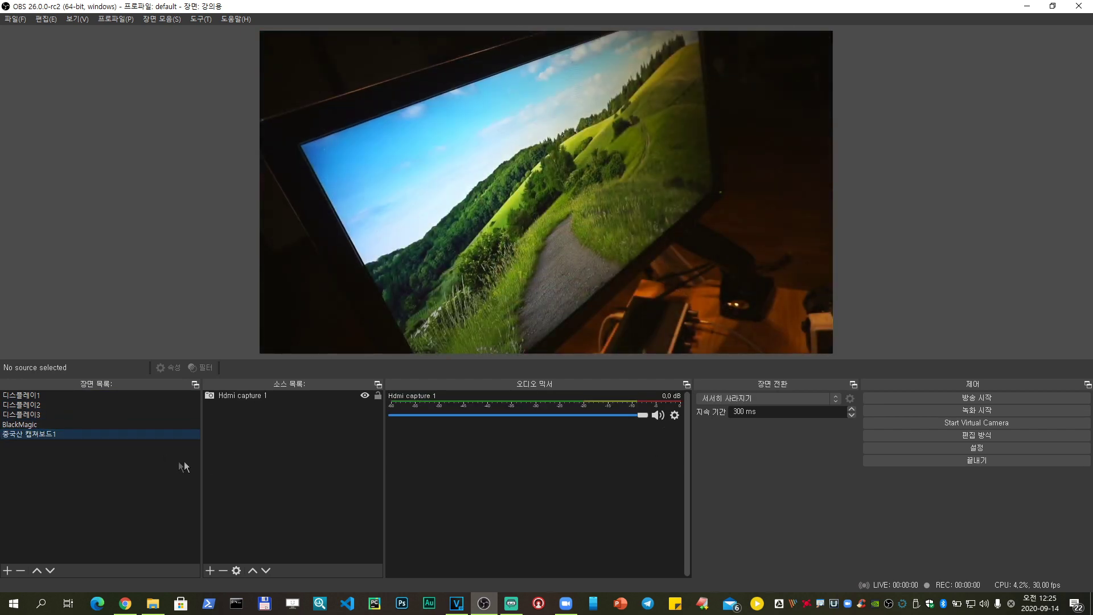
click(52, 398)
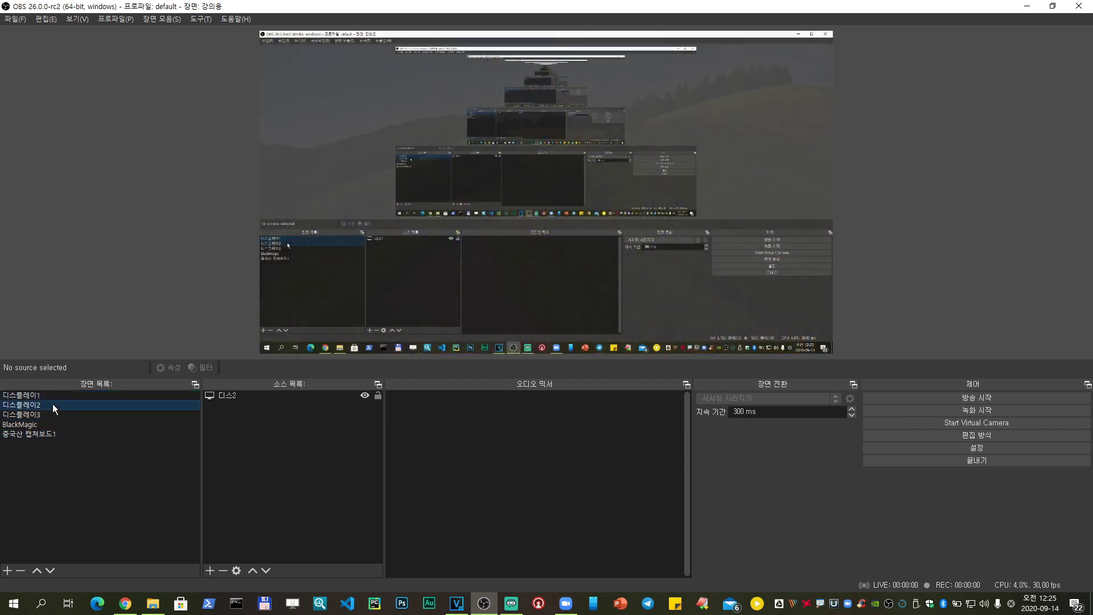
click(50, 413)
click(49, 424)
click(57, 434)
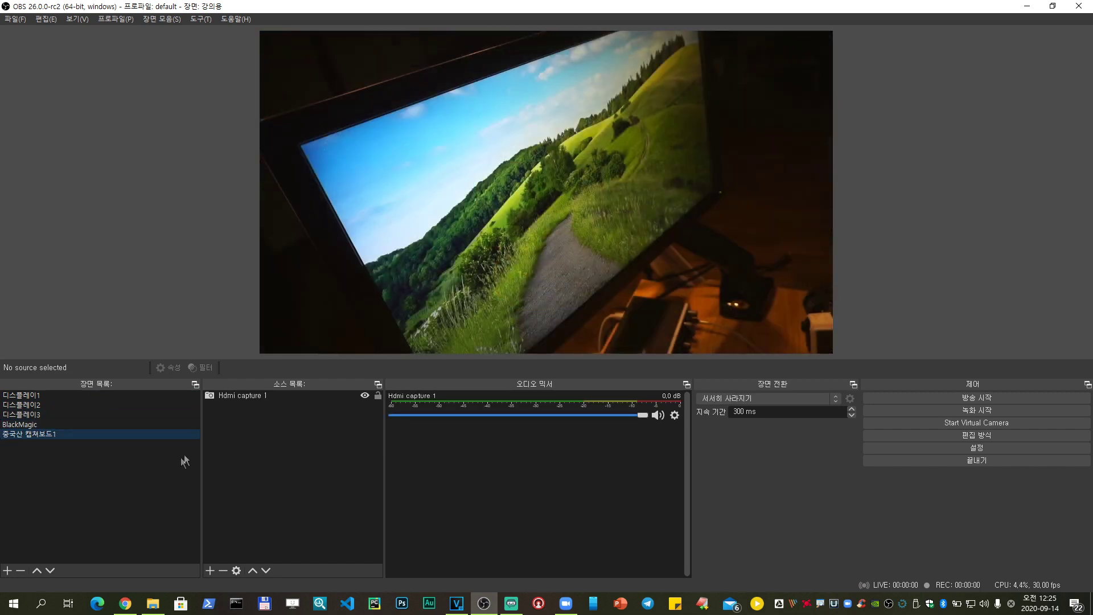
click(239, 396)
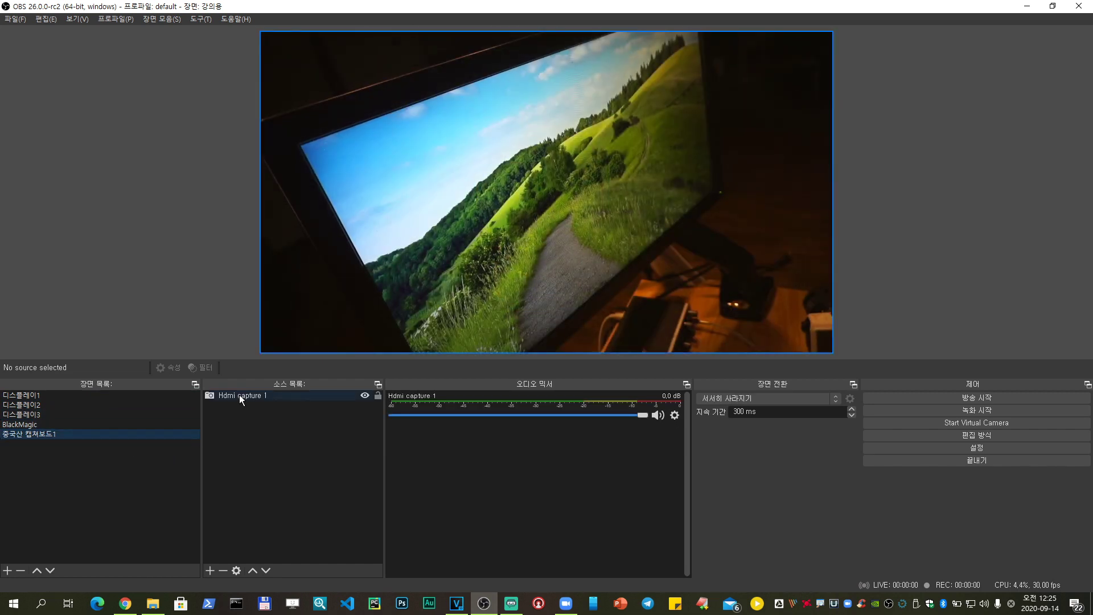
click(44, 435)
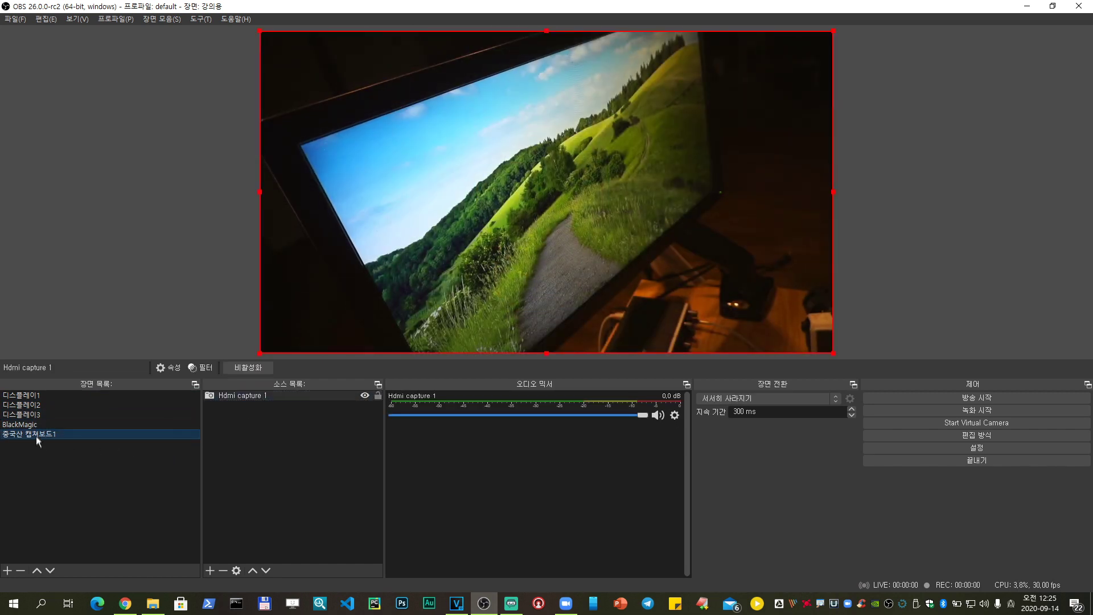
click(38, 425)
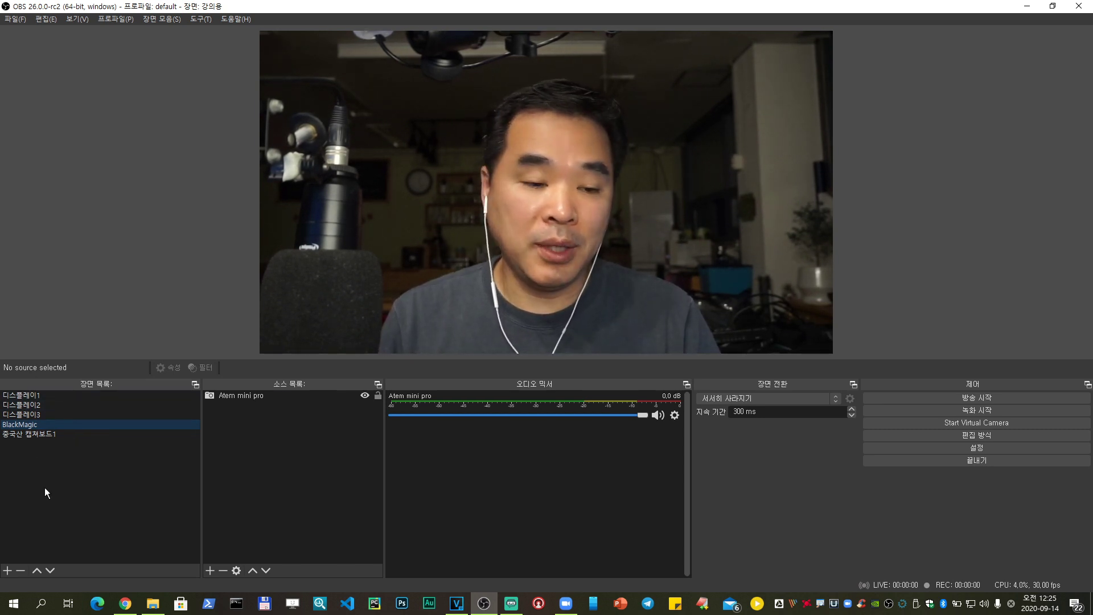
Add a new scene named 장면을 합친 장면
click(7, 571)
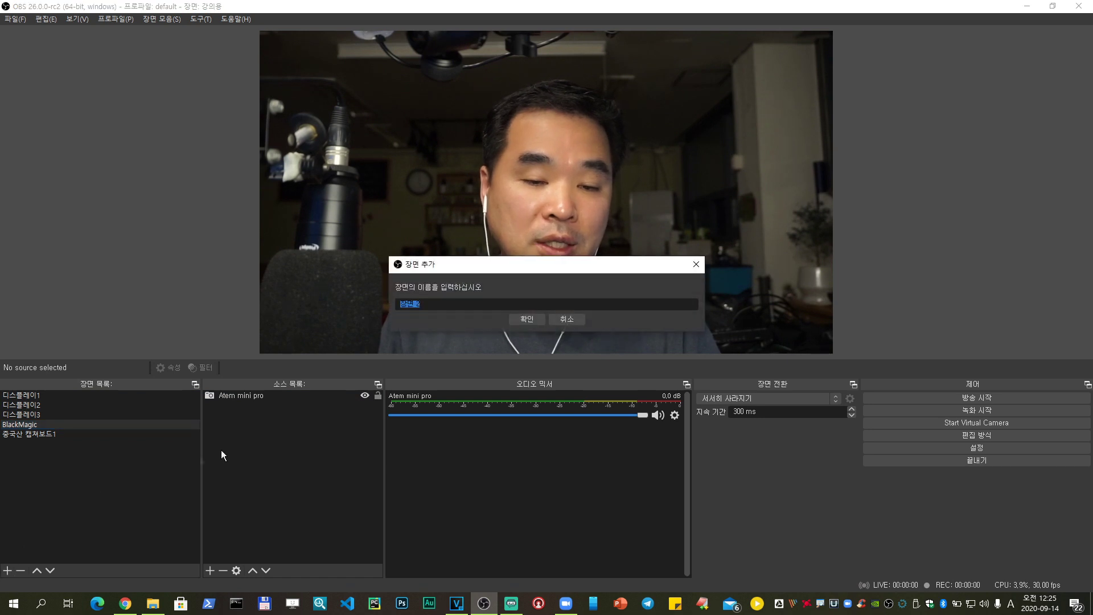
text(w)
key(BackSpace)
key(Hangul)
text(장면)
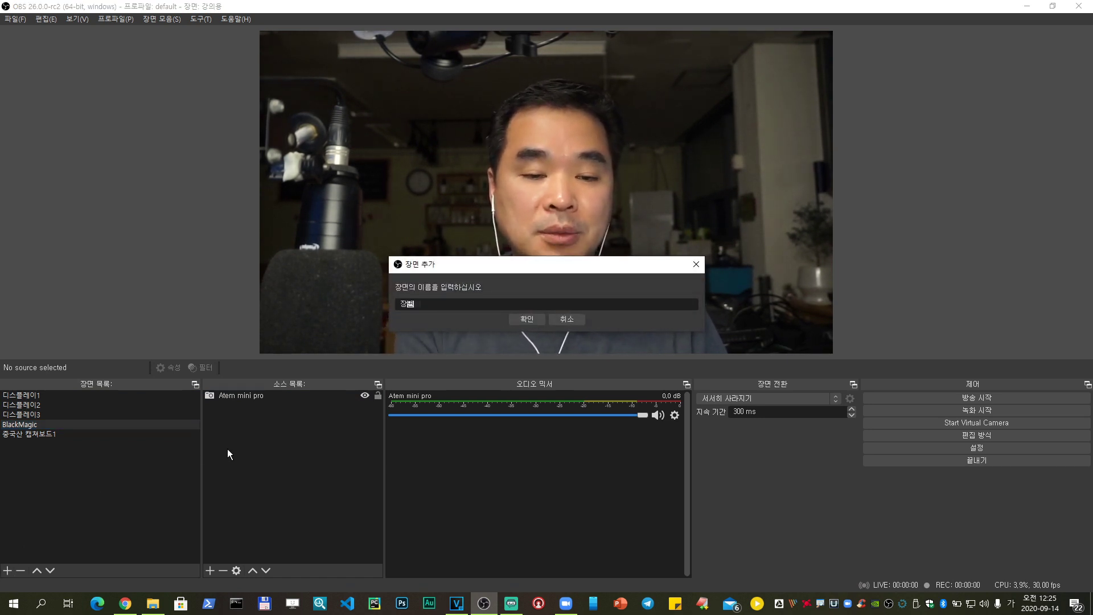
text(을 합ㅊㅣㄴ 장며)
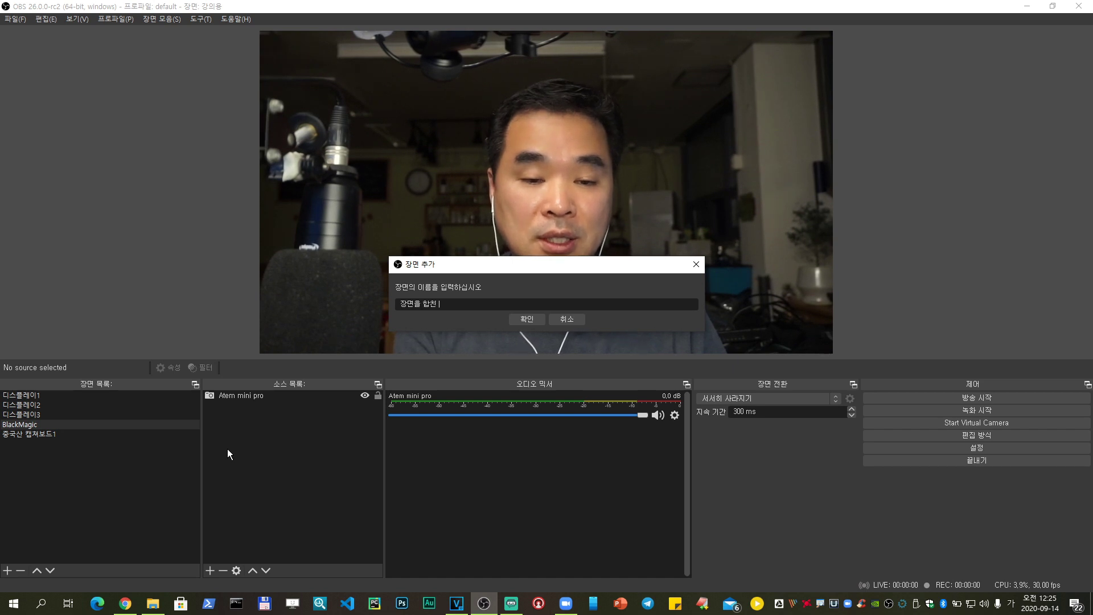
text(ㄴ)
key(Return)
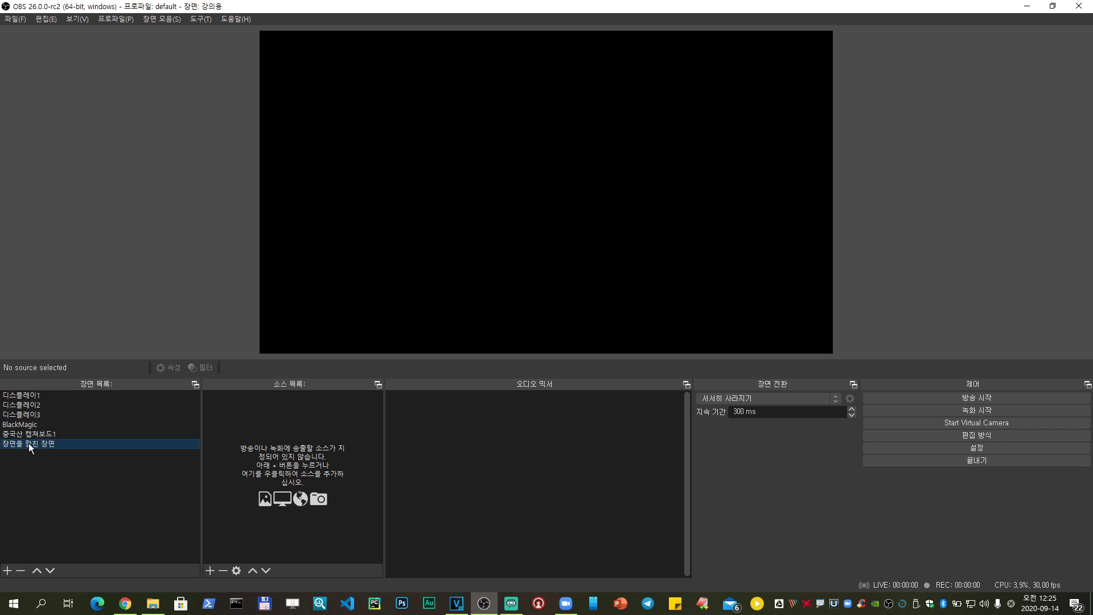
Add the existing BlackMagic scene as a scene source in 장면을 합친 장면
click(209, 574)
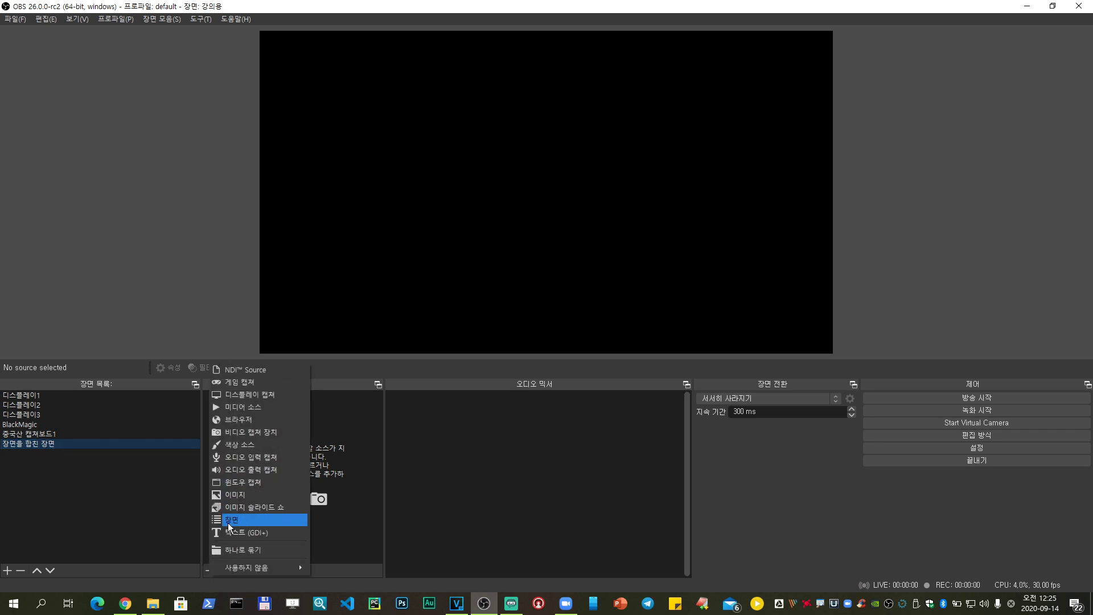
click(230, 520)
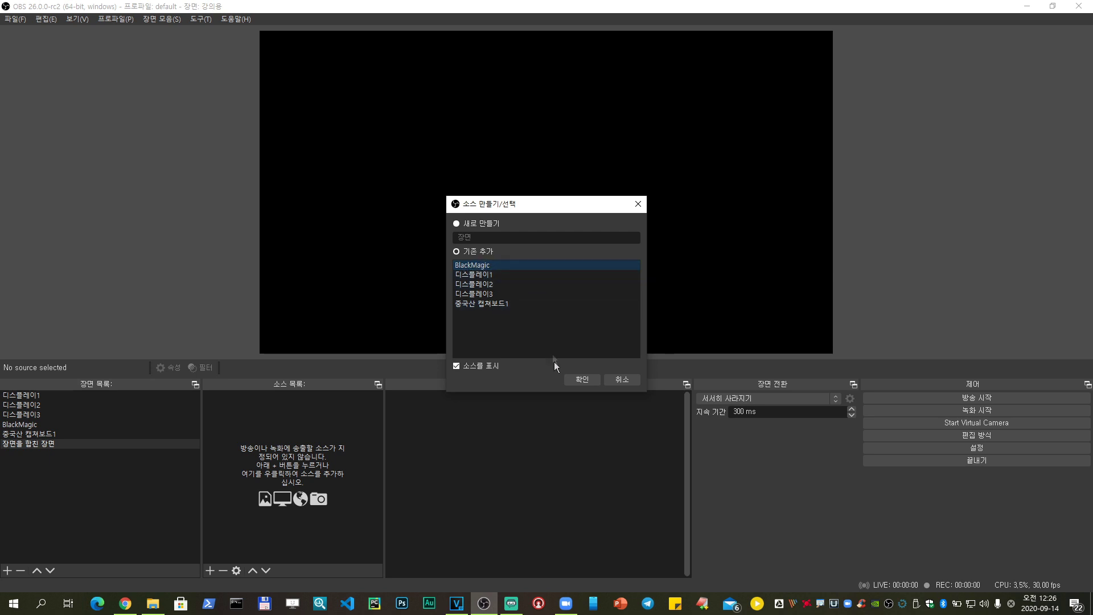
click(572, 377)
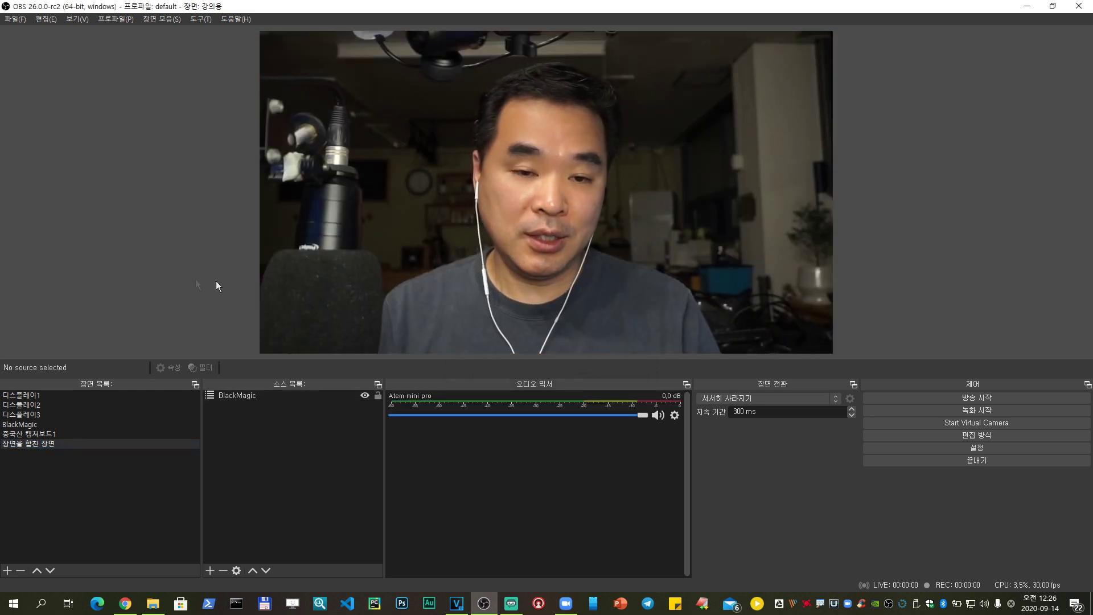
Shrink the BlackMagic source to slightly under half the canvas width, keeping it anchored in the canvas's lower-right corner, and deselect it
click(336, 122)
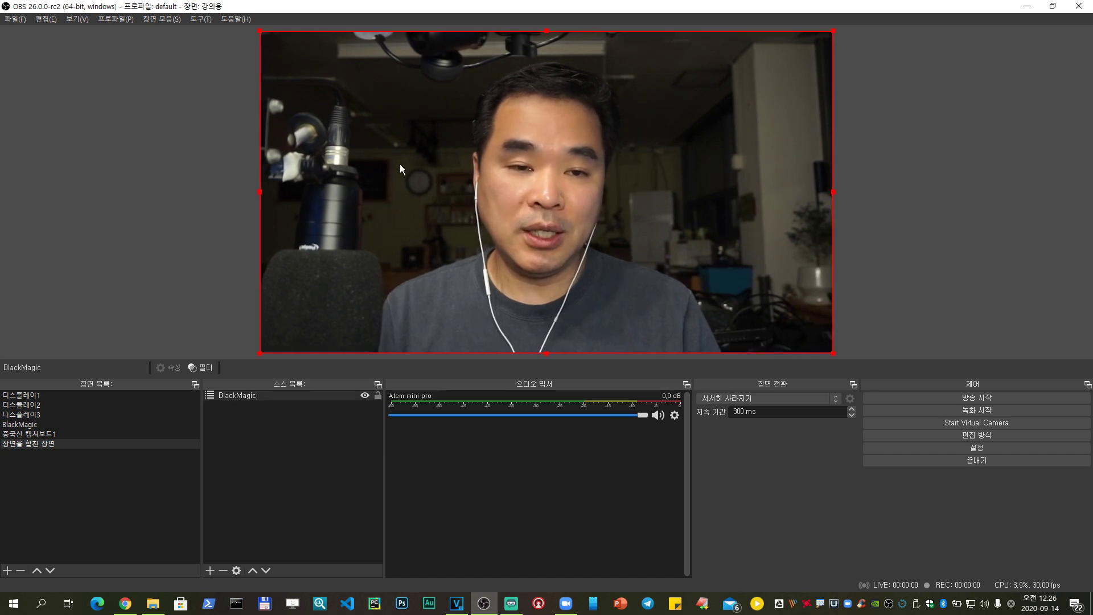
click(197, 141)
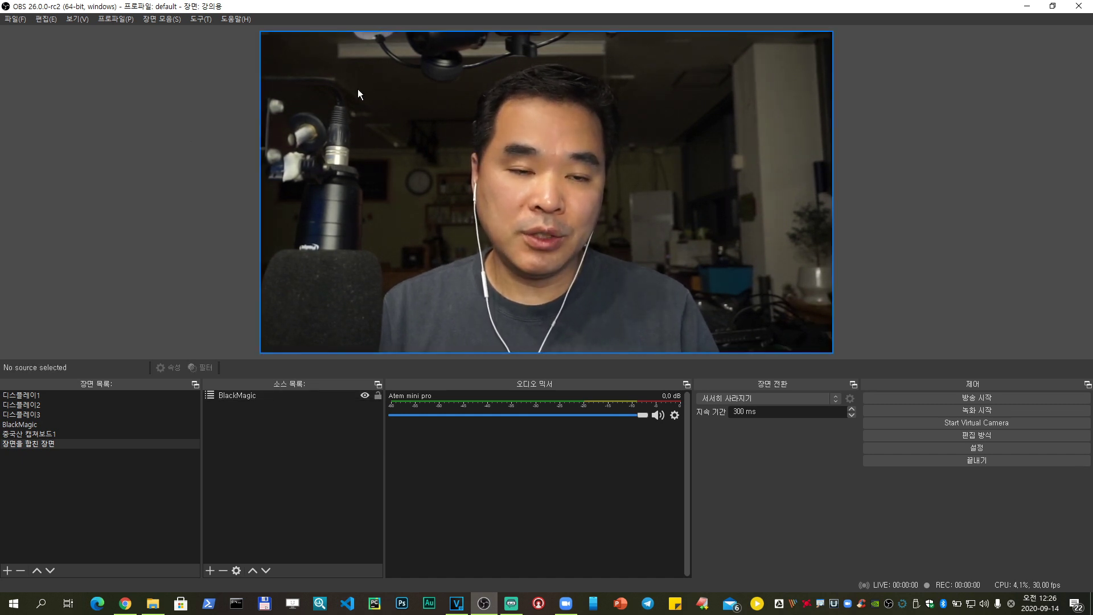
click(357, 89)
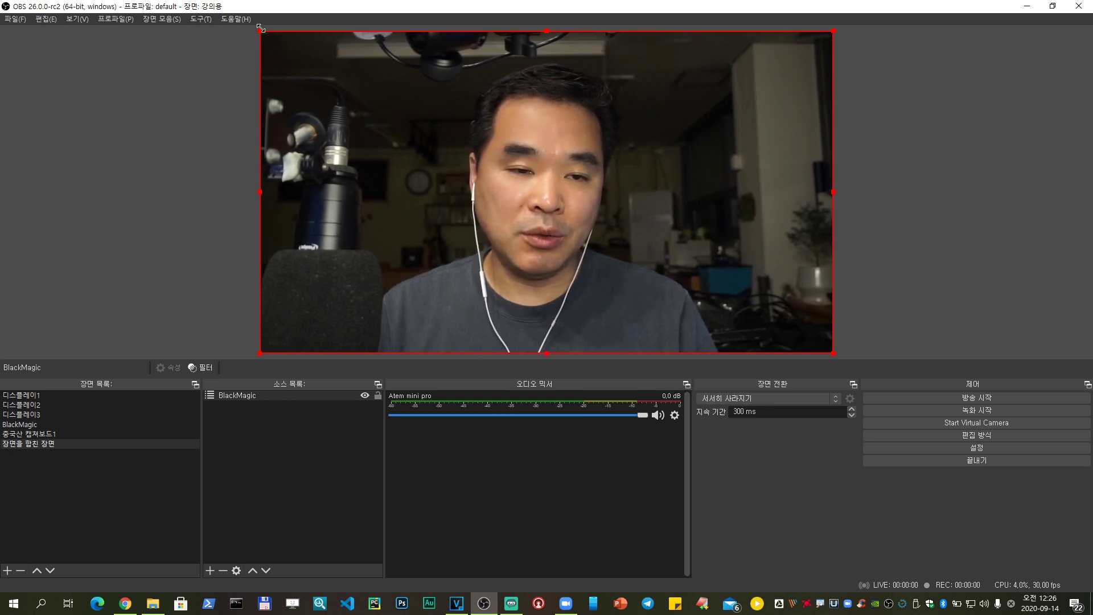
drag(261, 29, 622, 204)
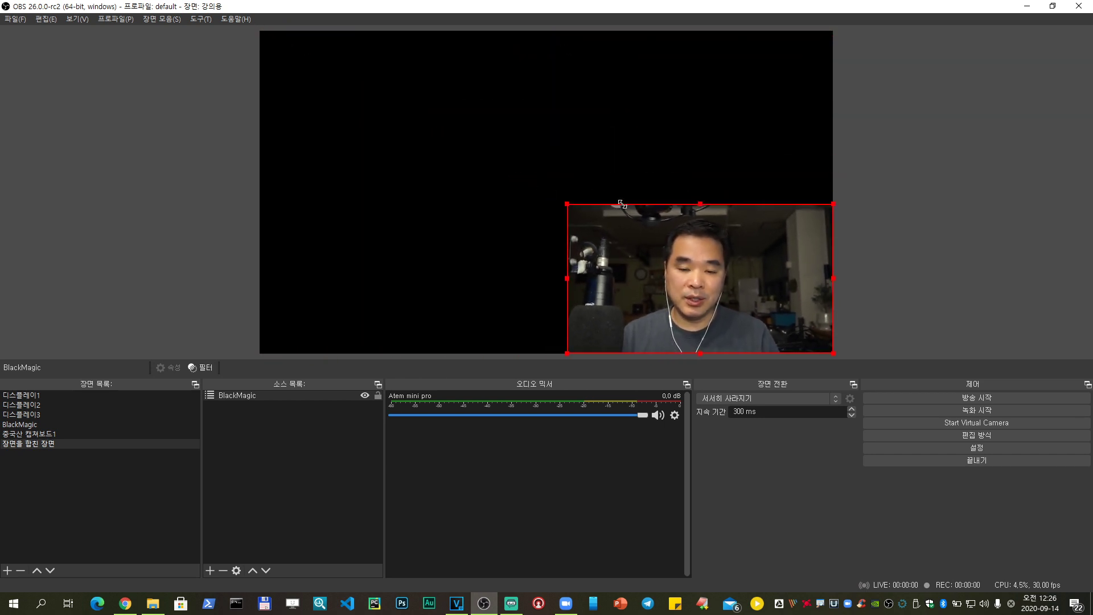
click(519, 225)
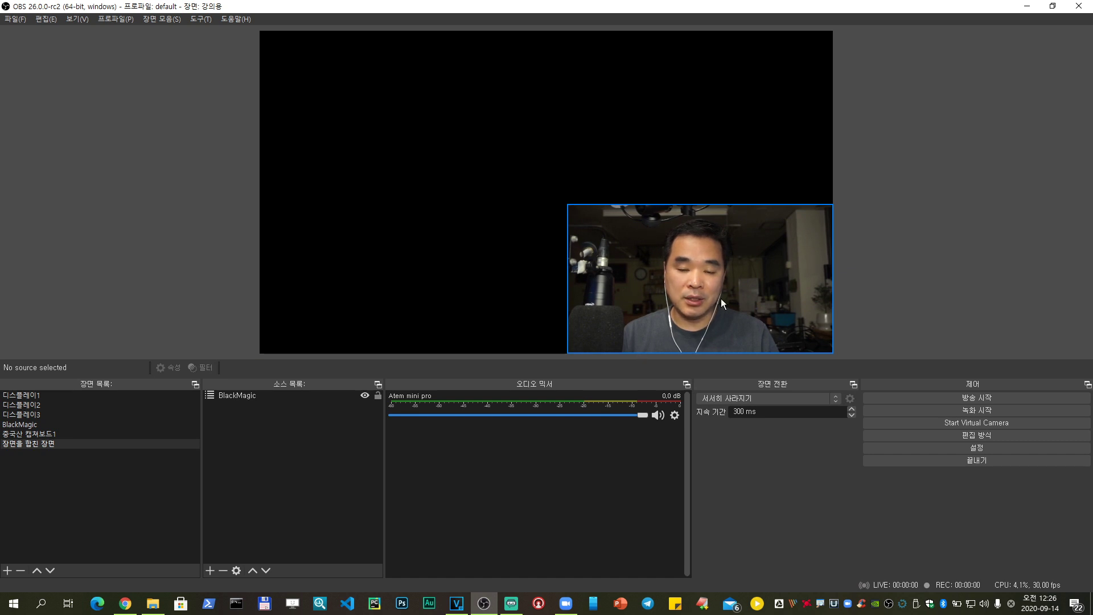
click(766, 272)
click(669, 170)
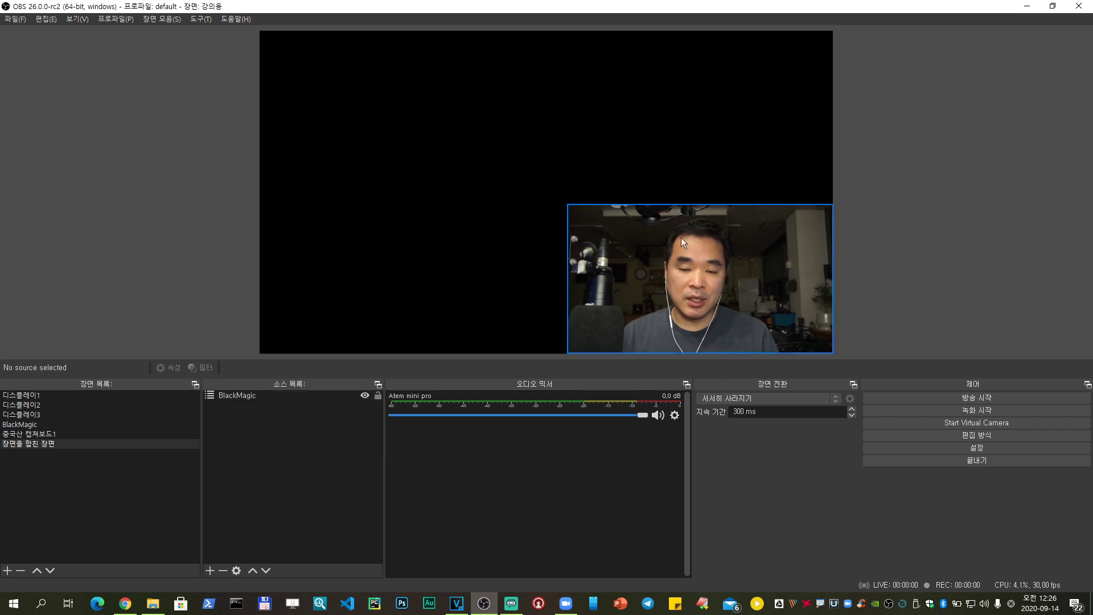
Crop both sides of the BlackMagic source to a narrow portrait frame around the presenter and move it near the canvas's lower-right corner
click(687, 259)
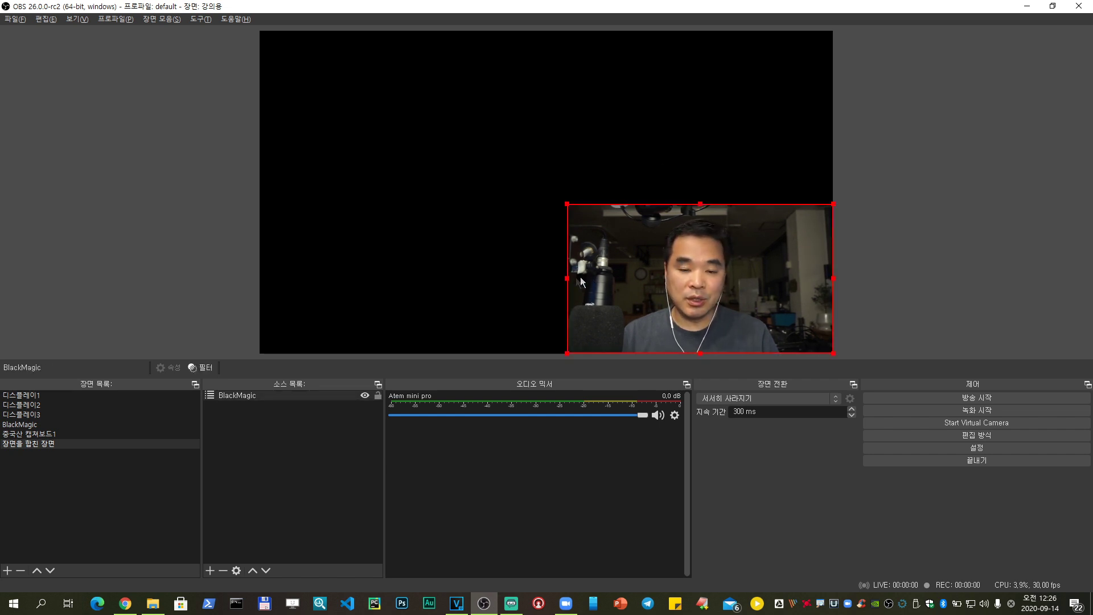
drag(568, 279, 616, 293)
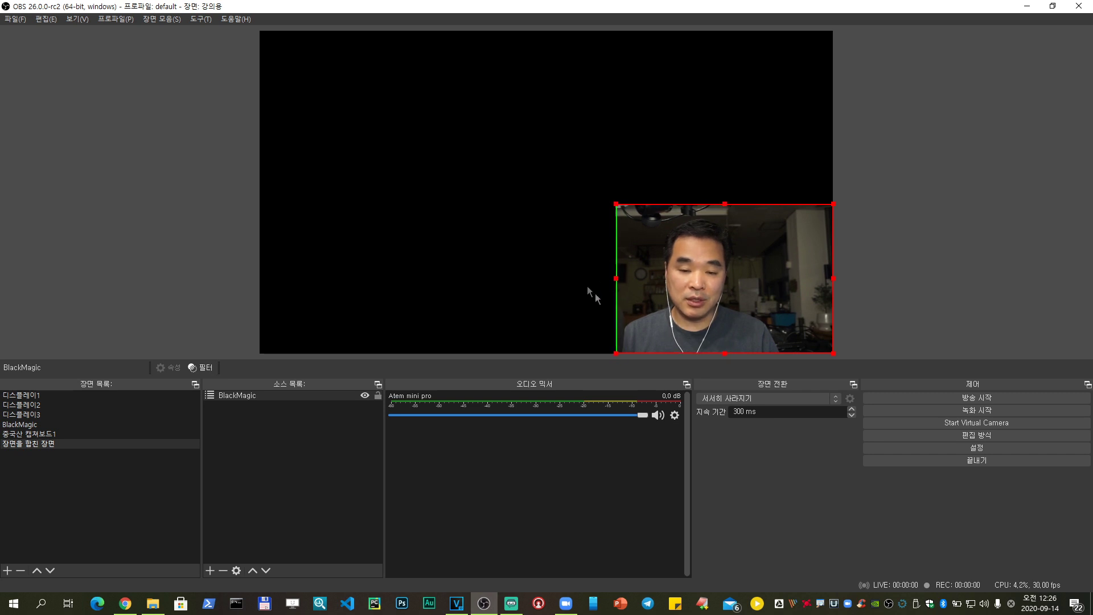
click(572, 289)
click(719, 299)
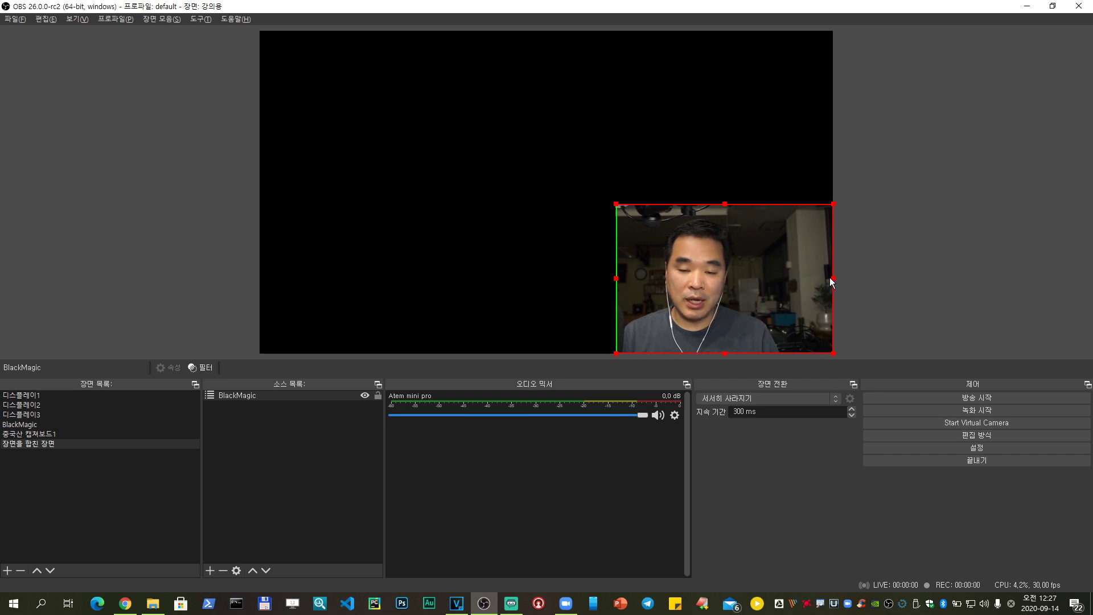
drag(830, 278, 758, 281)
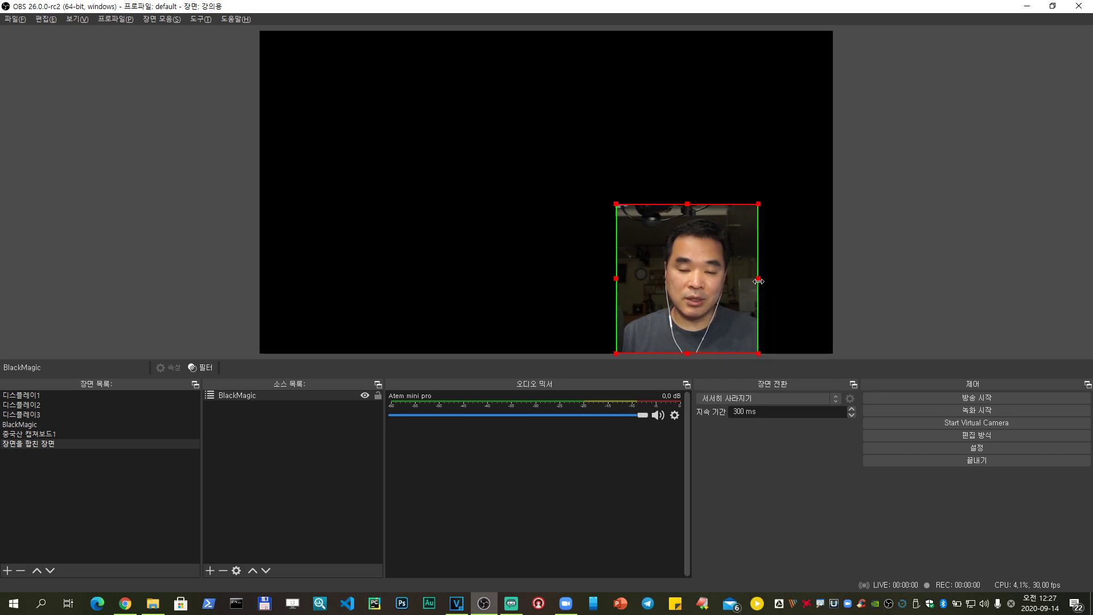
drag(616, 282, 624, 283)
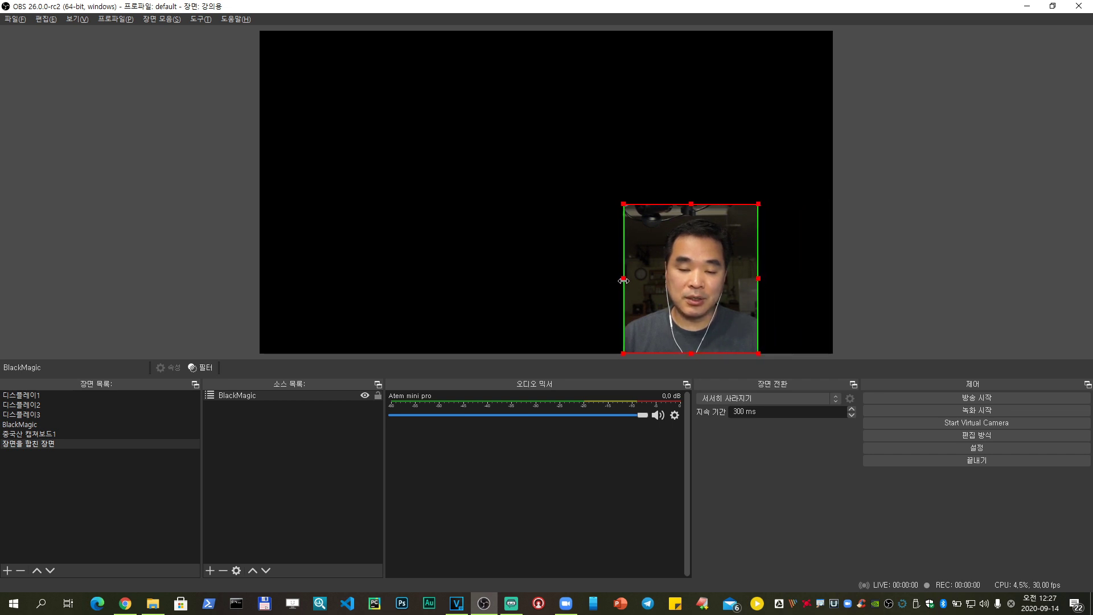
click(598, 293)
drag(690, 277, 753, 280)
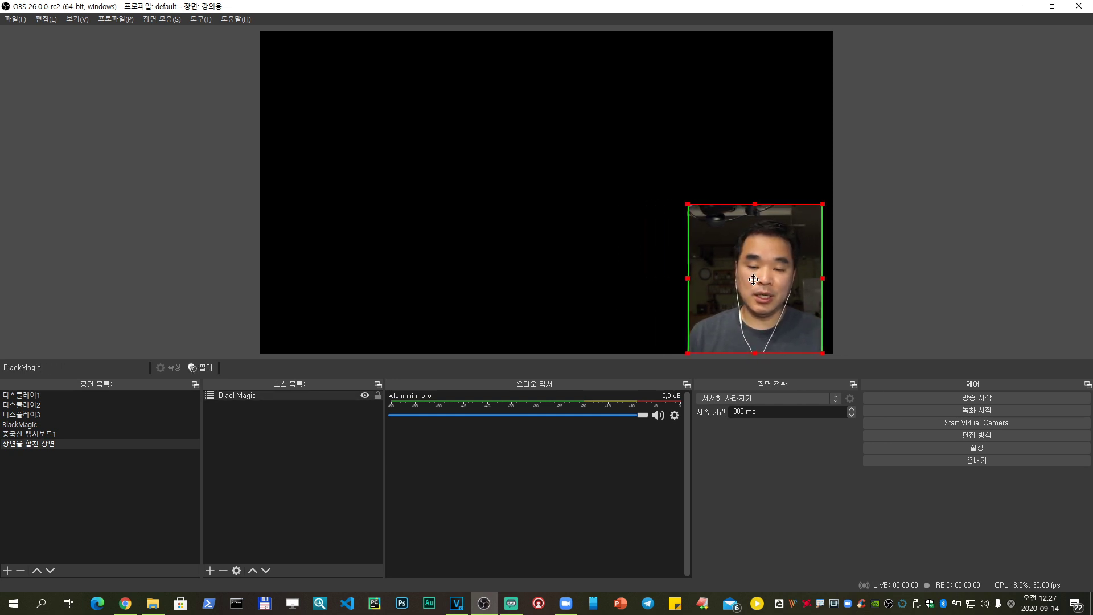
click(629, 285)
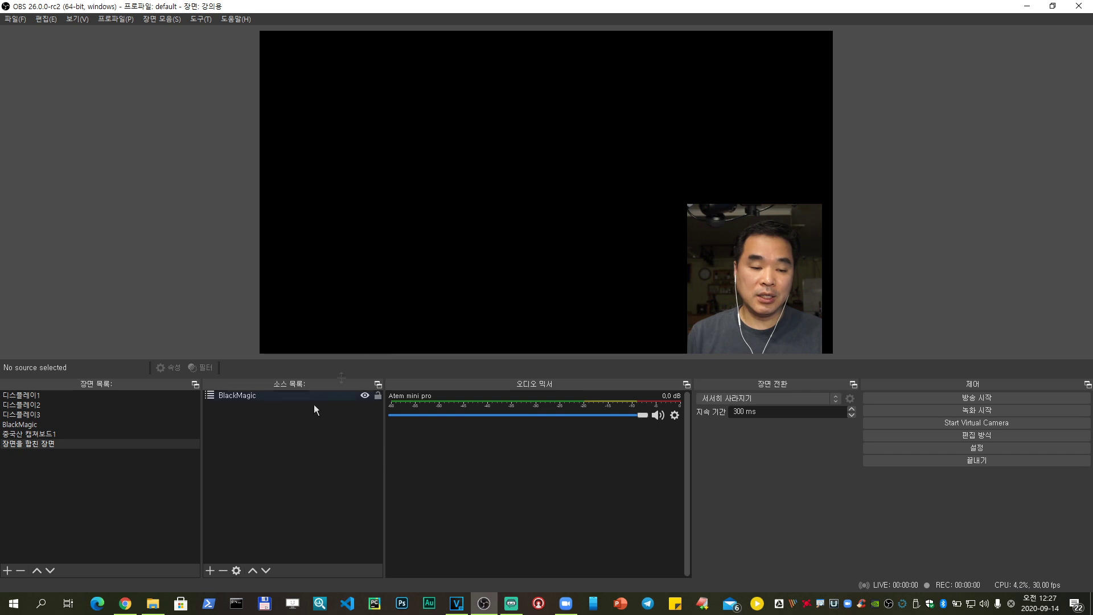
Add the existing 중국산 캡쳐보드1 scene as a scene source in 장면을 합친 장면
click(210, 570)
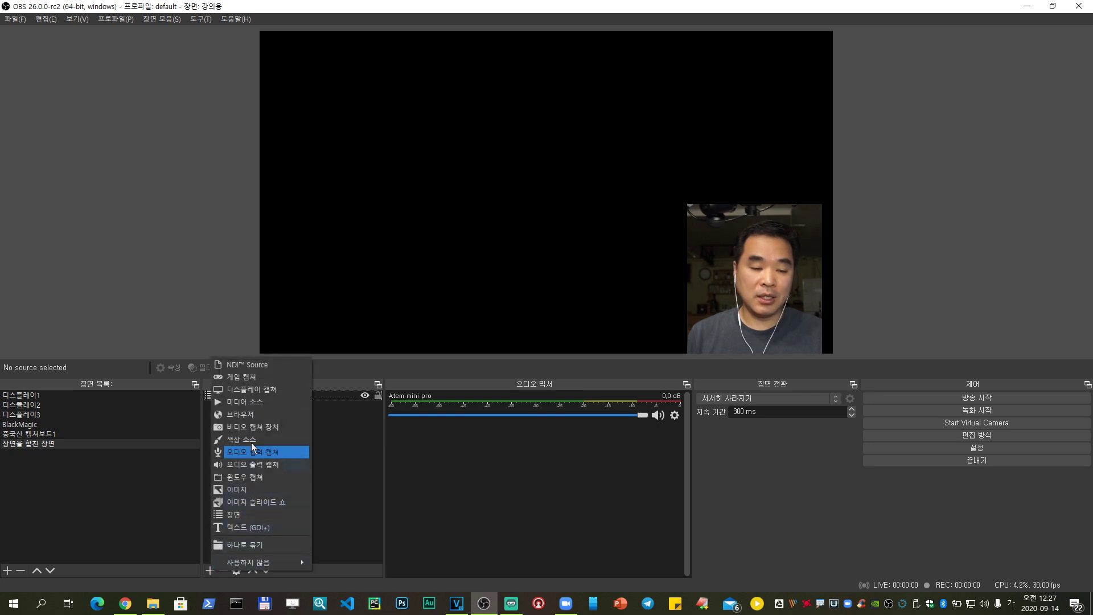
click(234, 514)
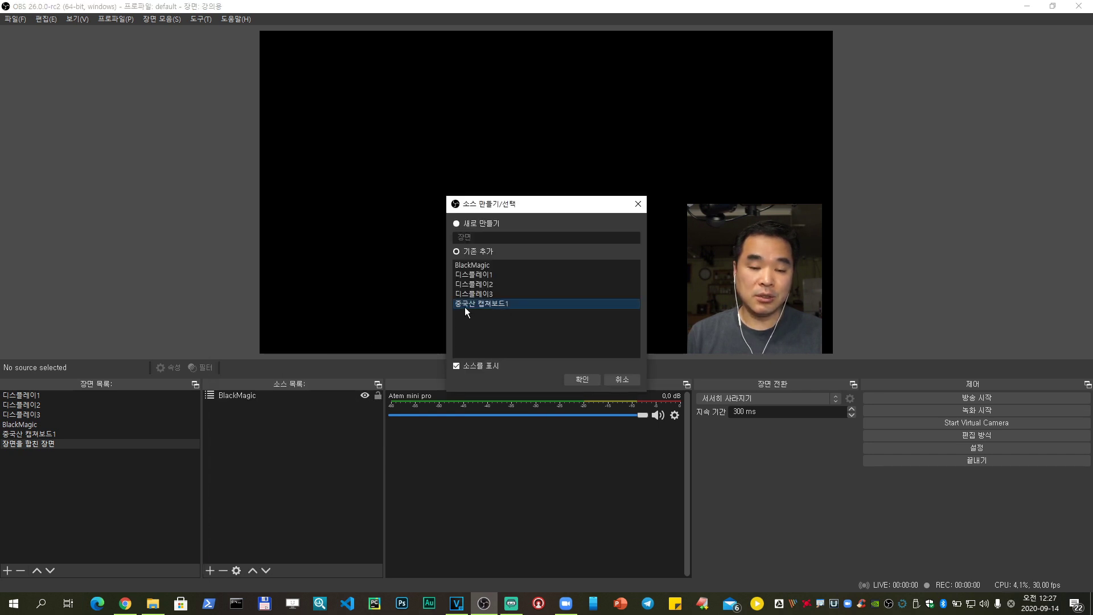
click(579, 379)
click(291, 454)
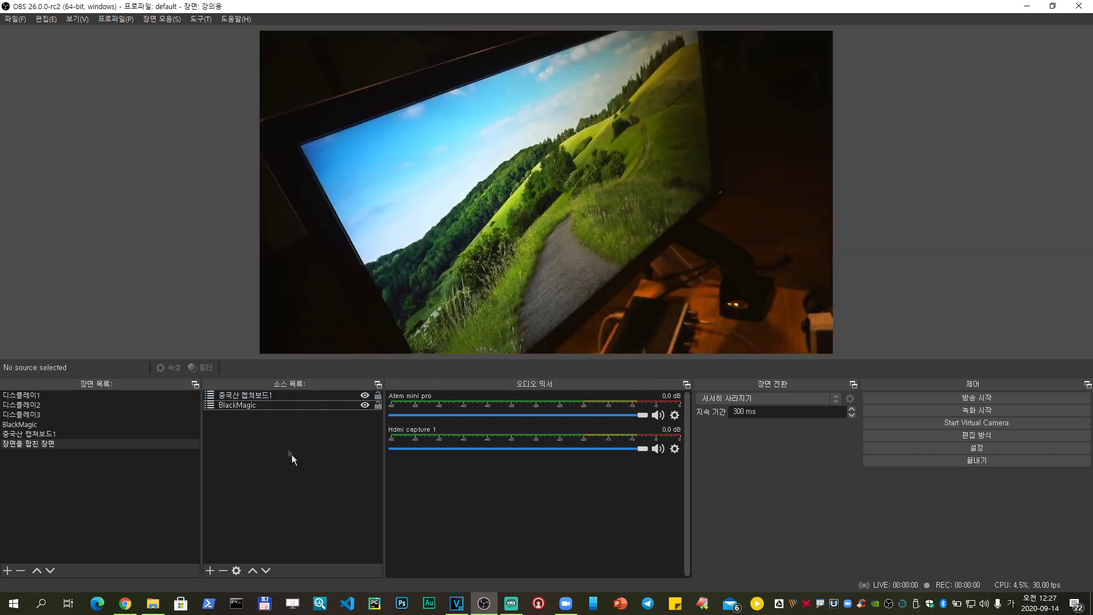
Reorder the sources so that BlackMagic lies above 중국산 캡쳐보드1
click(237, 406)
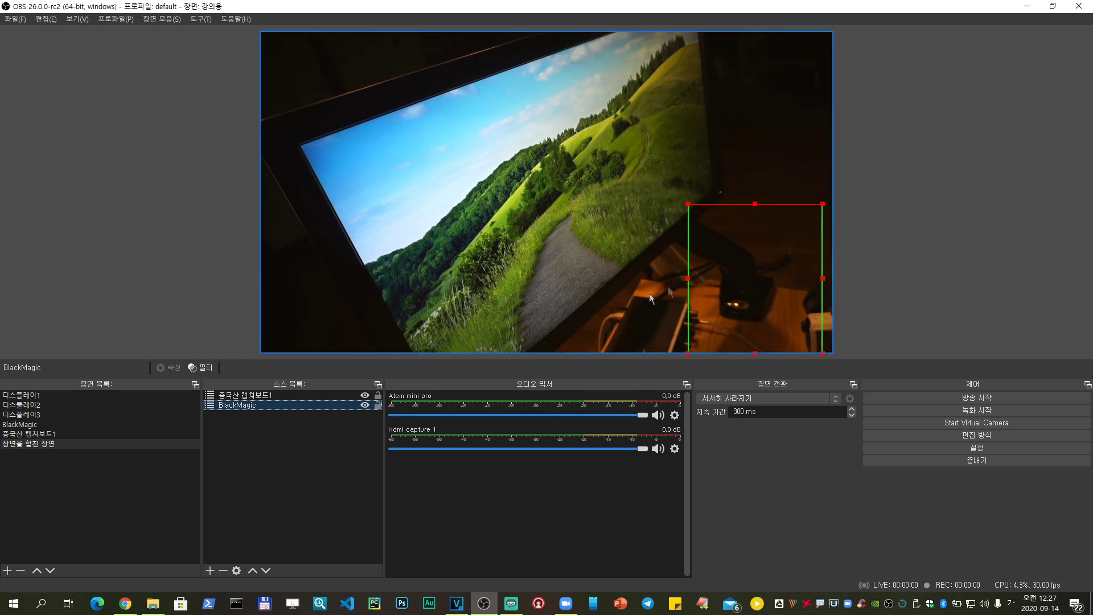
click(247, 394)
drag(248, 394, 245, 407)
click(228, 407)
click(255, 434)
click(245, 396)
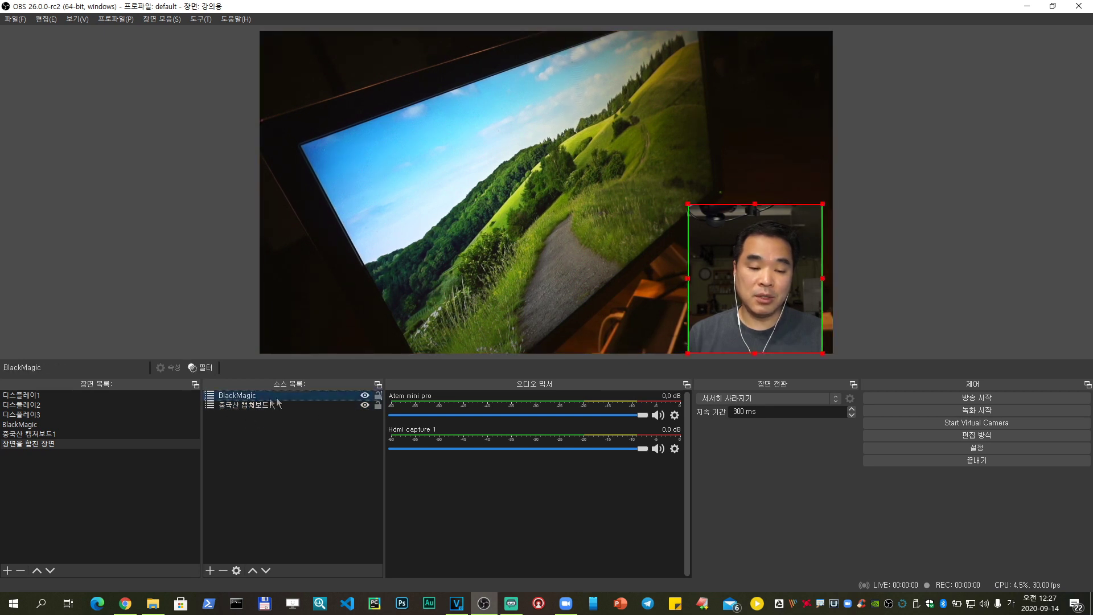
Move the BlackMagic inset slightly up and left, leaving a margin to the canvas's lower and right edges
click(750, 306)
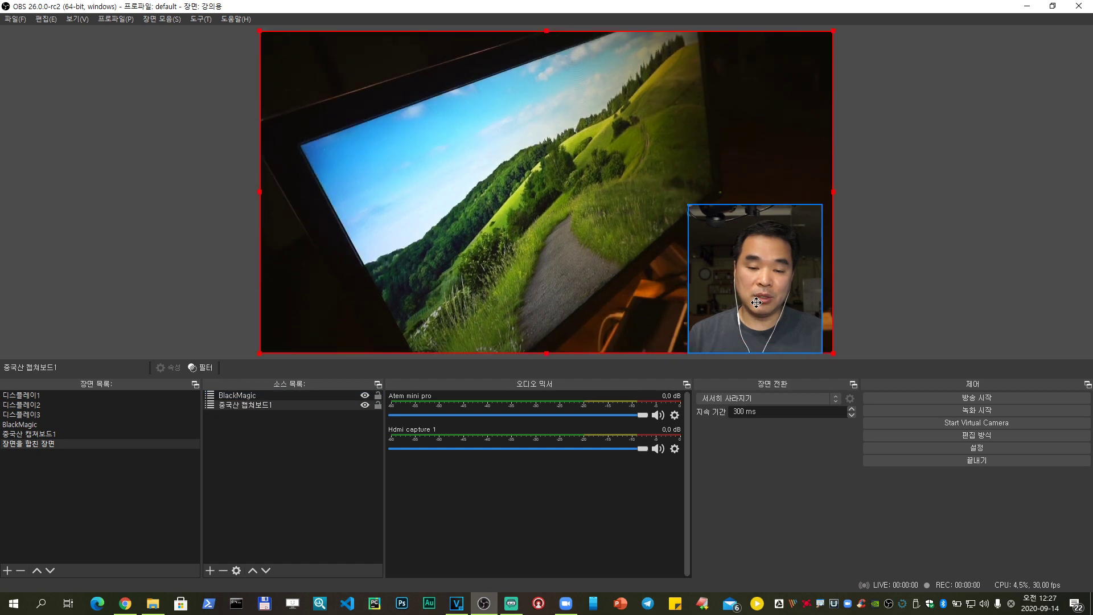
click(843, 277)
click(769, 289)
click(839, 351)
mouse_move(770, 289)
mouse_down()
mouse_move(770, 273)
mouse_move(776, 281)
mouse_up()
click(893, 281)
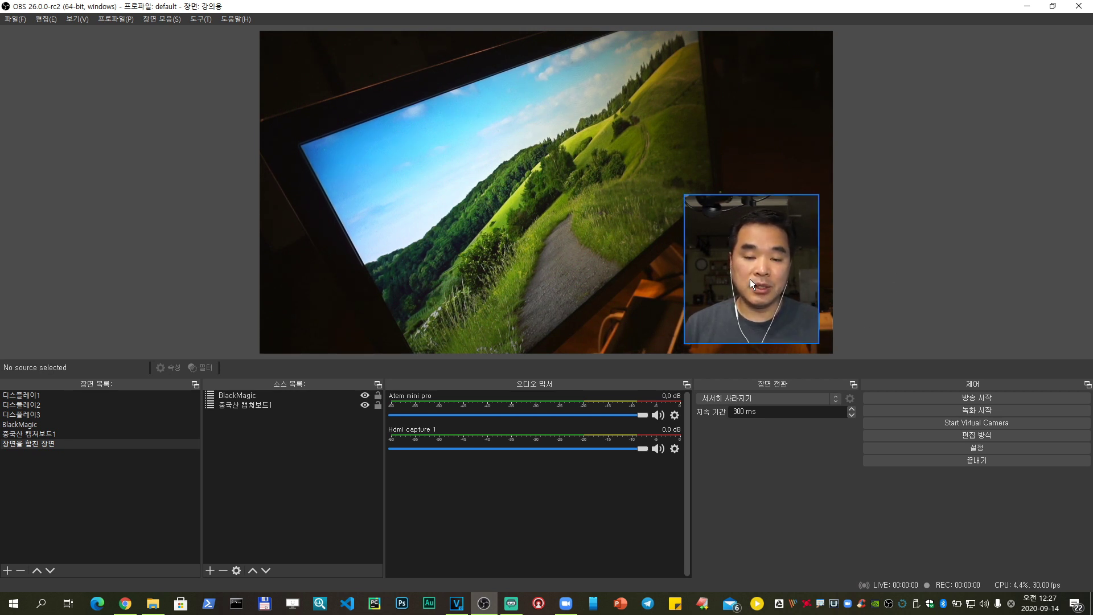
drag(750, 279, 744, 276)
click(901, 271)
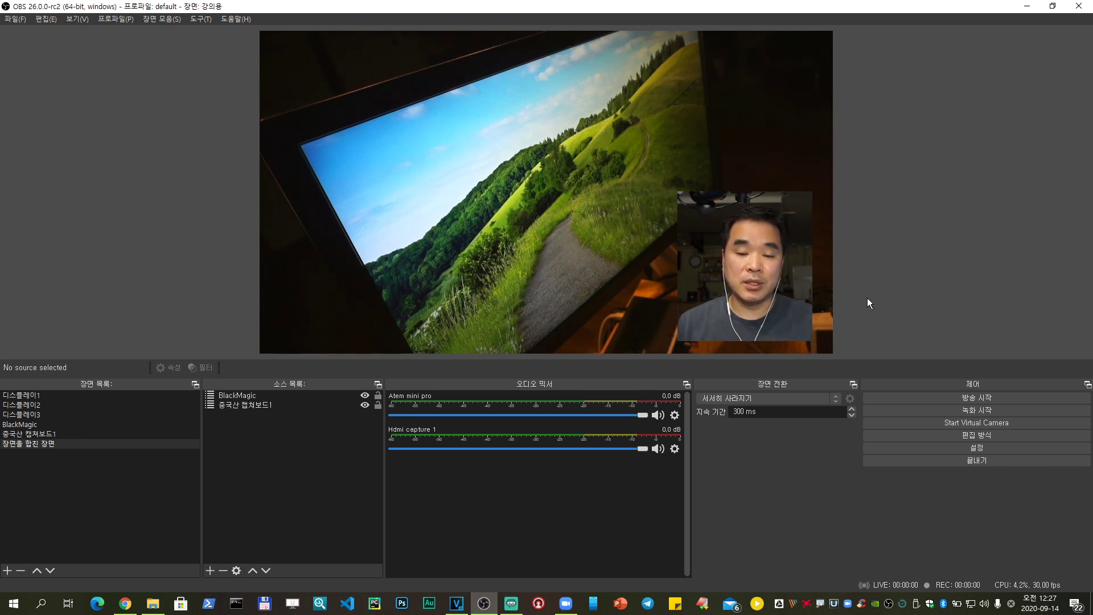
Fine-tune the BlackMagic inset's position, shrink it slightly from its upper-left side, and deselect it
mouse_move(751, 263)
mouse_down()
mouse_move(737, 277)
mouse_move(747, 255)
mouse_up()
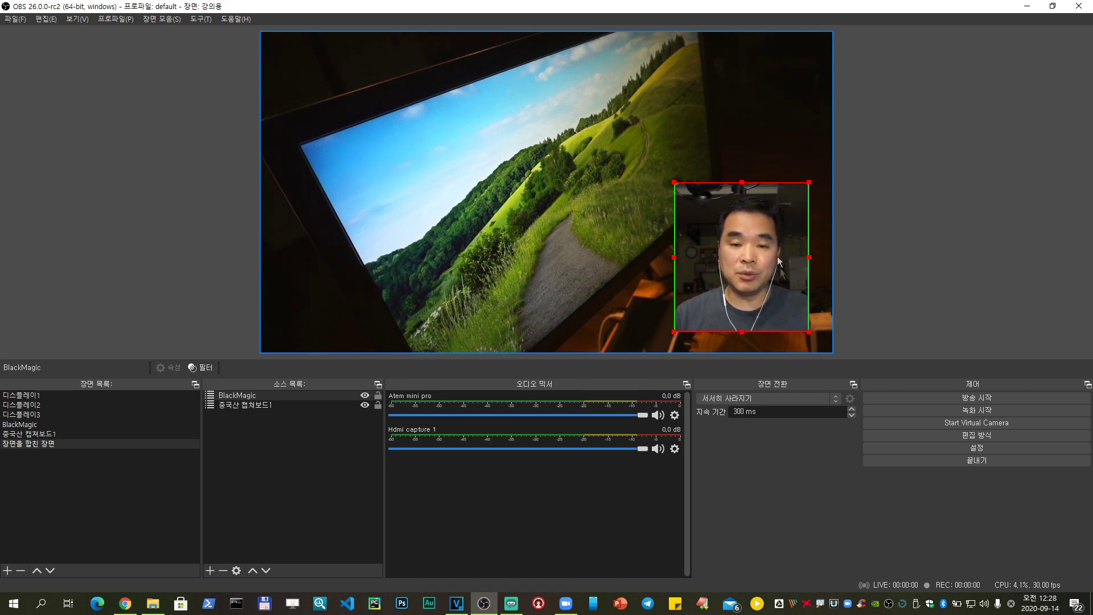
mouse_move(742, 275)
mouse_down()
mouse_move(627, 181)
mouse_move(444, 203)
mouse_move(345, 160)
mouse_move(476, 156)
mouse_move(716, 230)
mouse_move(631, 269)
mouse_move(370, 268)
mouse_move(344, 169)
mouse_move(351, 156)
mouse_move(400, 154)
mouse_move(576, 160)
mouse_move(741, 194)
mouse_move(751, 279)
mouse_up()
drag(674, 196, 687, 208)
click(854, 242)
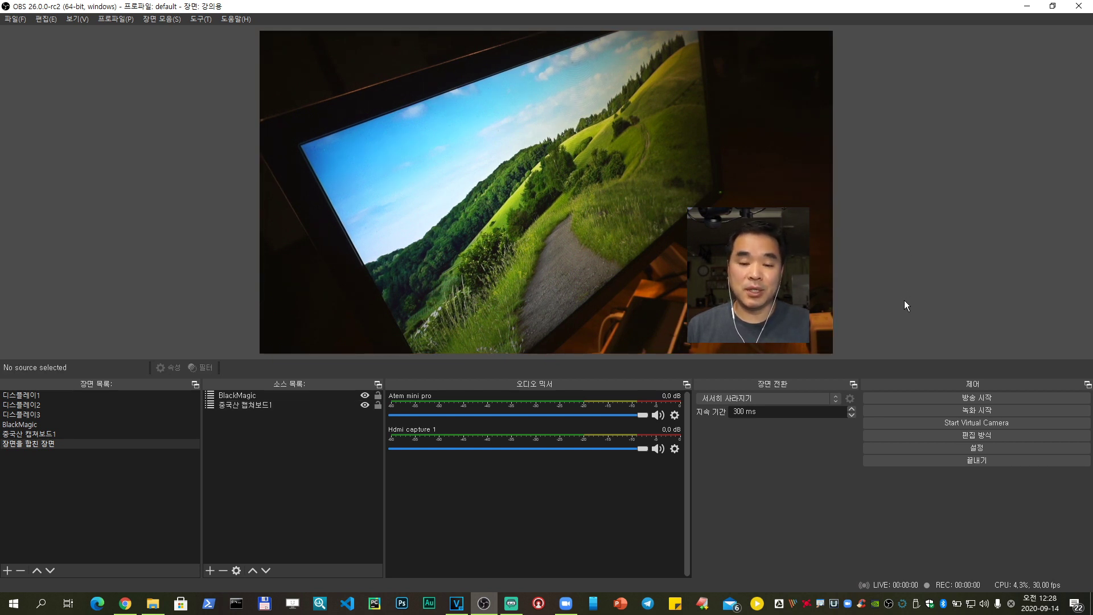
click(764, 265)
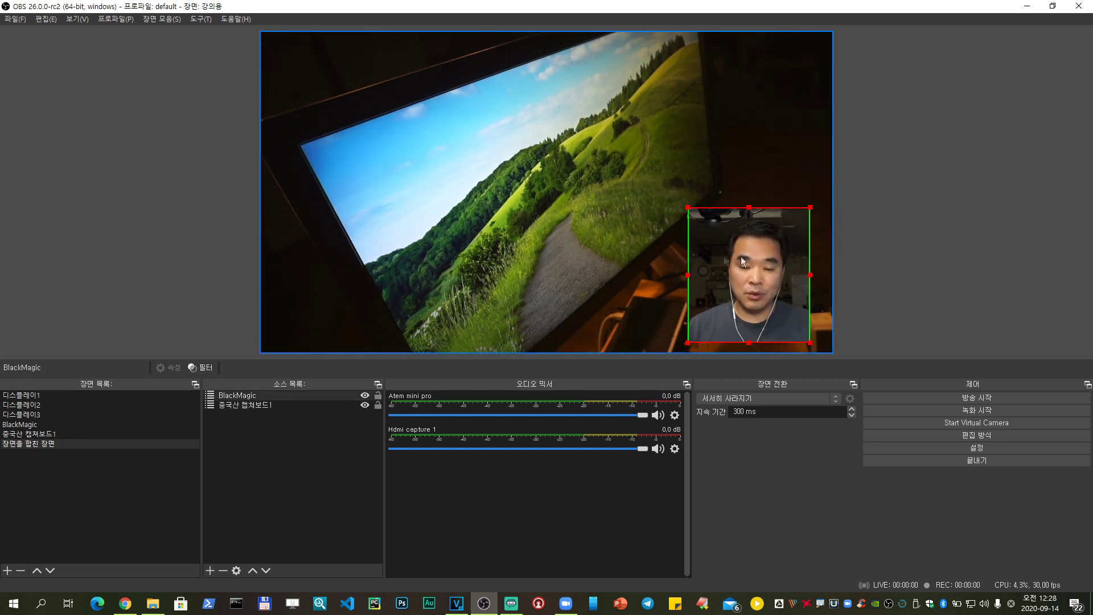
click(910, 247)
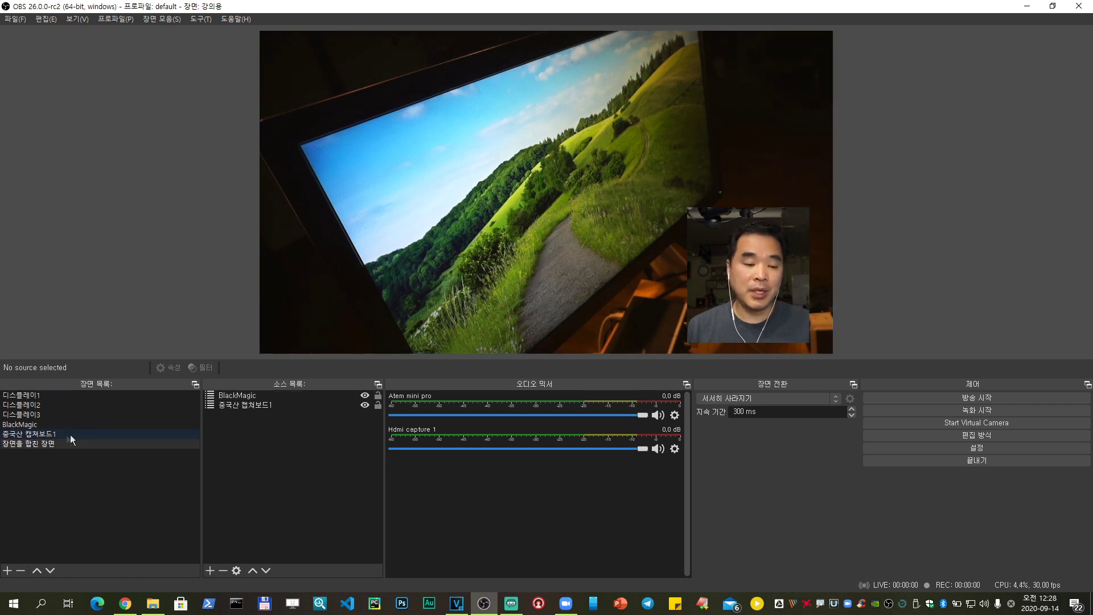
click(63, 434)
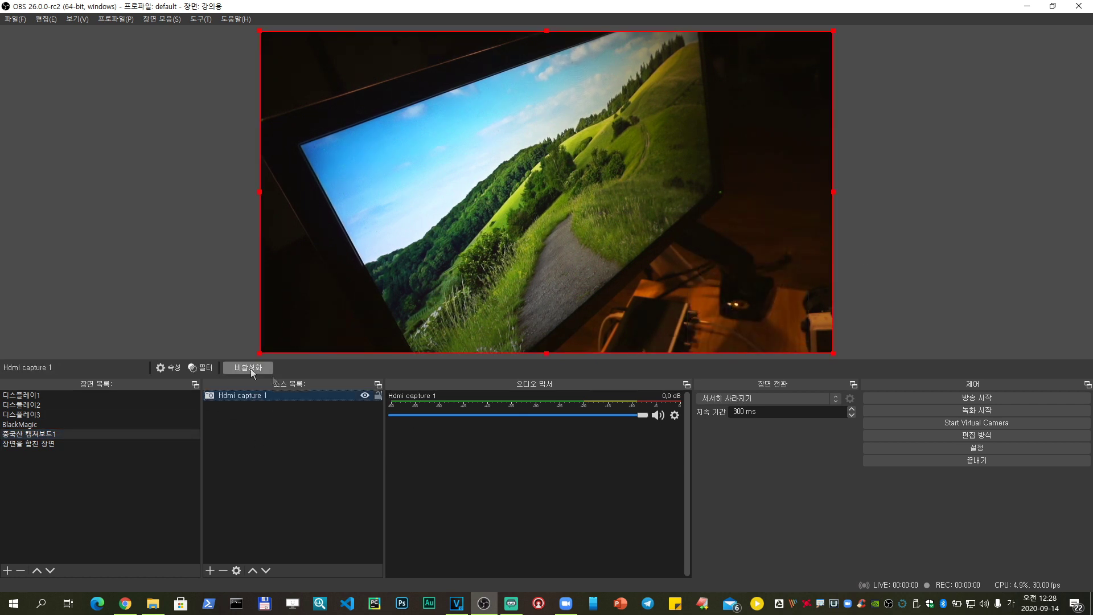
click(210, 570)
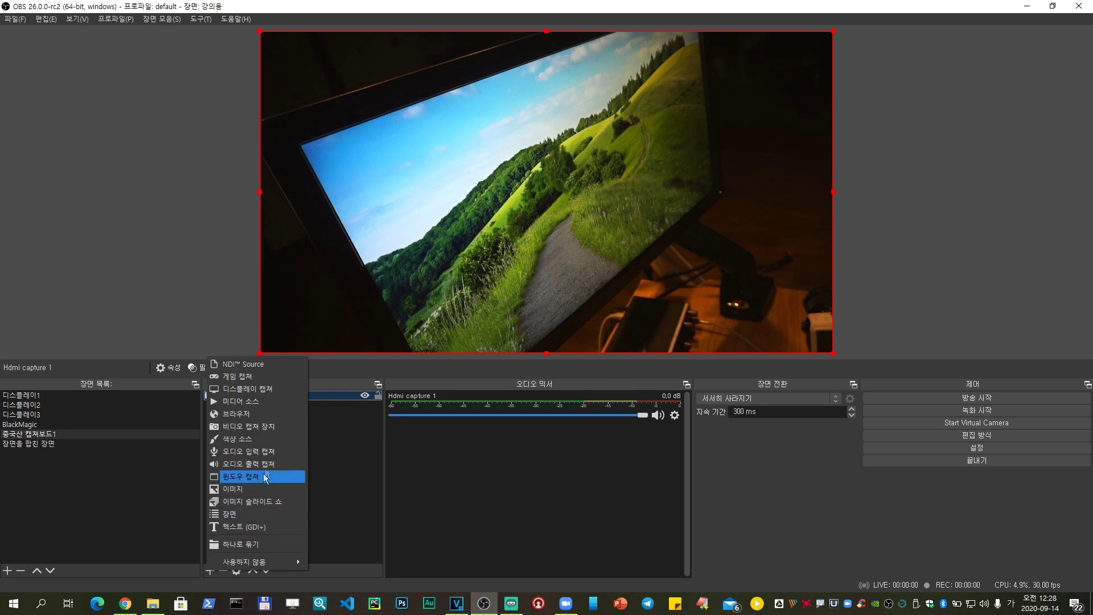
click(261, 427)
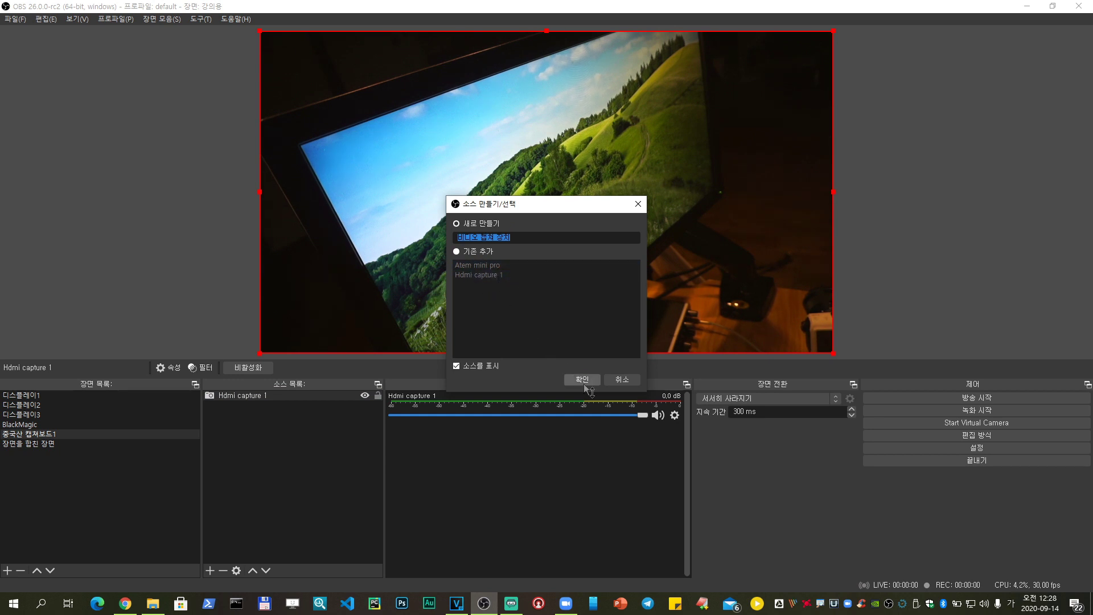
click(623, 380)
click(35, 425)
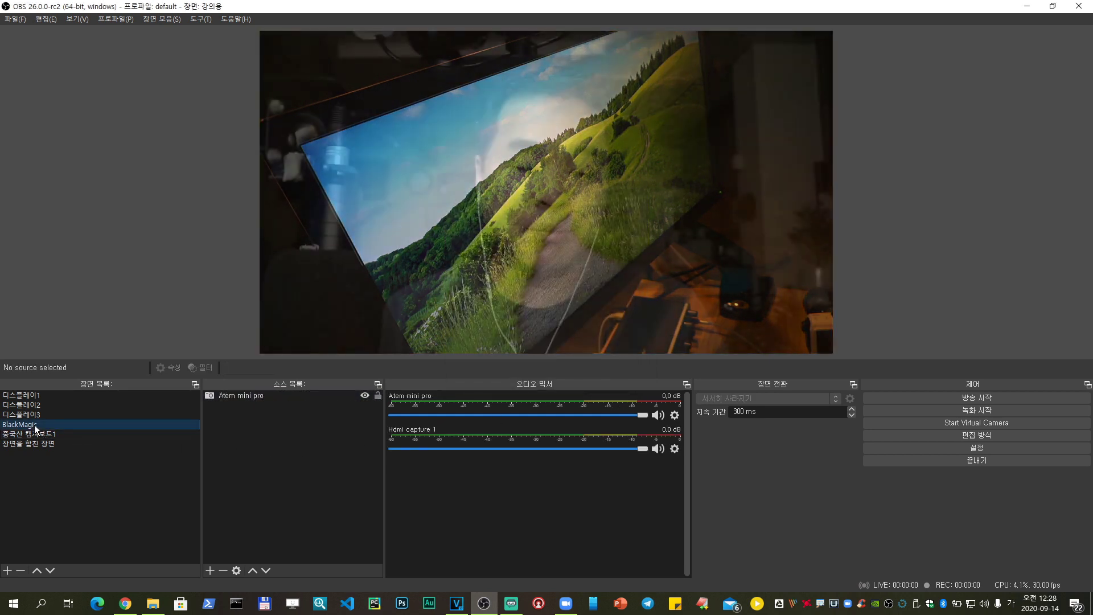
click(30, 443)
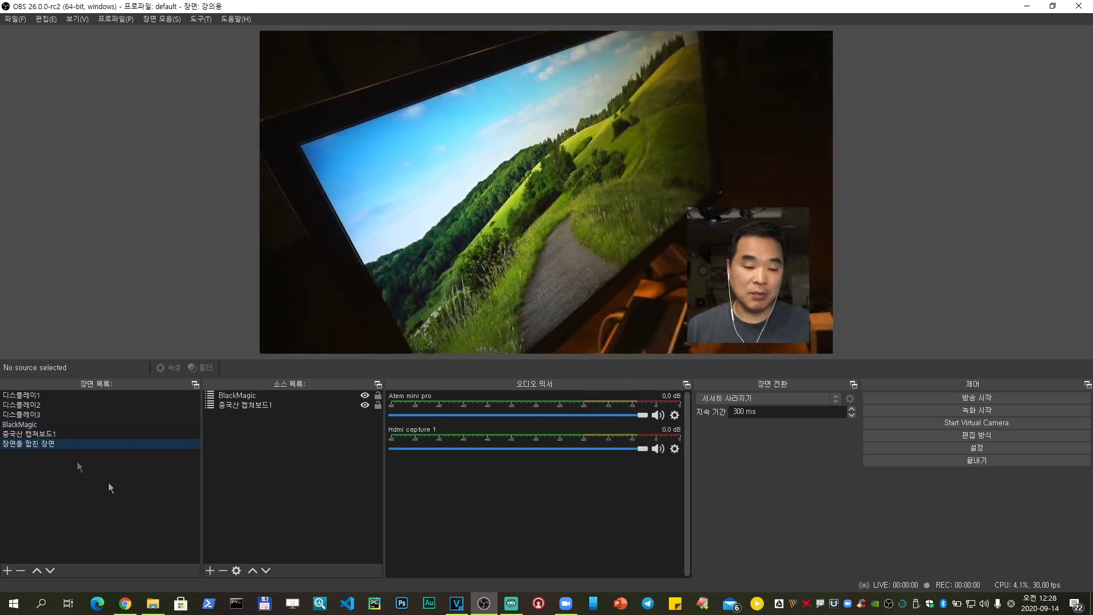
click(7, 570)
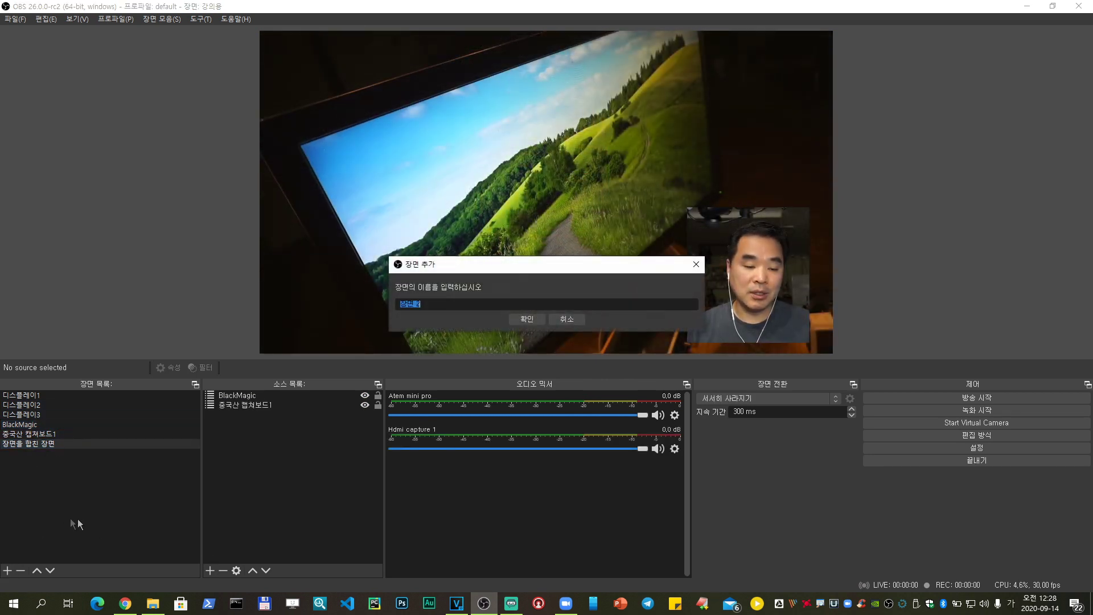
click(566, 319)
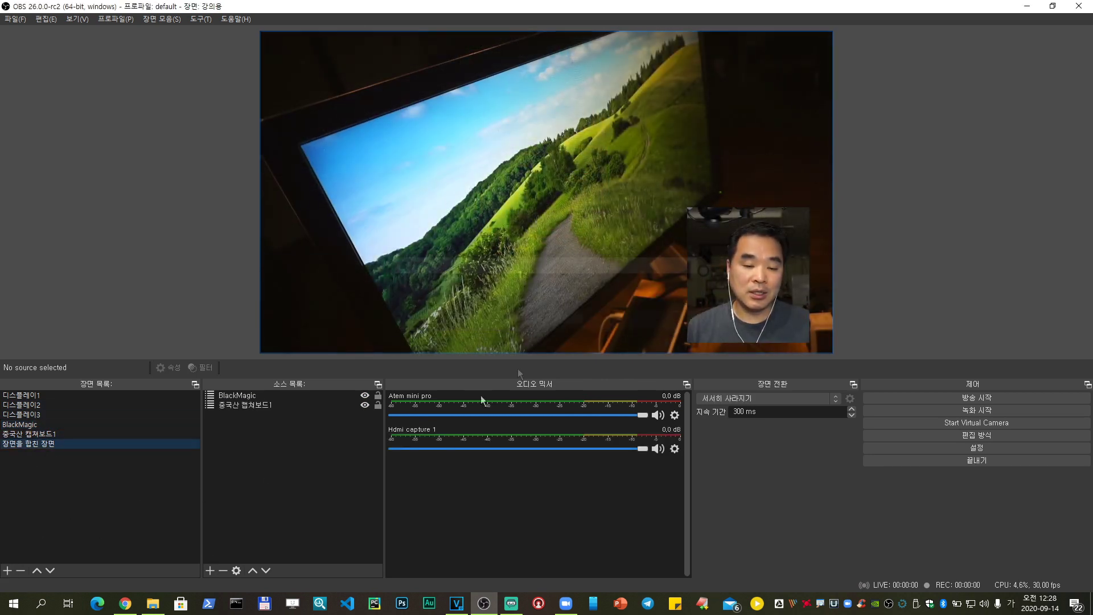
click(209, 570)
click(260, 512)
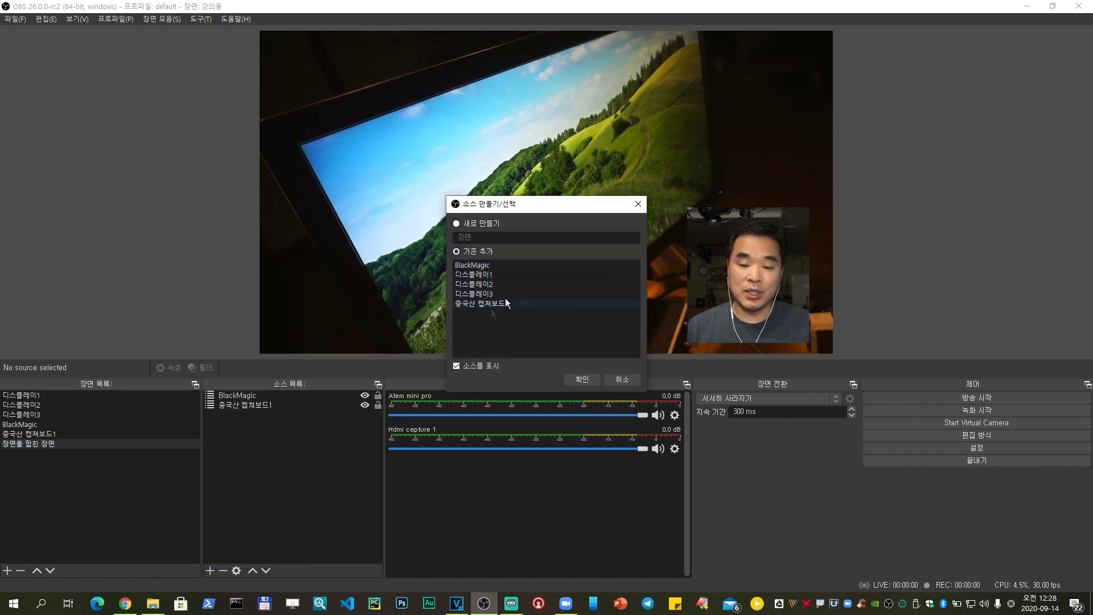
click(630, 379)
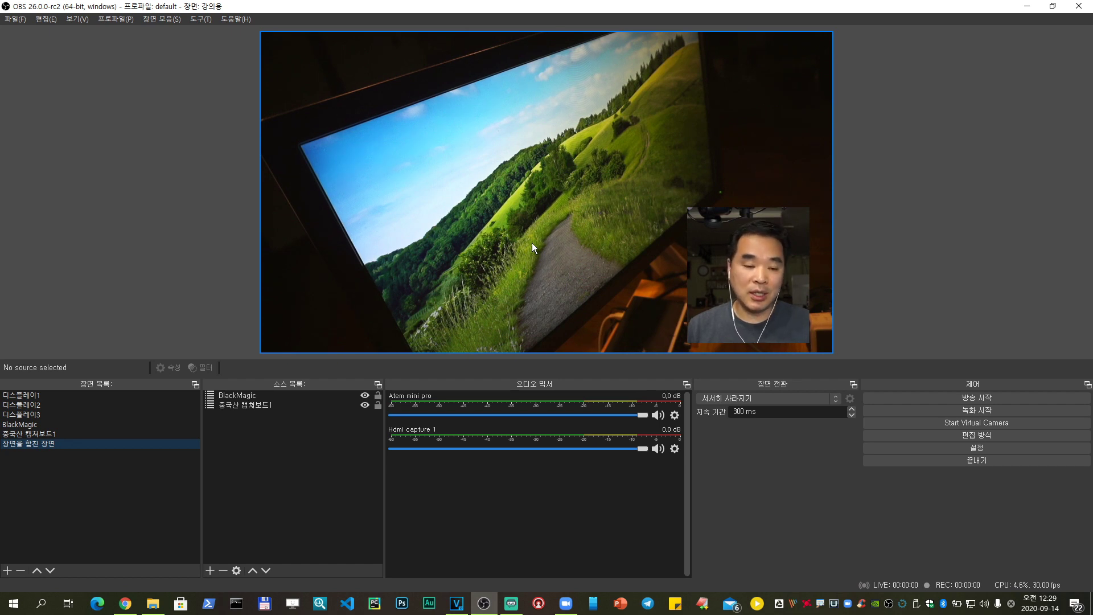
Switch through the 중국산 캡쳐보드1, BlackMagic and 장면을 합친 장면 scenes to compare their pictures
click(32, 434)
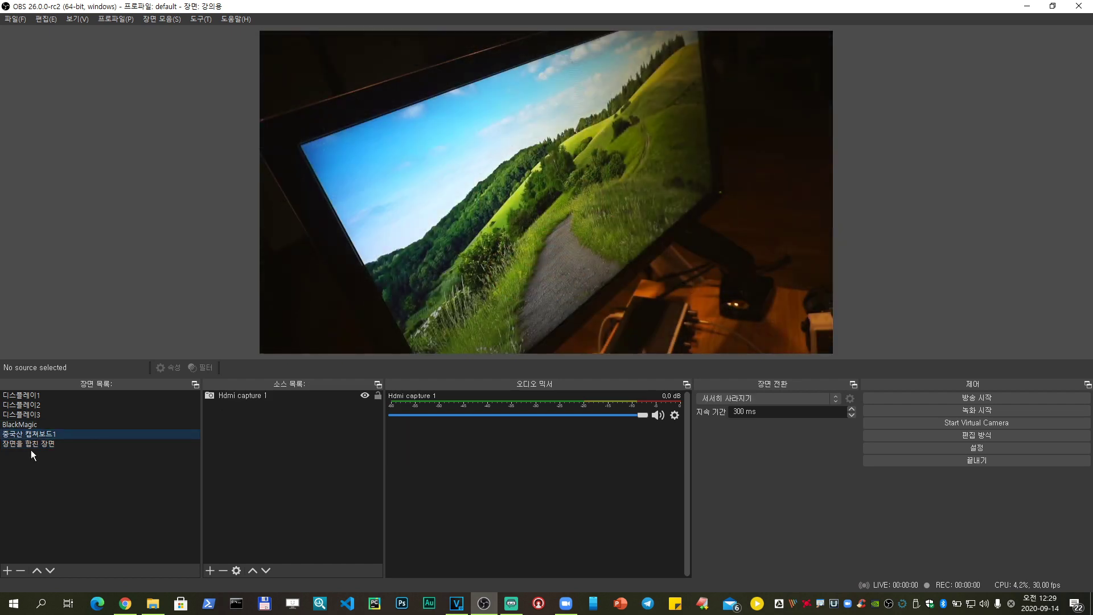
click(45, 425)
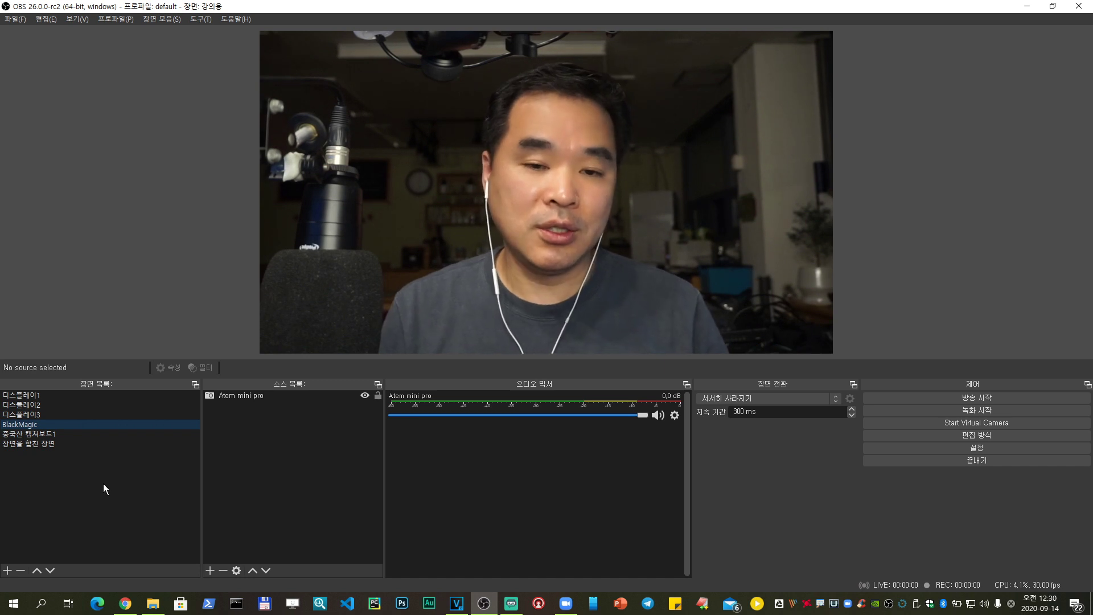
click(72, 443)
Add a new scene named 미디어
click(8, 570)
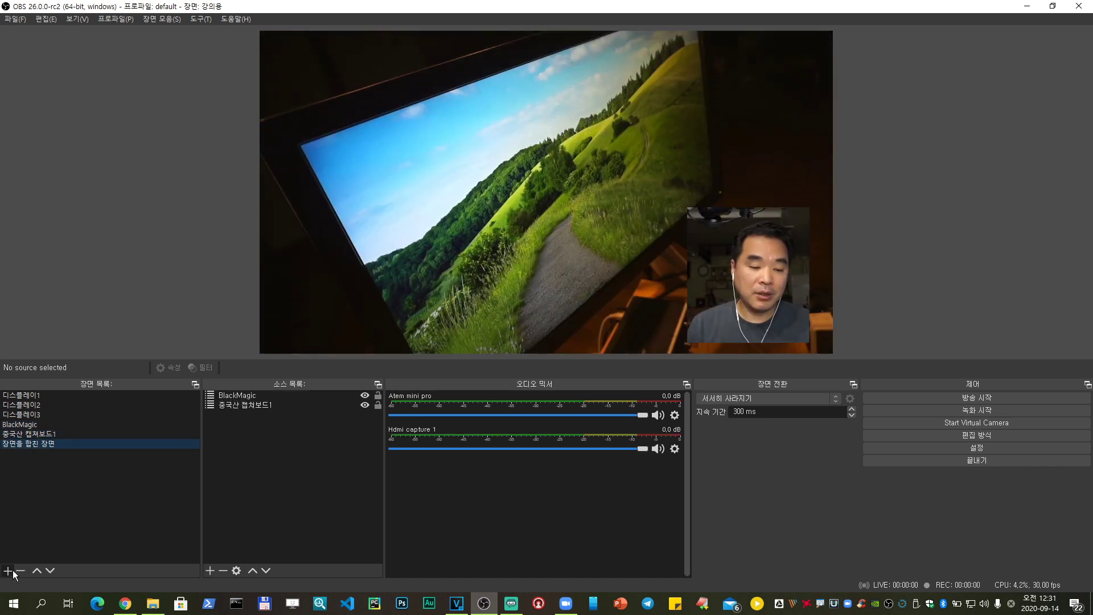
text(미디어)
key(Return)
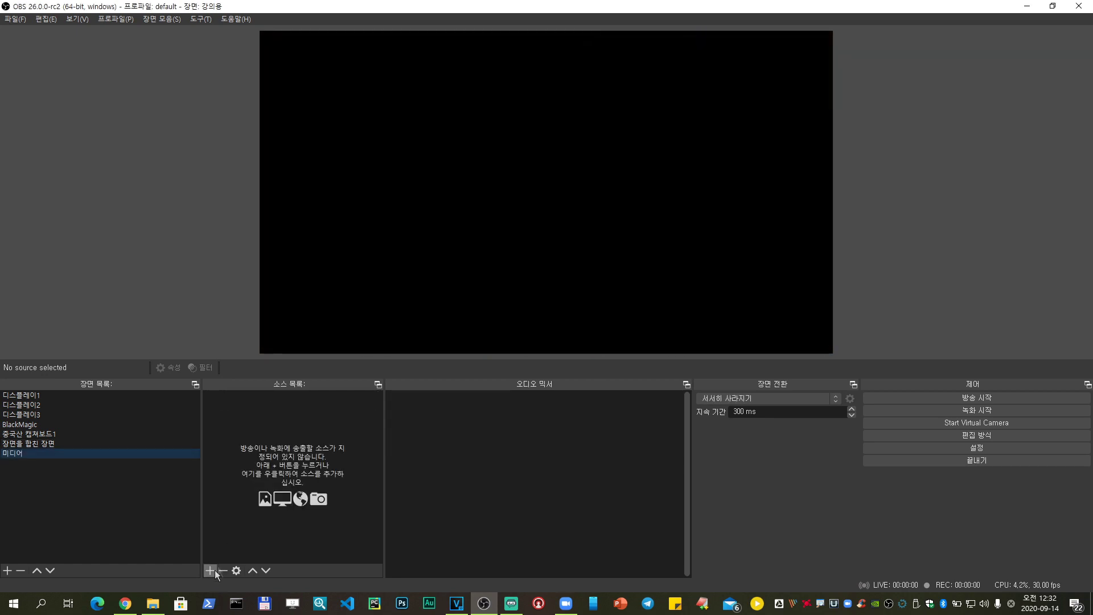
Add a media source named 영상 to the 미디어 scene
click(210, 570)
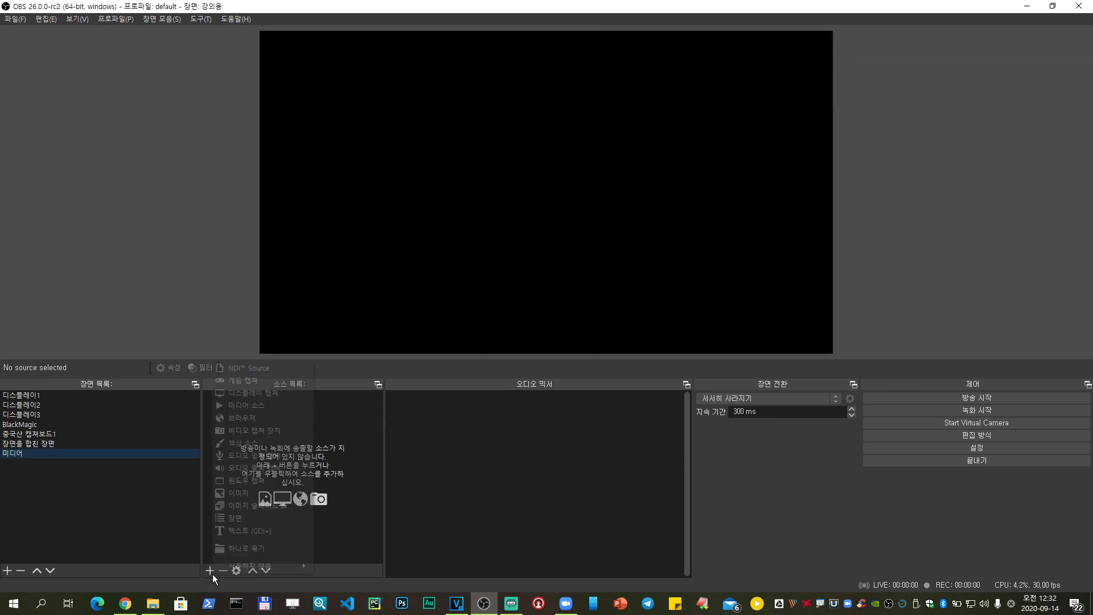
click(259, 406)
text(영상)
key(Return)
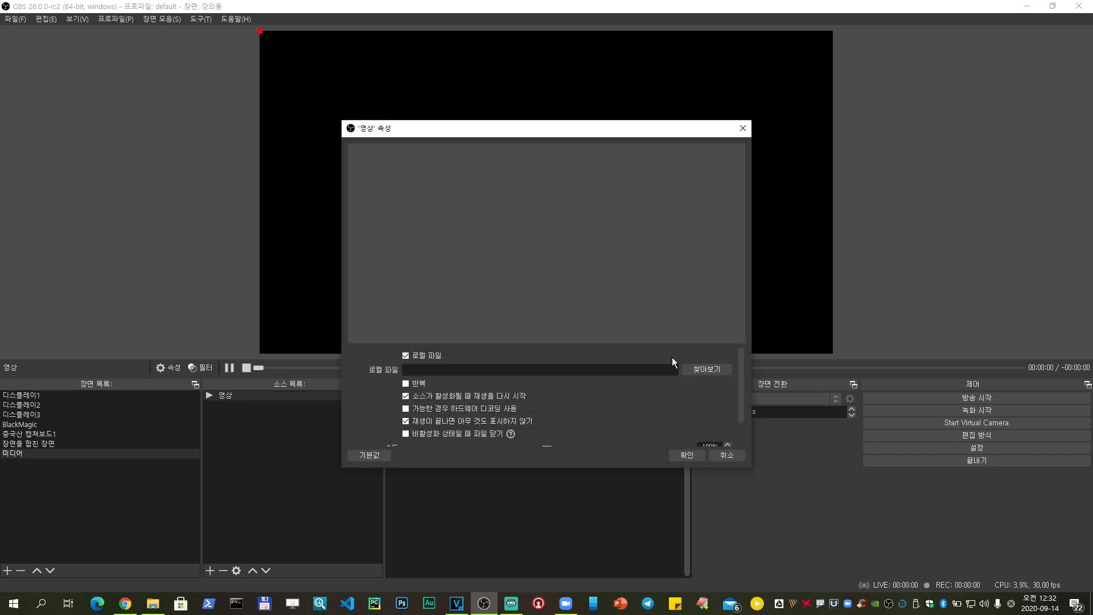
Load the local file 30불짜리 3채널 비디오 스위처 만들기 3.mp4 into the 영상 media source and apply its properties
click(712, 373)
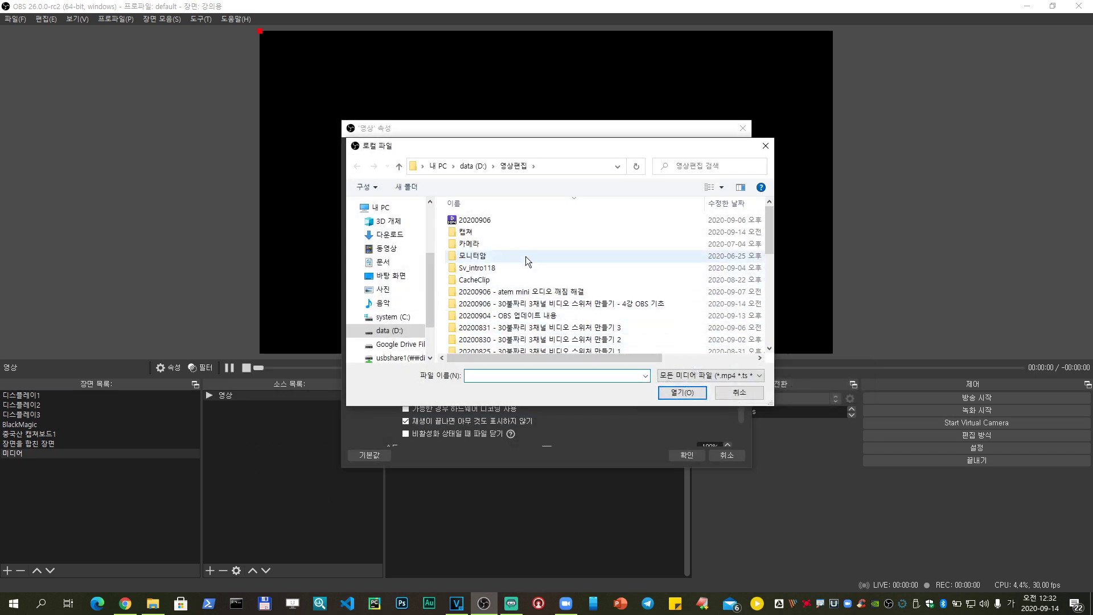
click(602, 267)
double_click(602, 267)
double_click(504, 282)
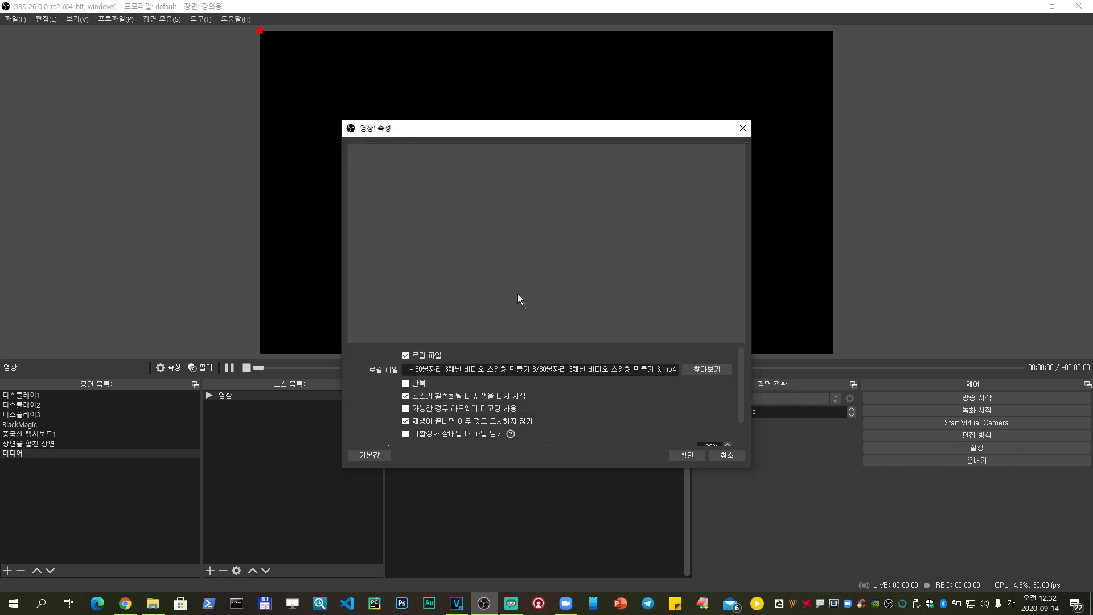
click(684, 456)
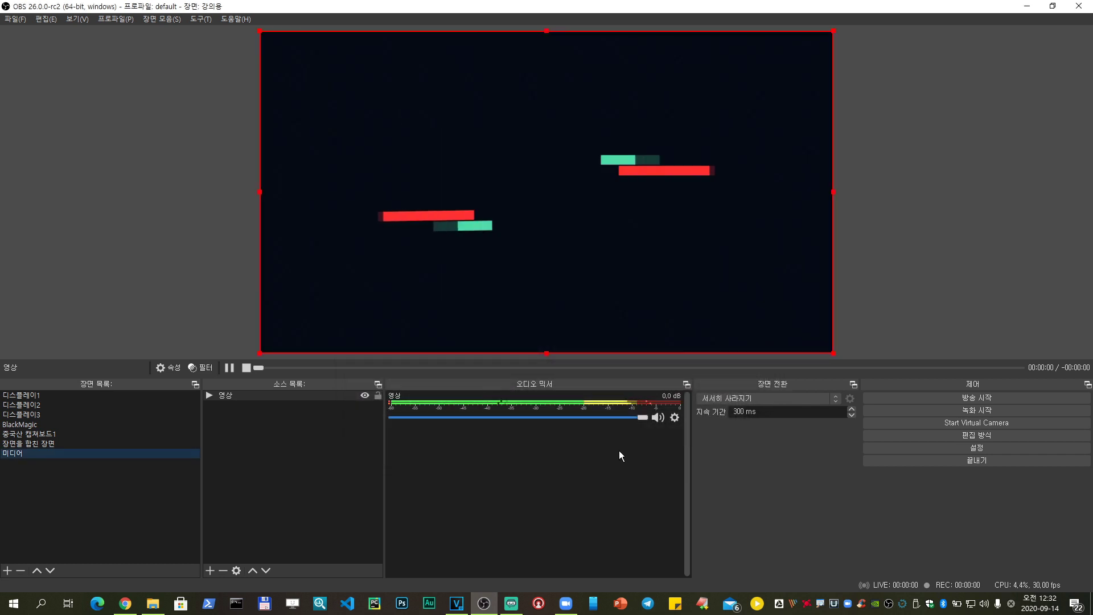
Deselect the video source, then switch to the 장면을 합친 장면 scene and back to 미디어 to check the video's playback
click(229, 367)
click(255, 444)
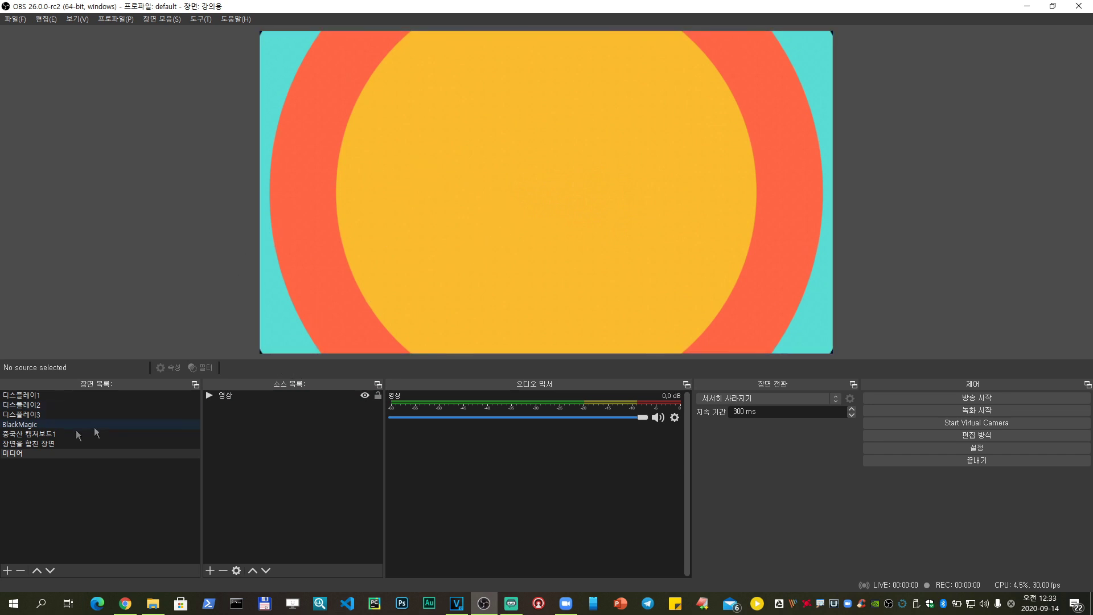
click(33, 443)
click(25, 452)
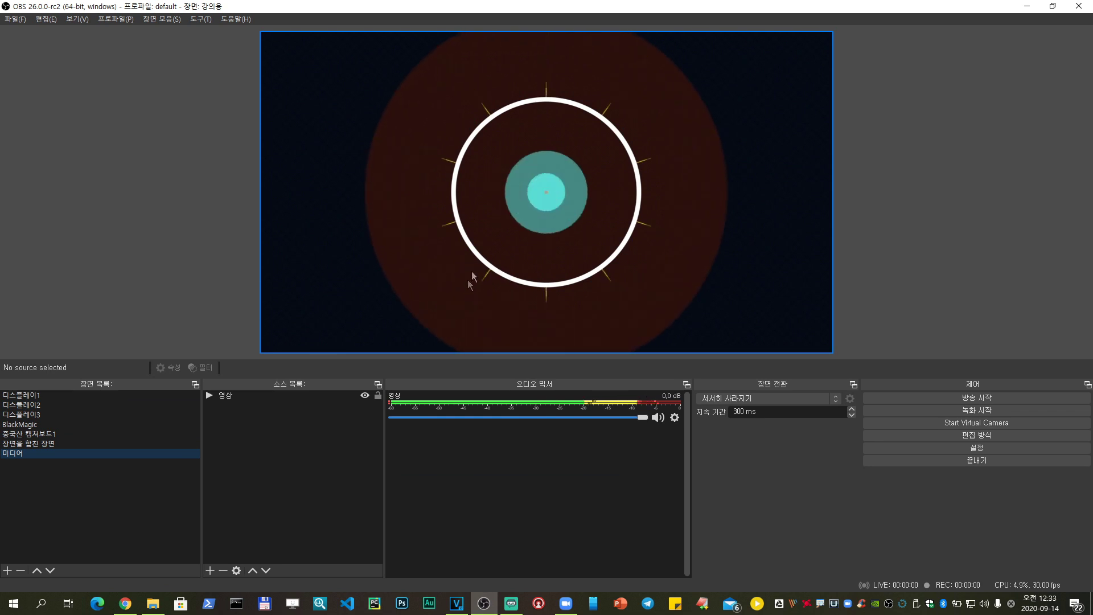
Try Studio Mode by transitioning the 미디어 and combined scenes from preview to program, and leave Studio Mode
click(983, 437)
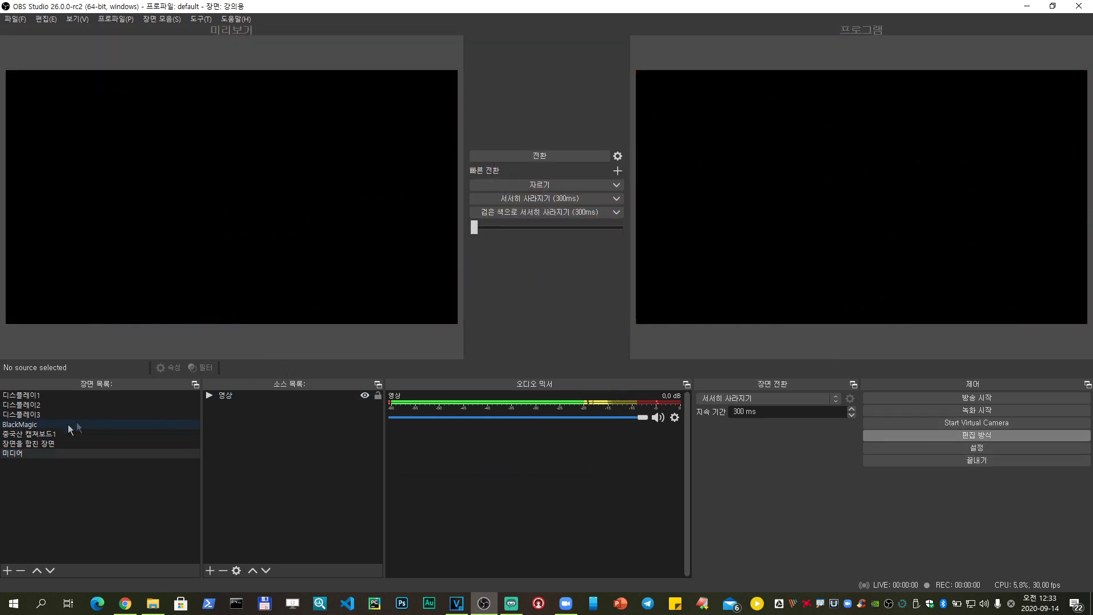
click(23, 424)
click(20, 454)
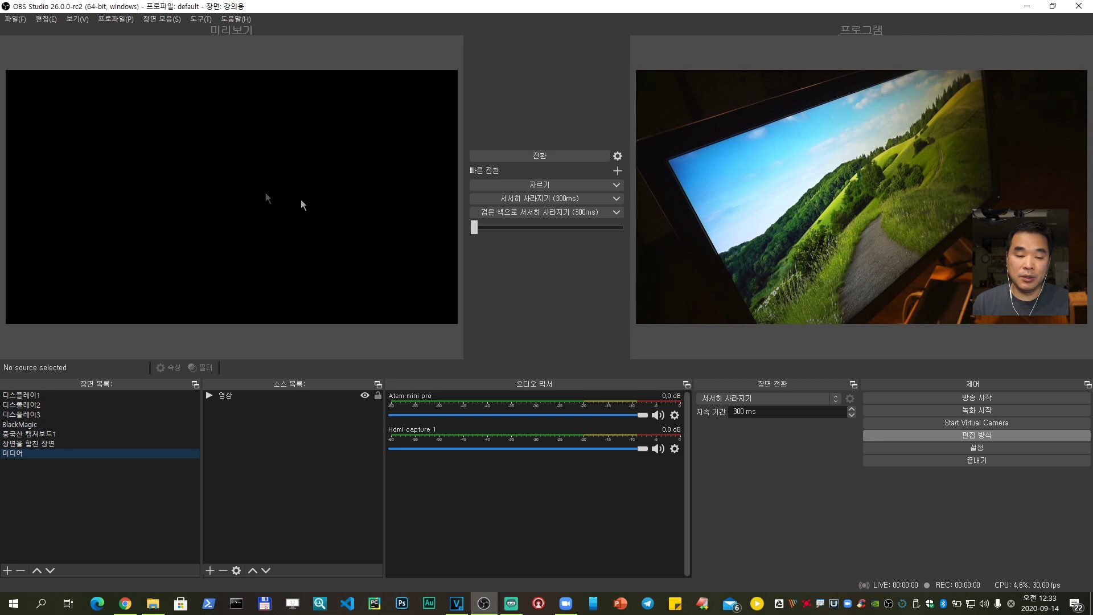
click(525, 154)
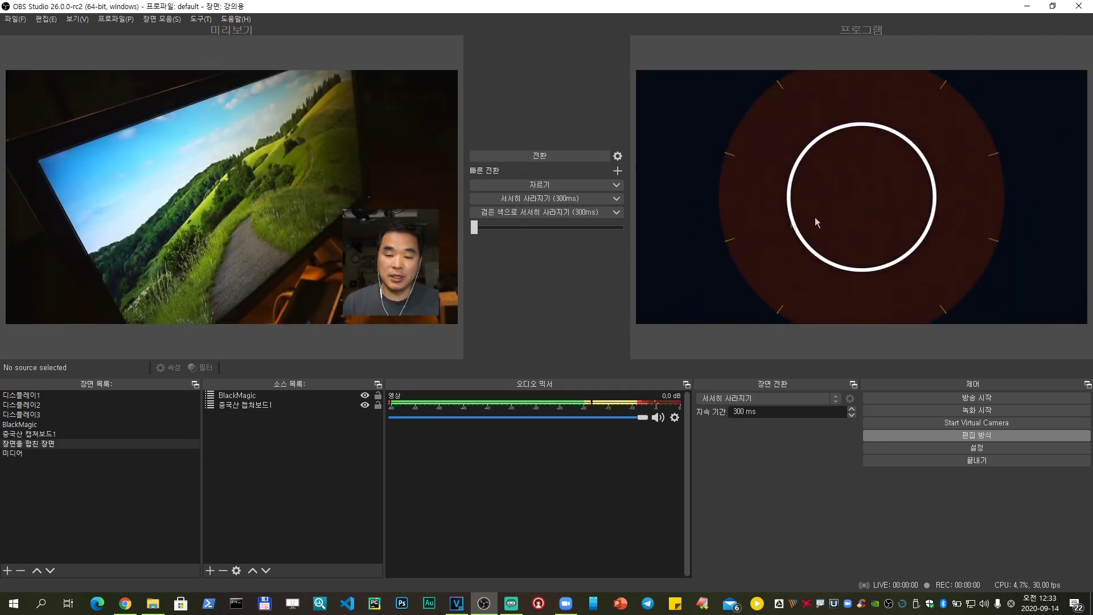
click(565, 156)
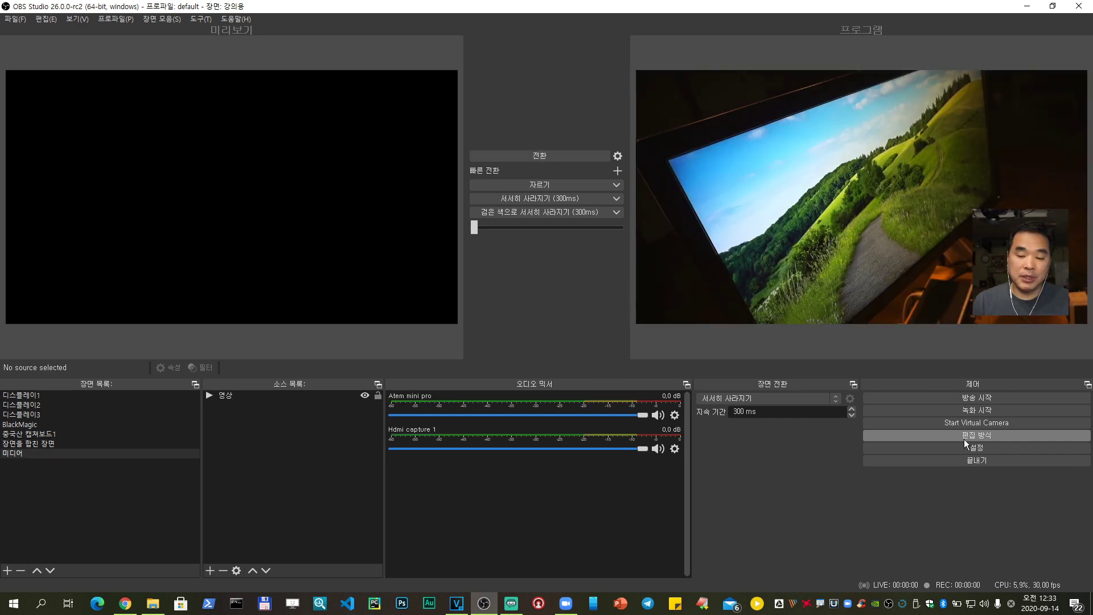
click(964, 435)
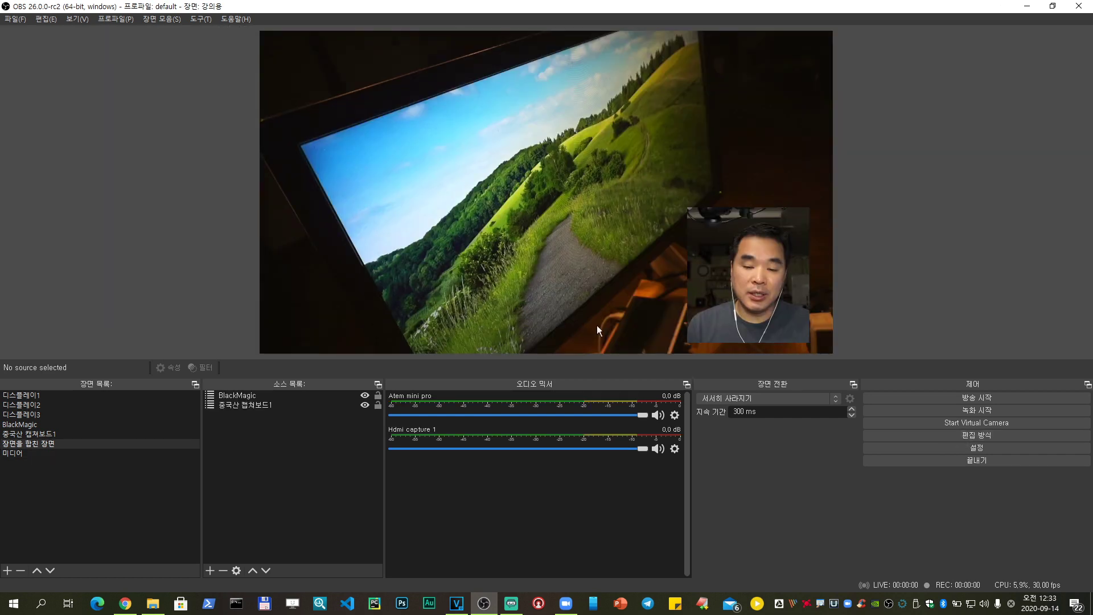
Switch through all scenes from 디스플레이1 to 미디어 to compare their pictures
click(14, 453)
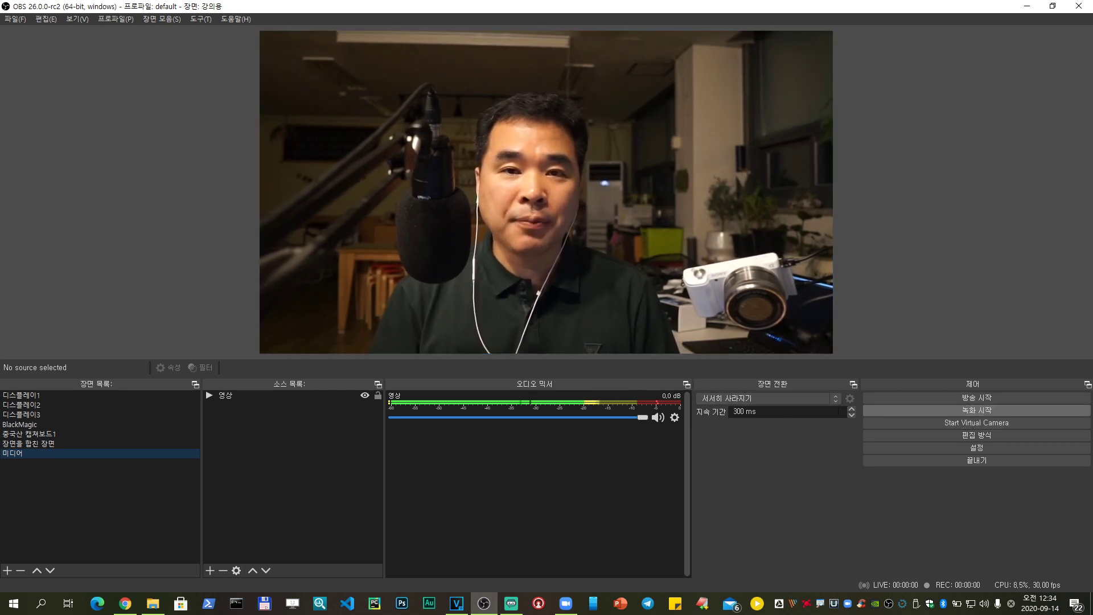
click(52, 394)
click(46, 404)
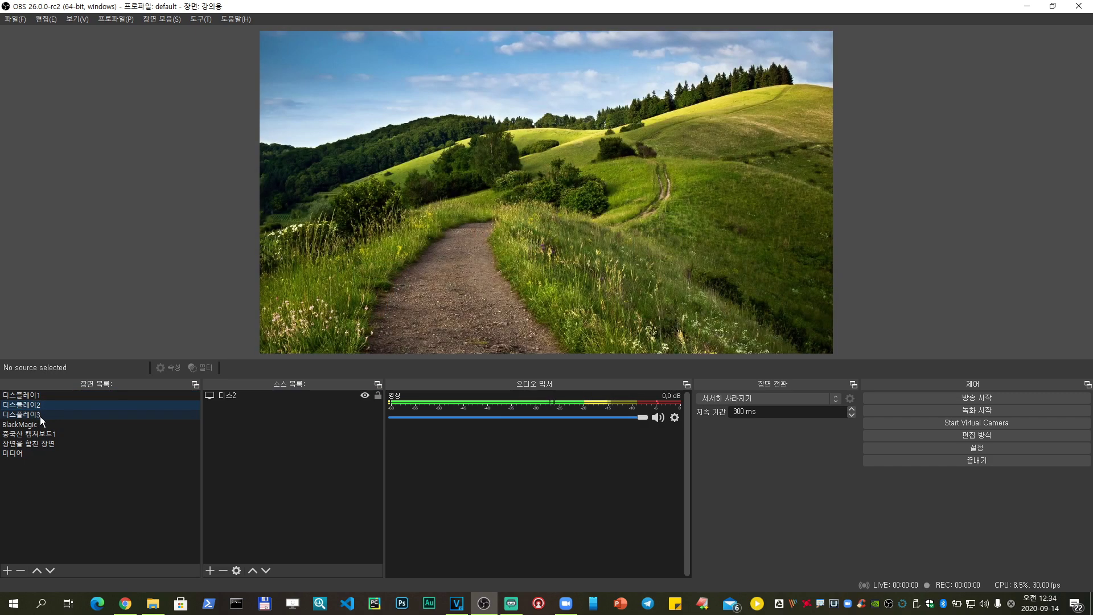
click(40, 415)
click(36, 424)
click(30, 434)
click(24, 444)
click(22, 454)
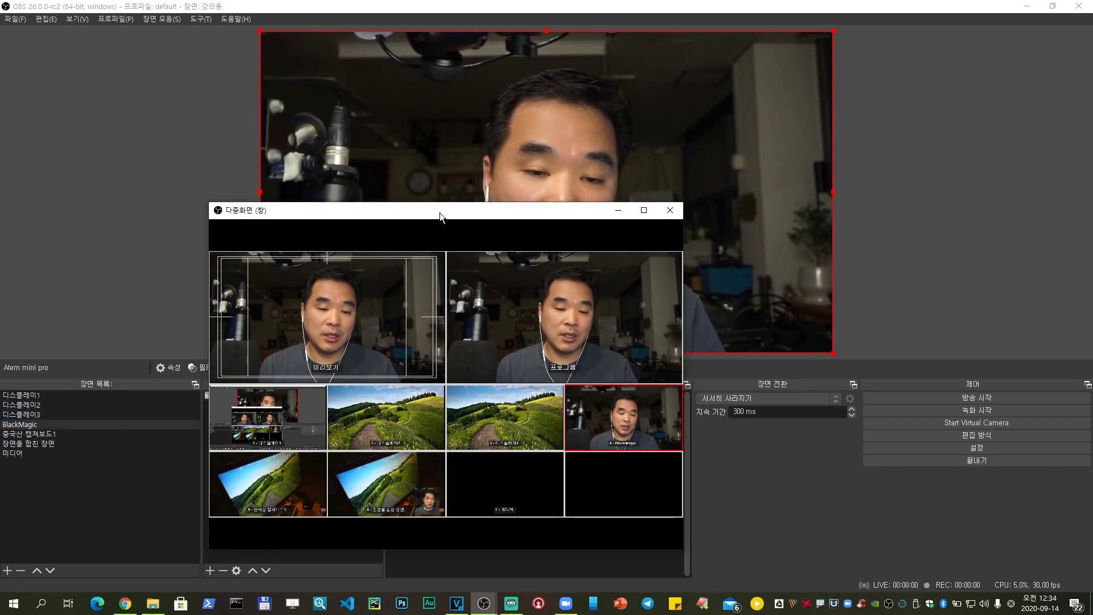
Switch between the display, BlackMagic, capture board, combined and 미디어 scenes from the multiview window, repositioning that window for a clear view
drag(440, 213, 665, 207)
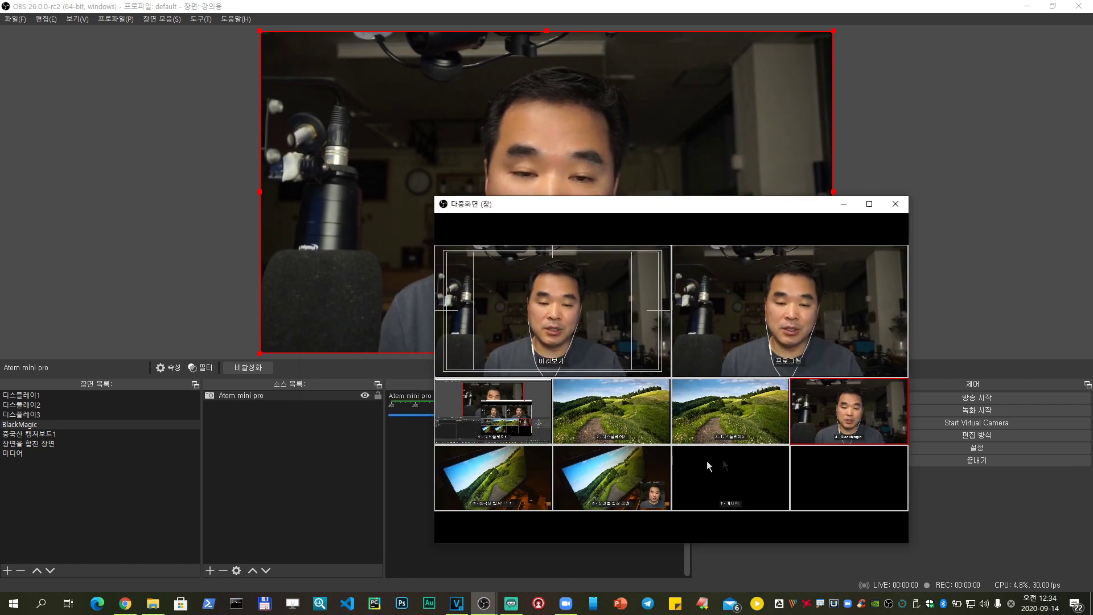
click(612, 422)
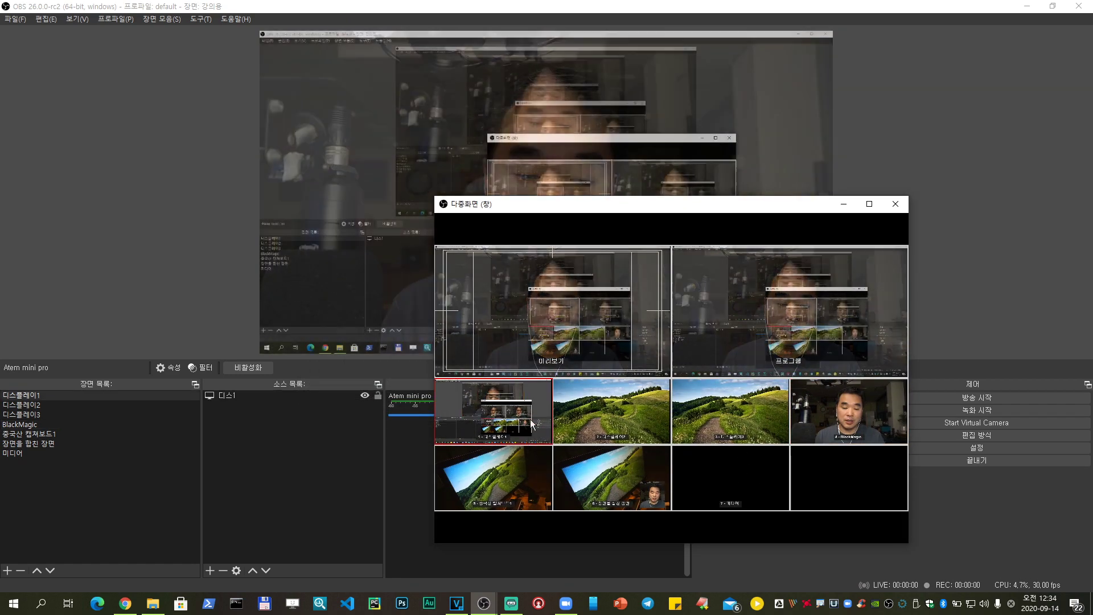
click(715, 420)
click(866, 419)
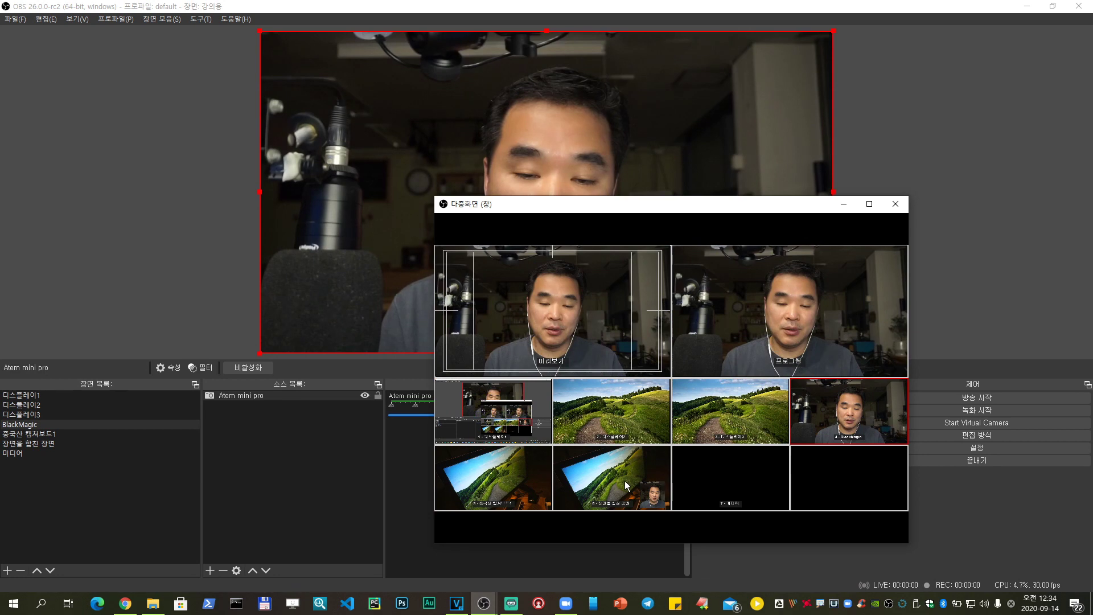
click(627, 480)
click(538, 496)
click(740, 483)
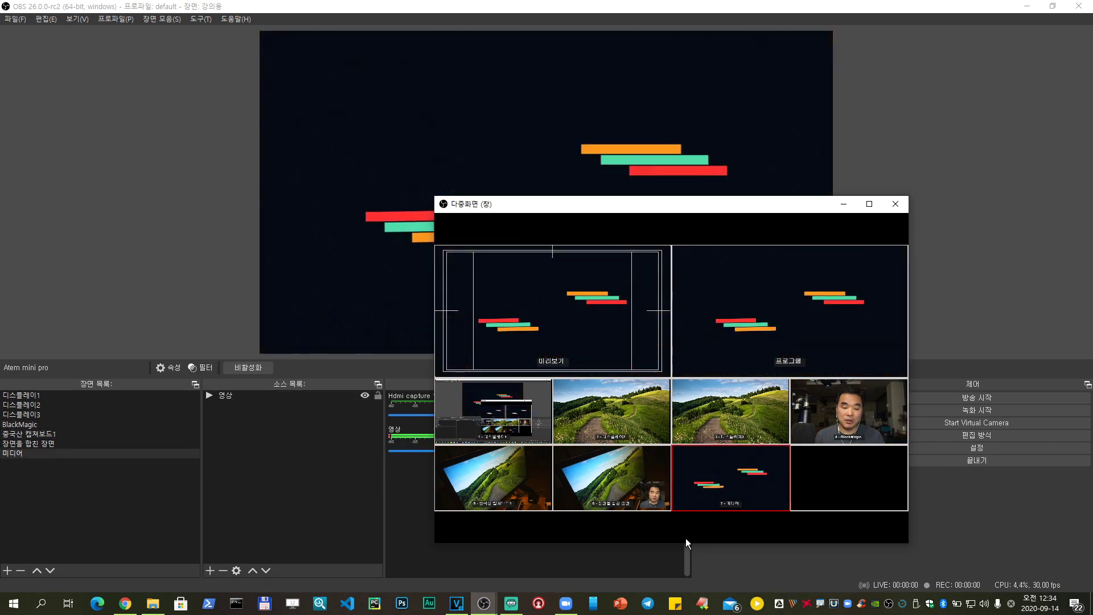
drag(682, 208, 593, 229)
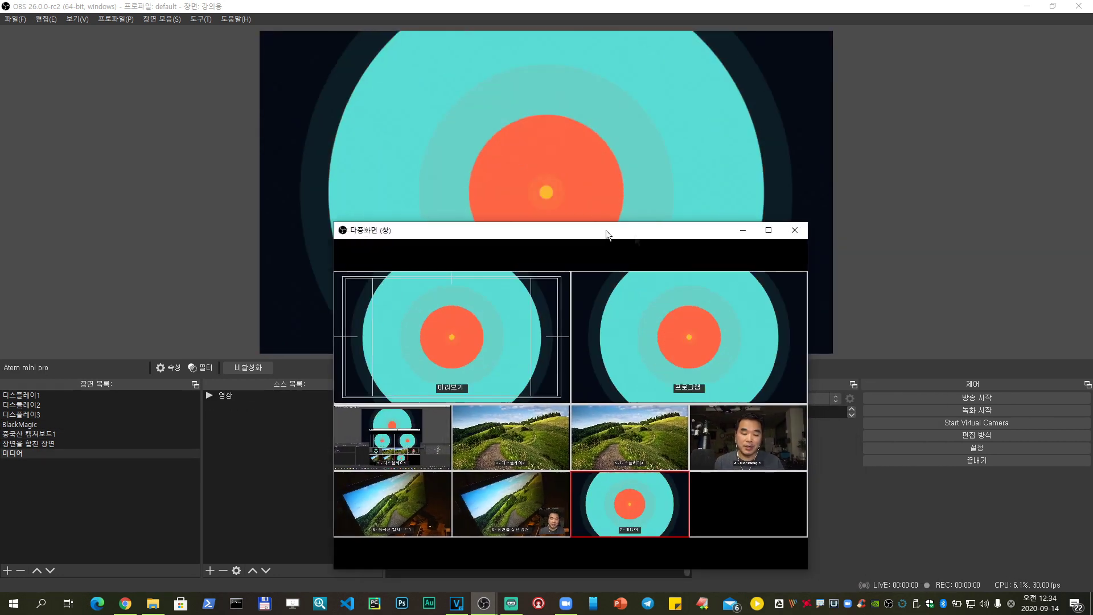
drag(733, 232, 696, 235)
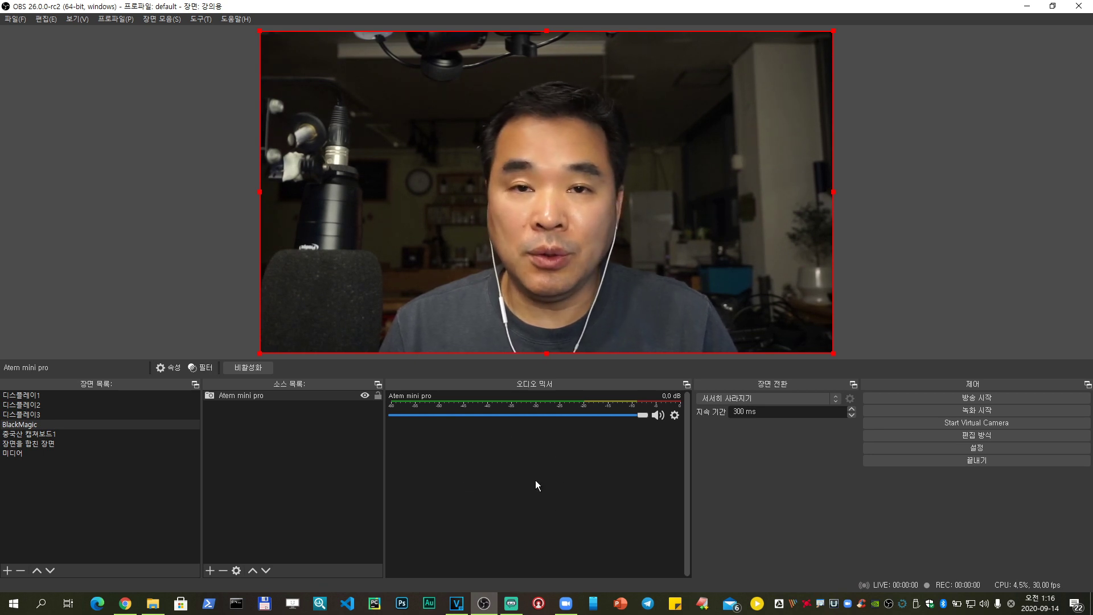
Go through the three display scenes, 중국산 캡쳐보드1 and BlackMagic to compare their audio mixer channels
click(114, 396)
click(111, 406)
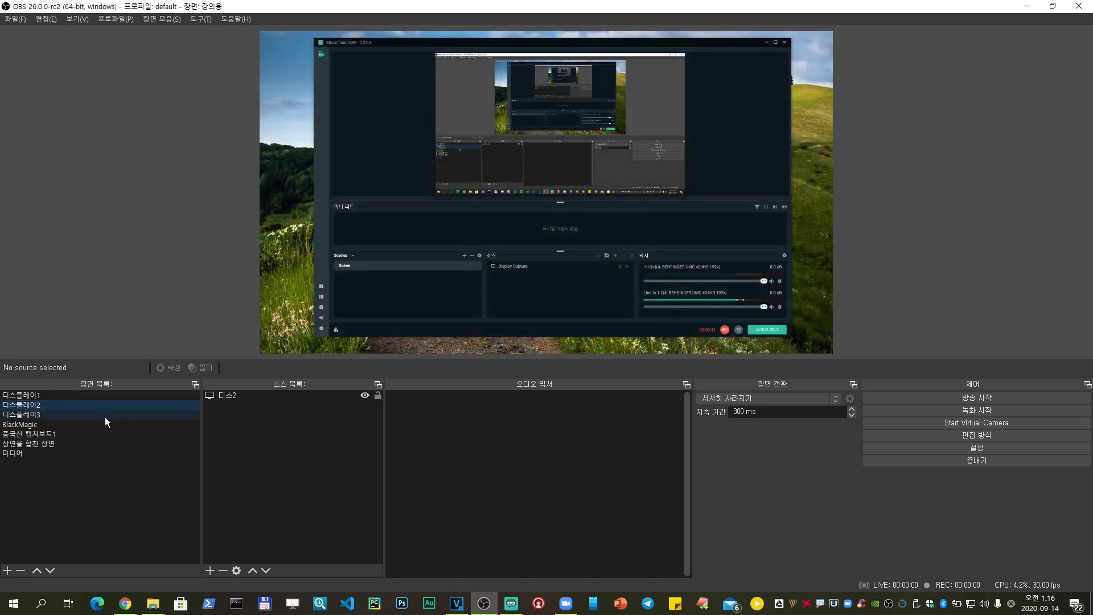
click(106, 414)
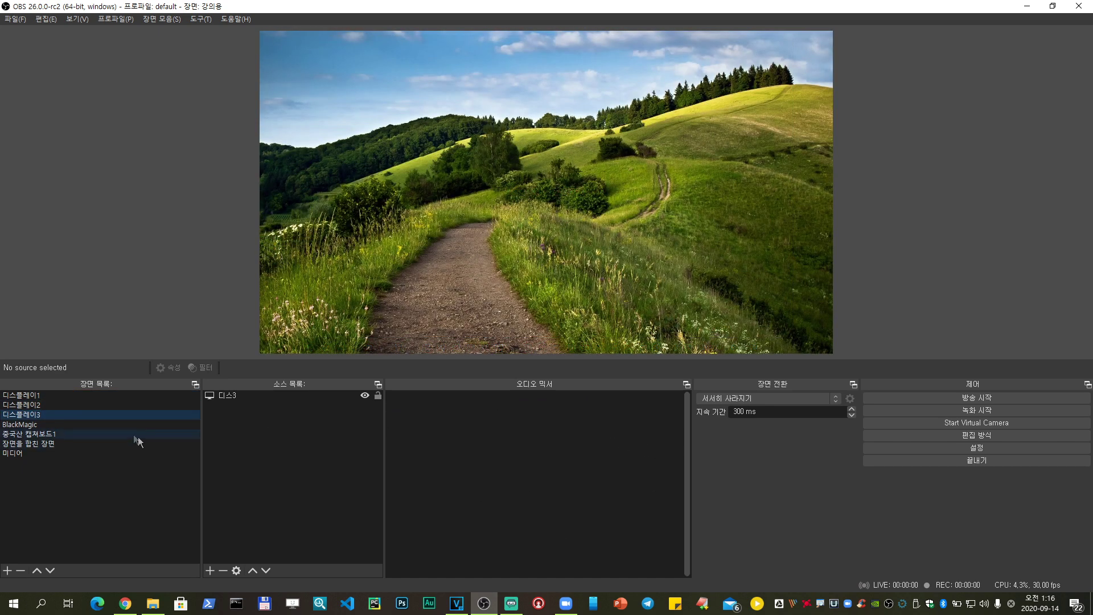
click(121, 431)
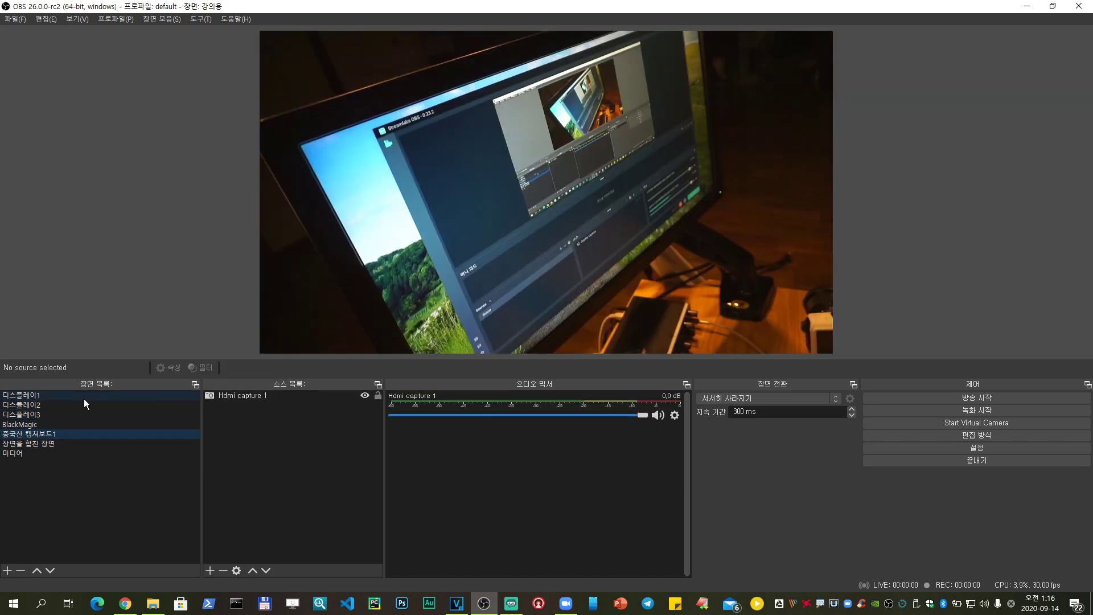
click(84, 397)
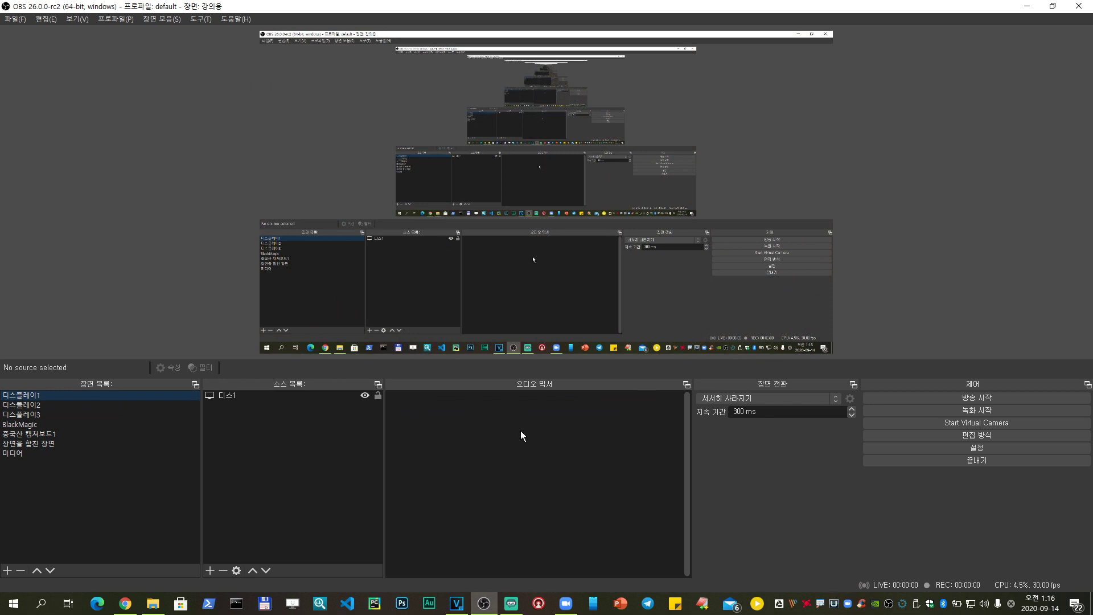
click(67, 424)
click(73, 396)
click(114, 406)
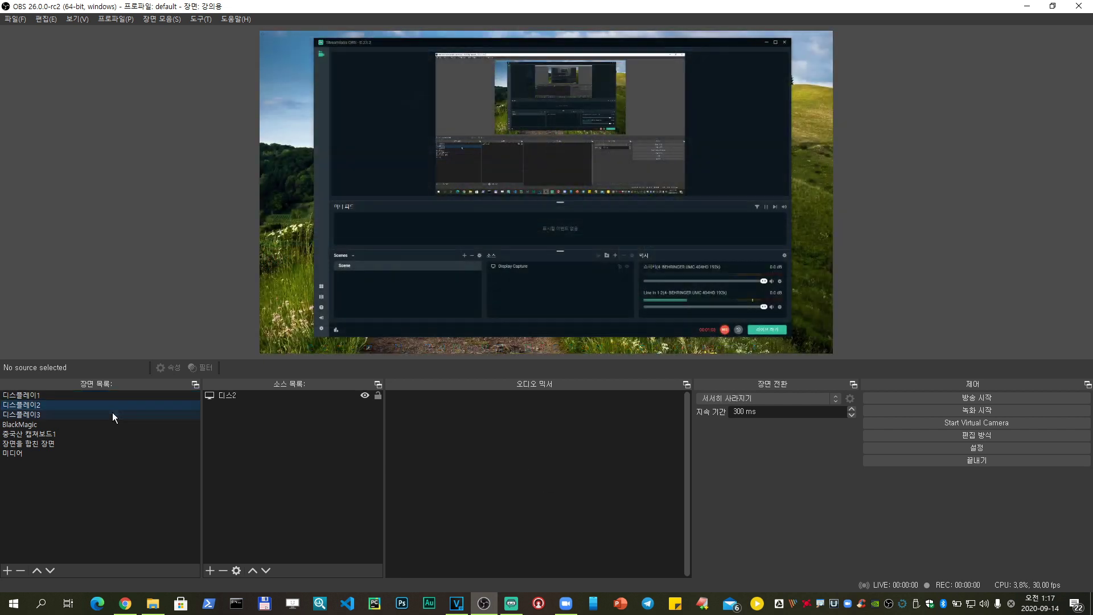
click(112, 415)
click(87, 424)
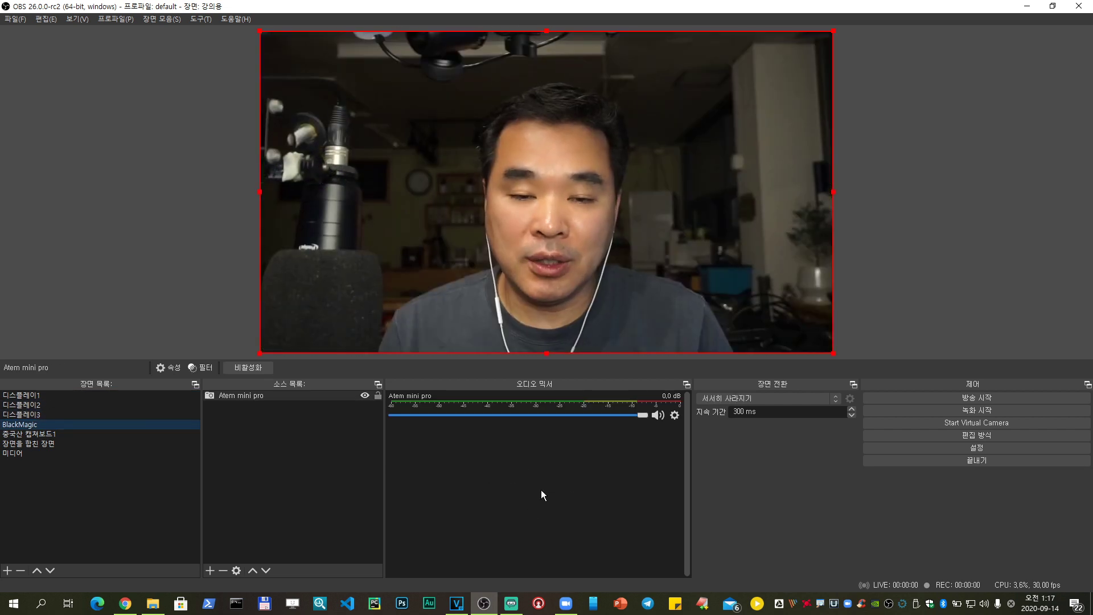
In the audio settings, set the 데스크탑 오디오 device to 기본 장치
click(977, 448)
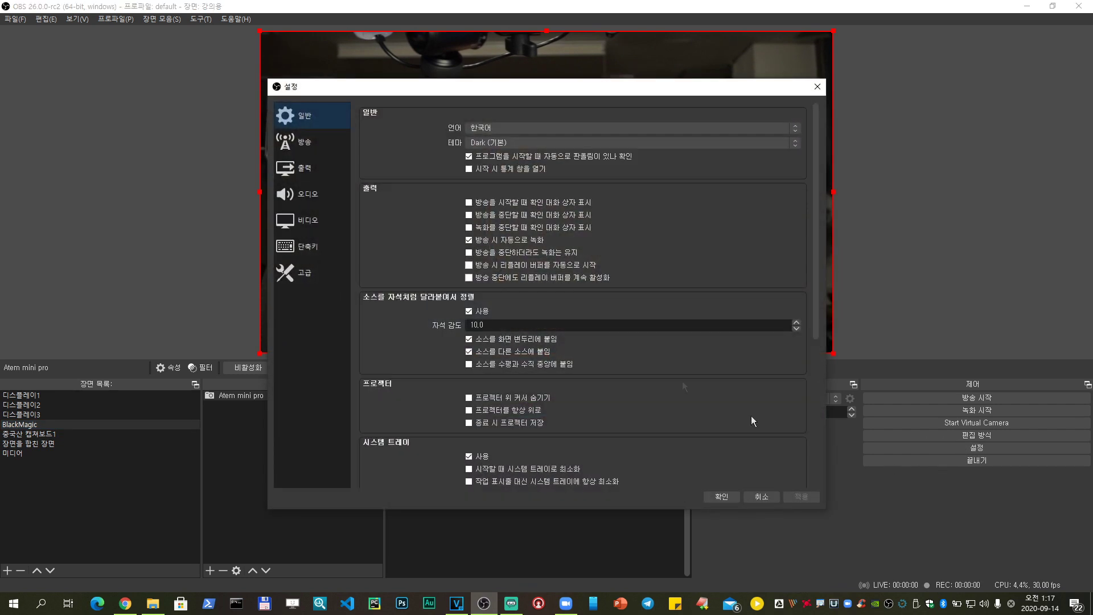
click(306, 195)
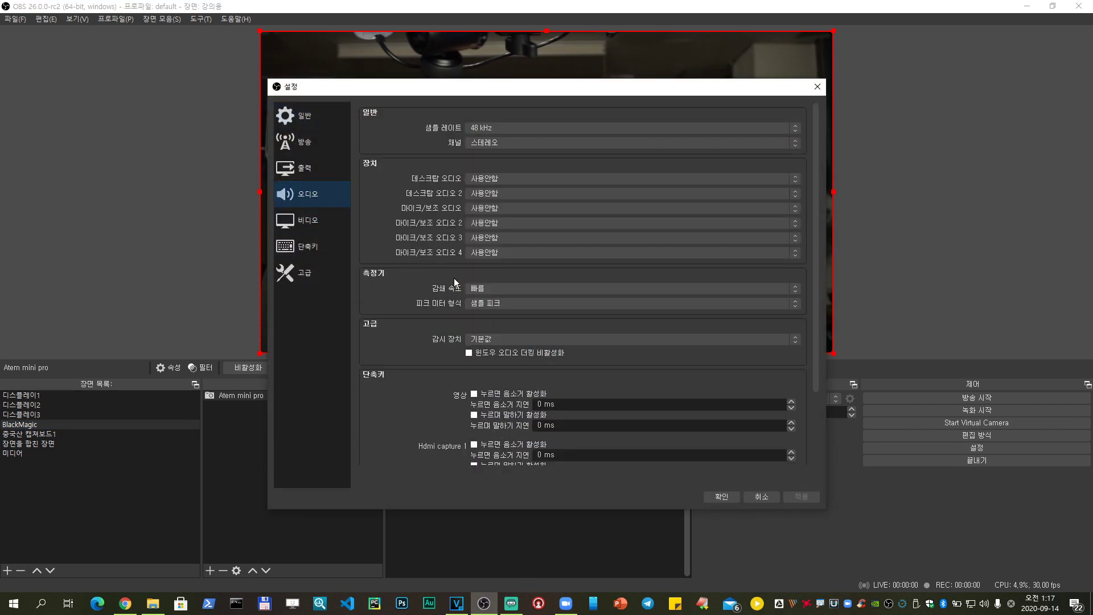
drag(521, 90, 564, 80)
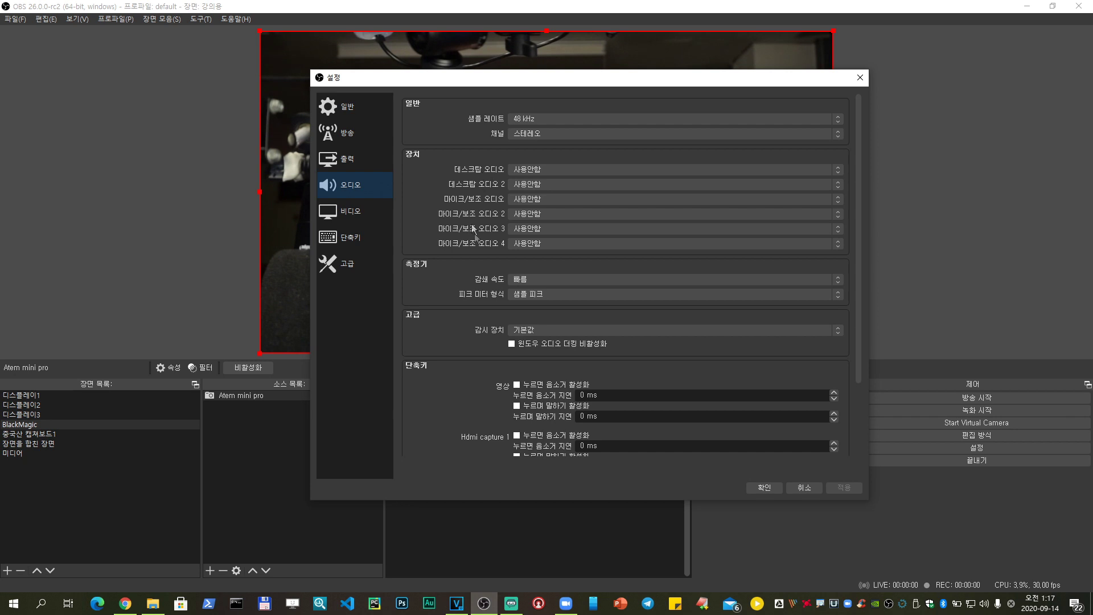
drag(519, 80, 569, 80)
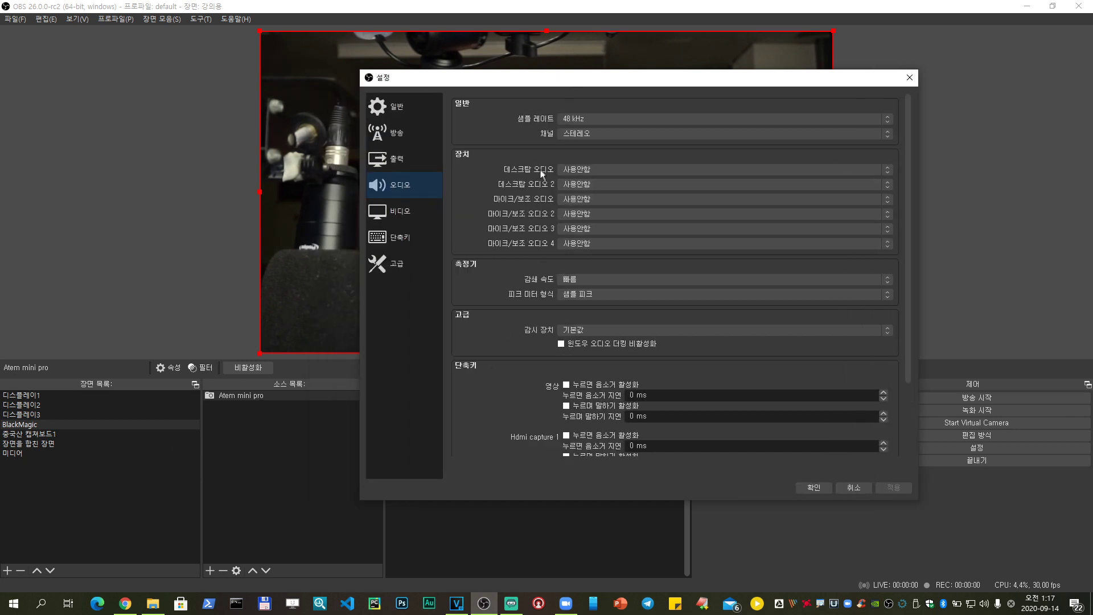
click(577, 168)
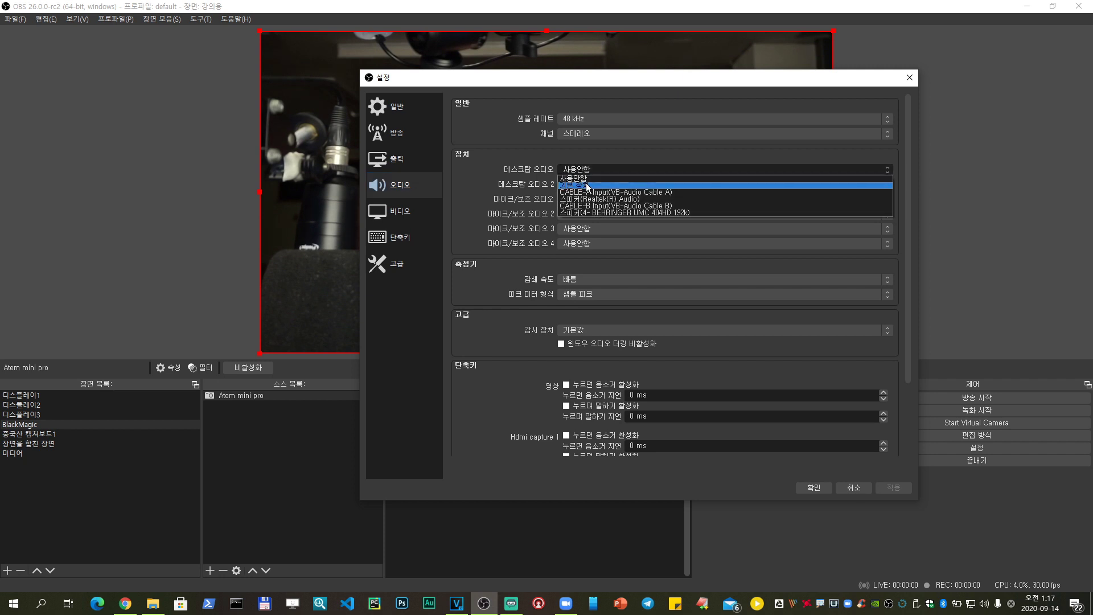
click(588, 187)
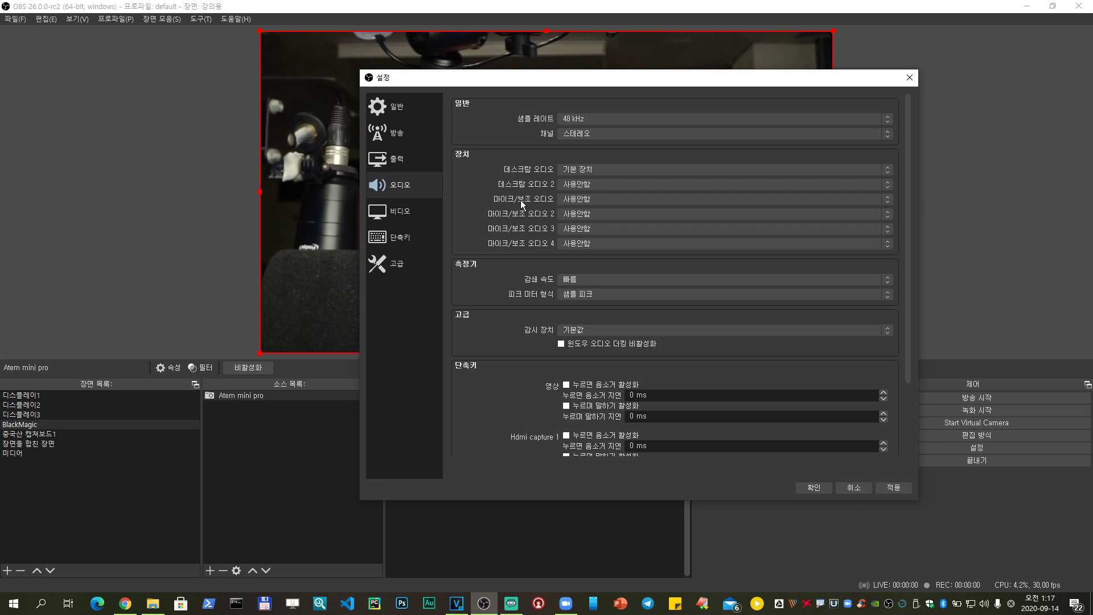
Set the first 마이크/보조 오디오 device to Line In 1-2(4- BEHRINGER UMC 404HD 192k) and save the settings
click(582, 199)
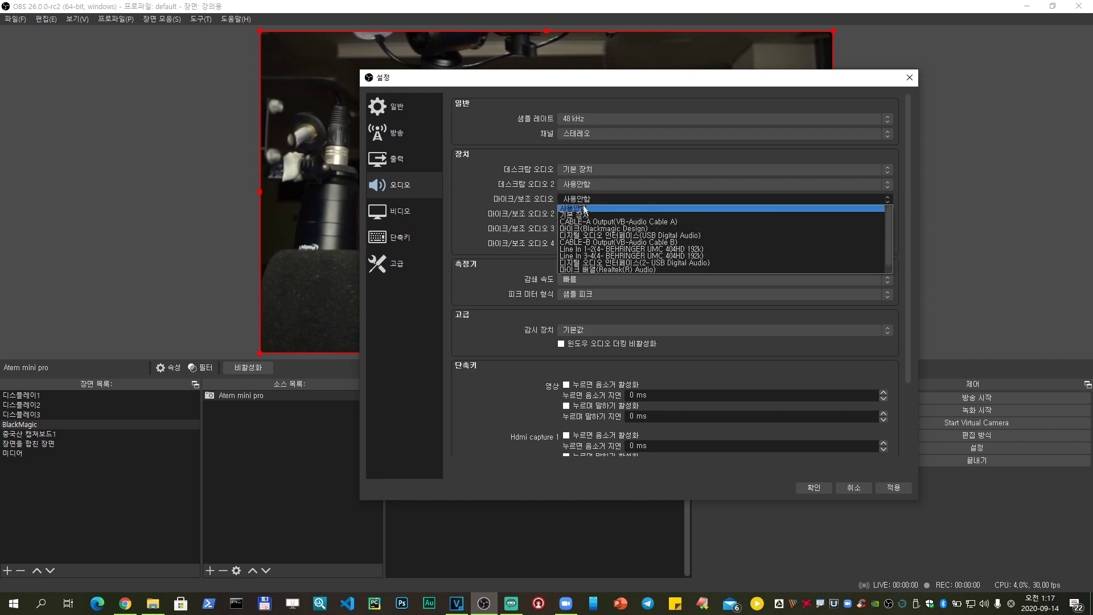
click(599, 251)
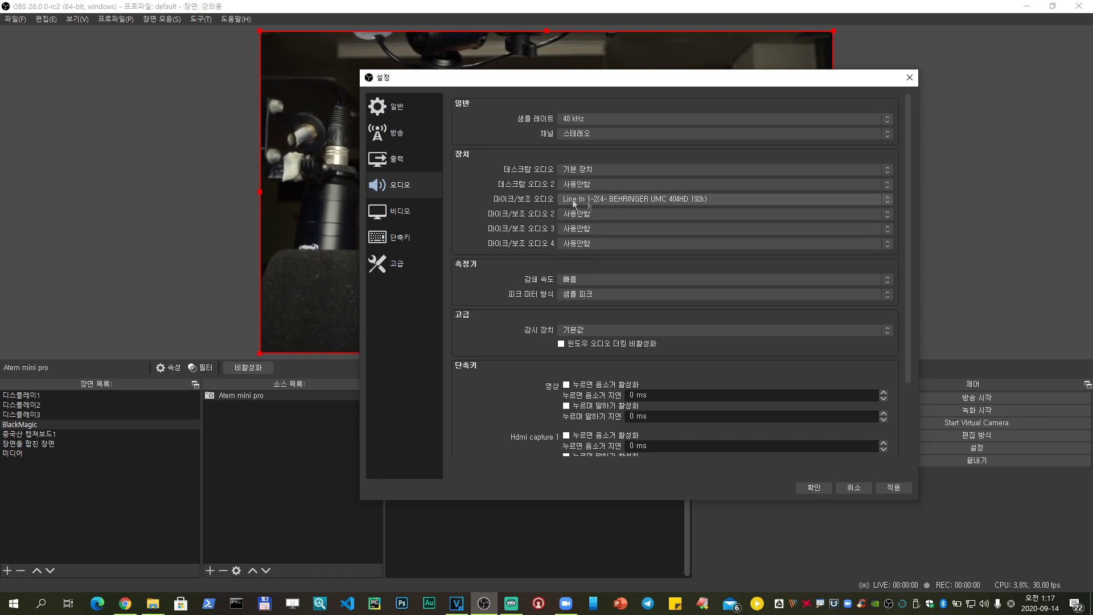
click(814, 488)
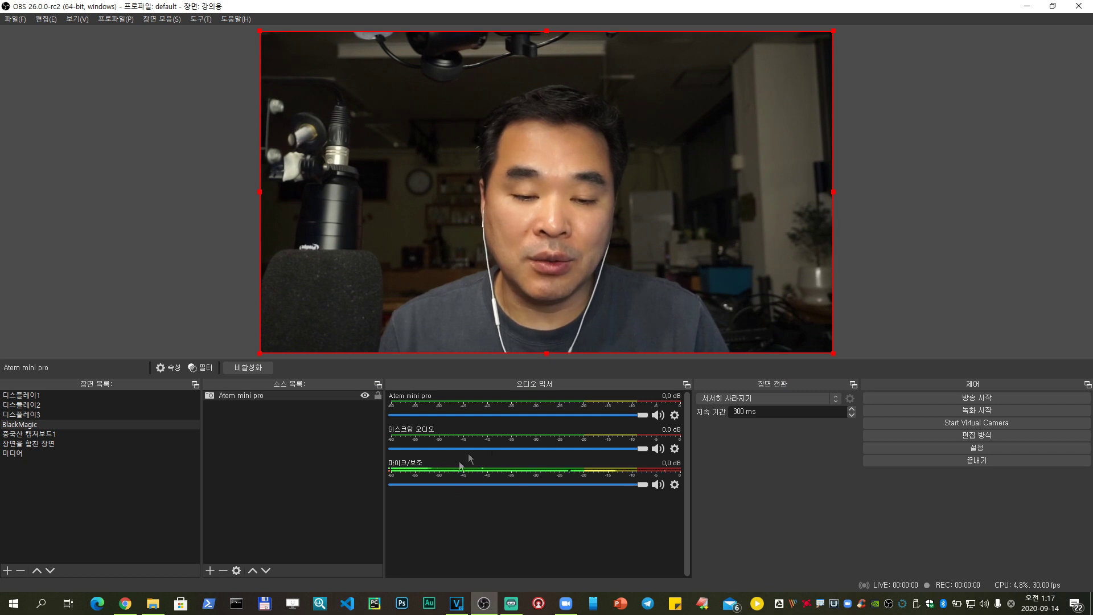
Go through the scenes from 디스플레이2 to 미디어 and return to BlackMagic, checking that the desktop and microphone channels appear in each audio mixer
click(64, 404)
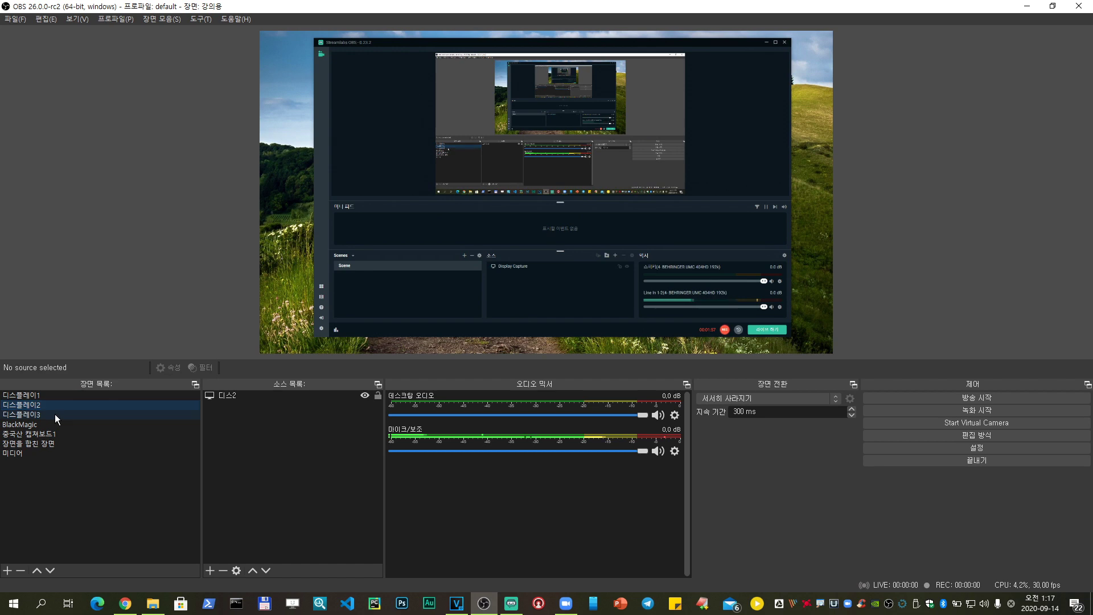
click(55, 414)
click(49, 426)
click(48, 433)
click(40, 444)
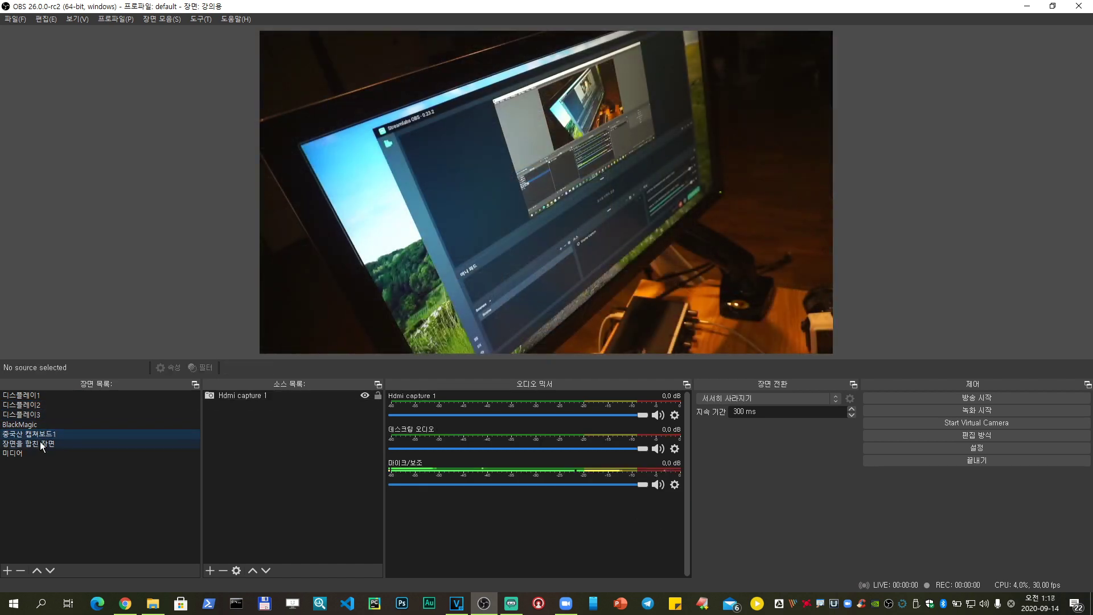
click(34, 453)
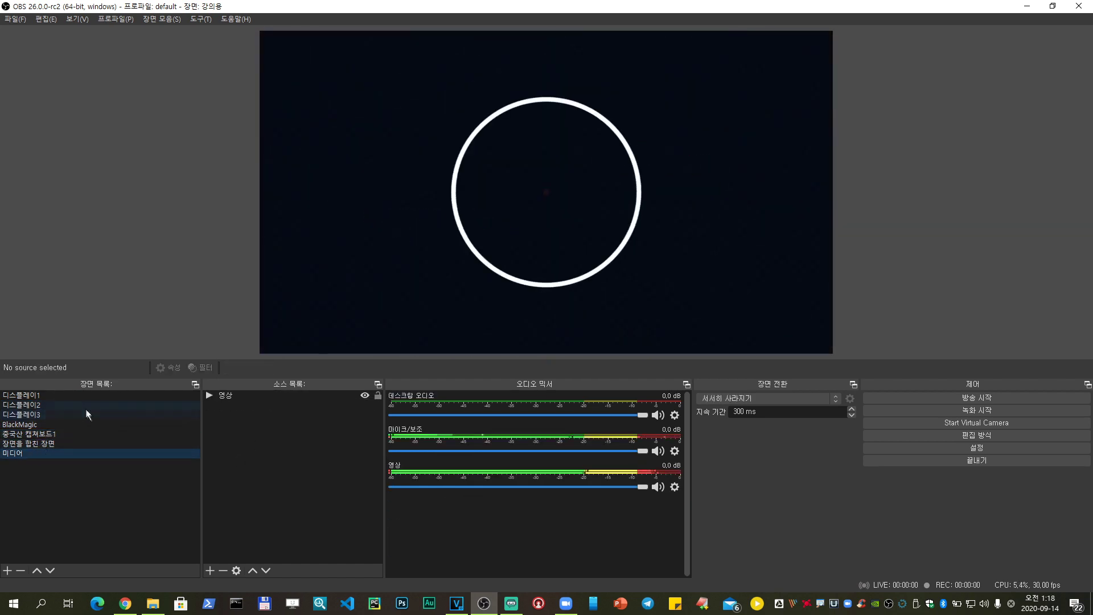
click(86, 424)
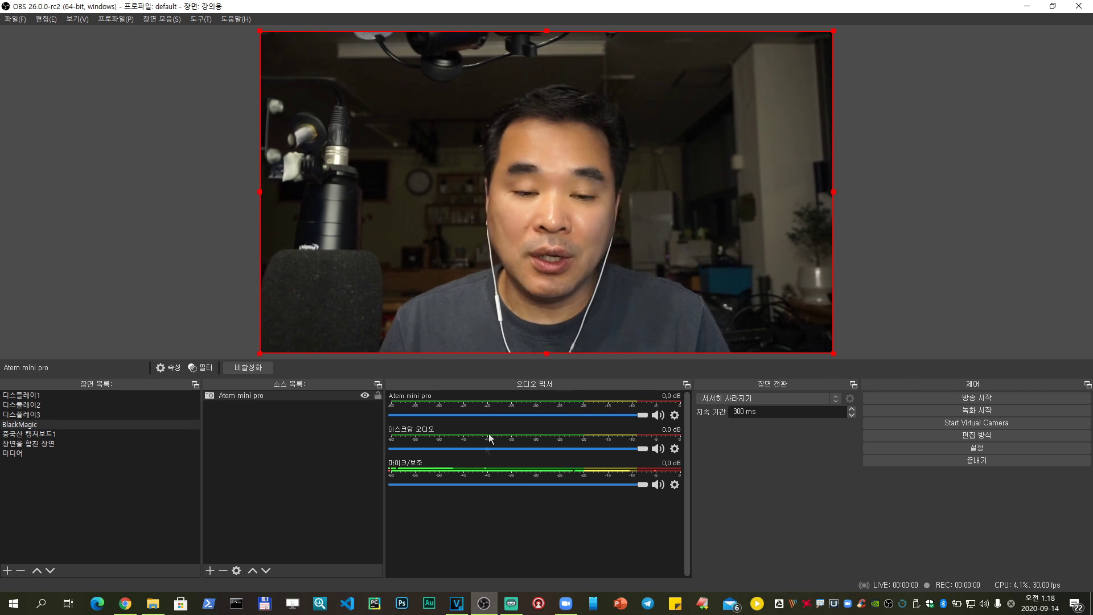
Enable mono for the 마이크/보조 source in the advanced audio settings and close them
right_click(537, 502)
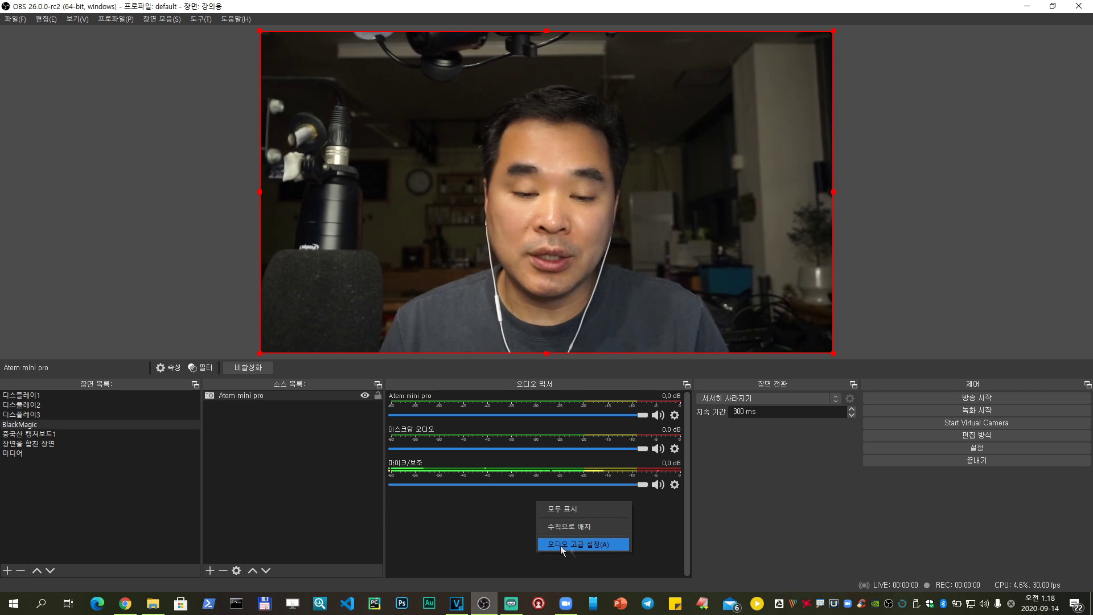
click(568, 546)
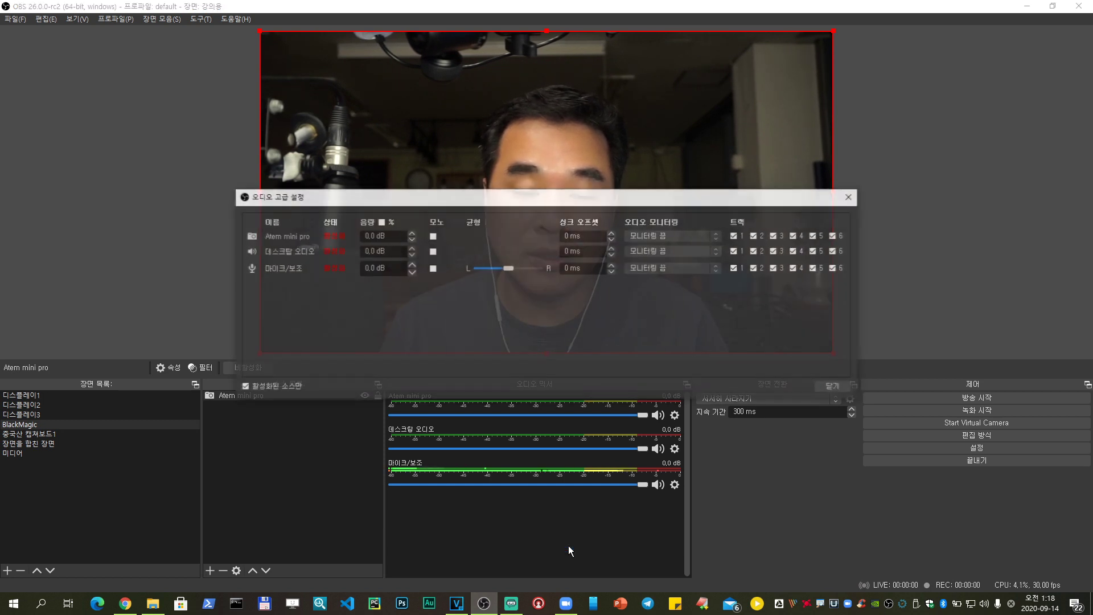
drag(541, 204, 543, 264)
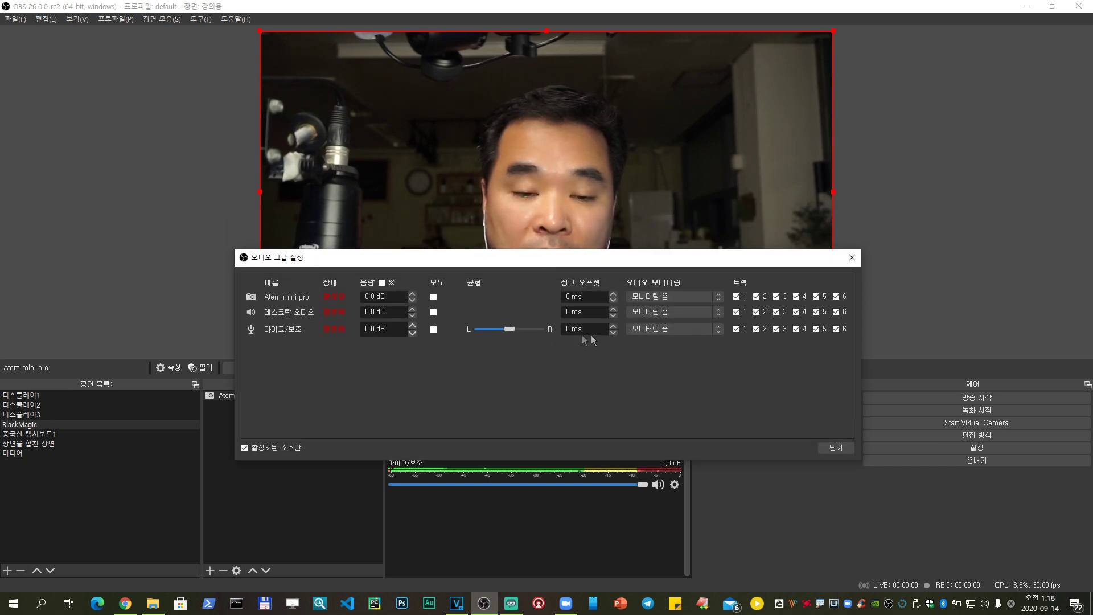
click(434, 329)
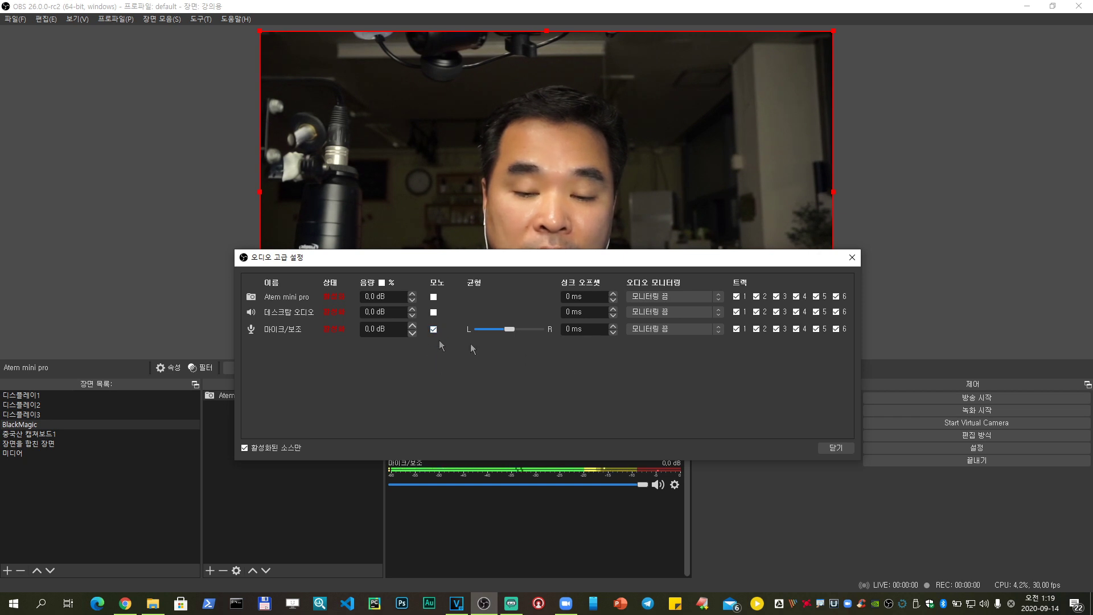
click(835, 447)
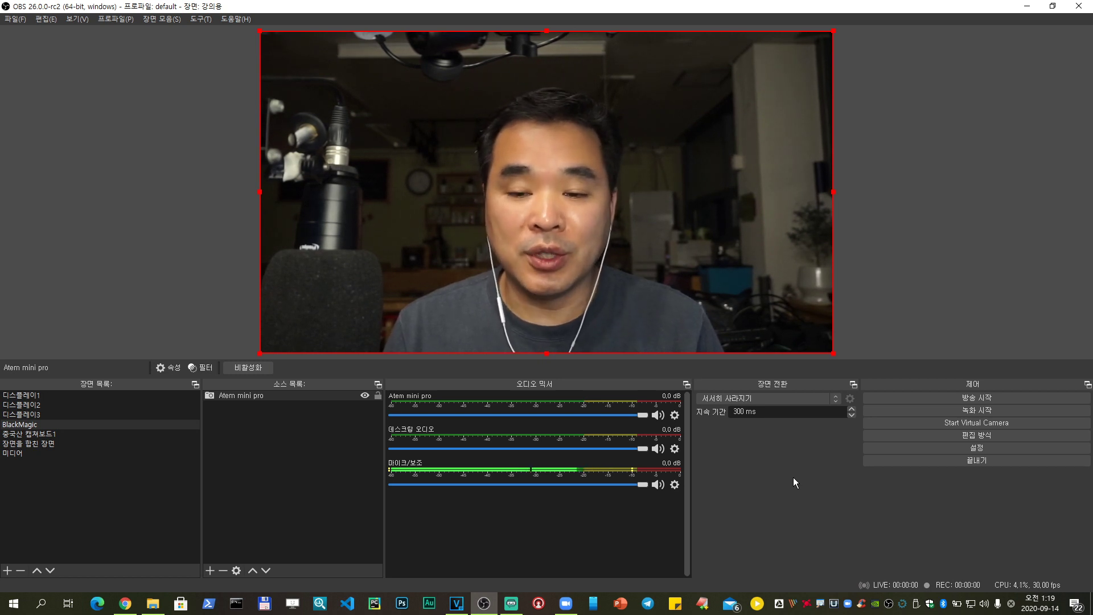
Review the canvas resolution, output resolution, downscale filter and FPS in the video settings and close them
click(959, 451)
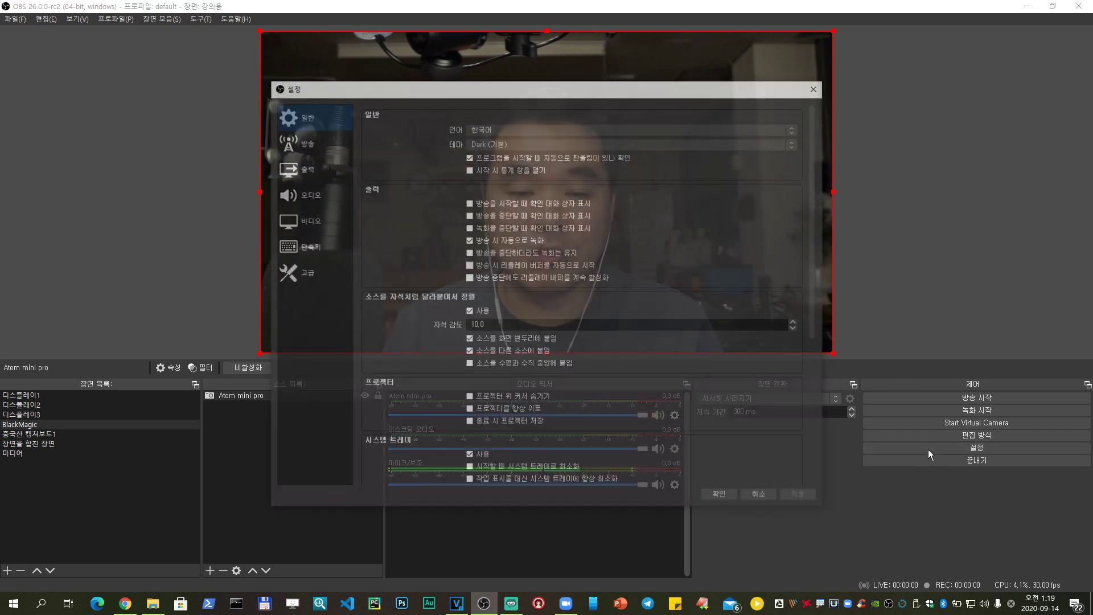
click(319, 221)
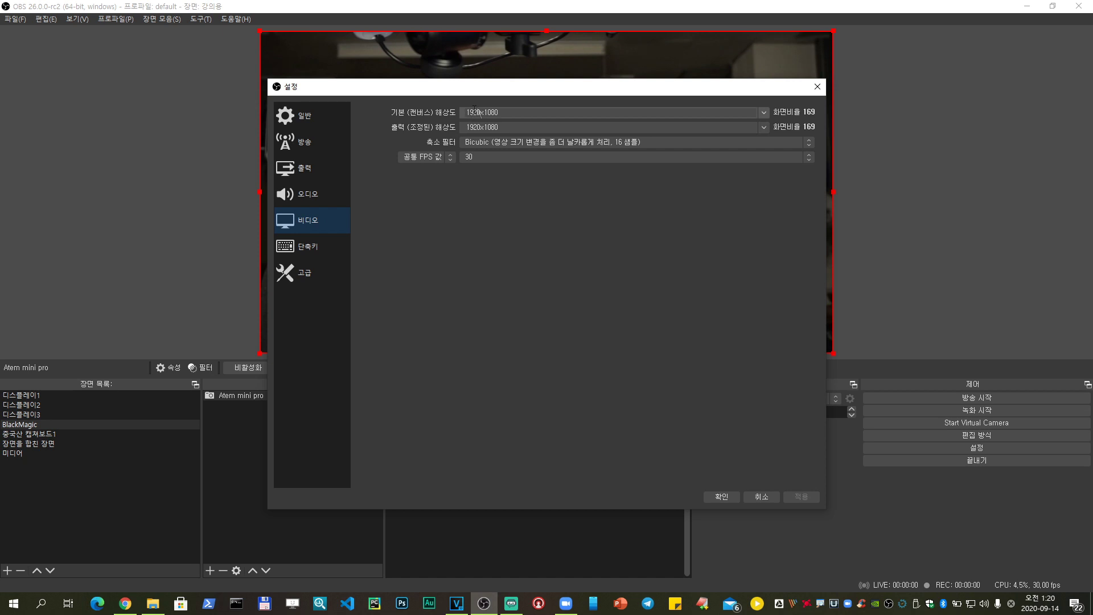
click(505, 115)
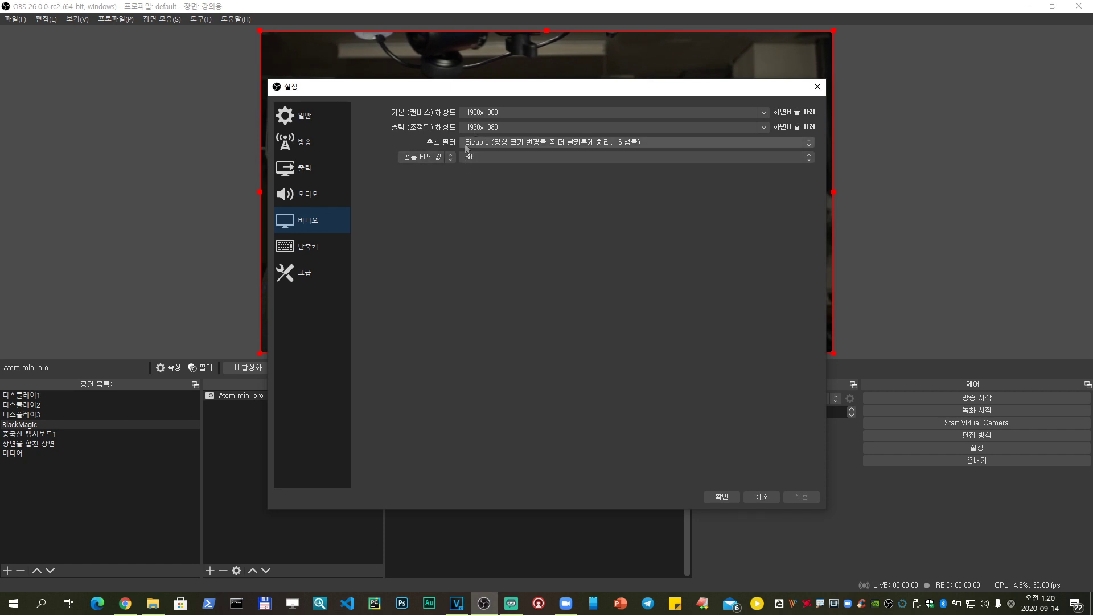
drag(503, 85, 524, 113)
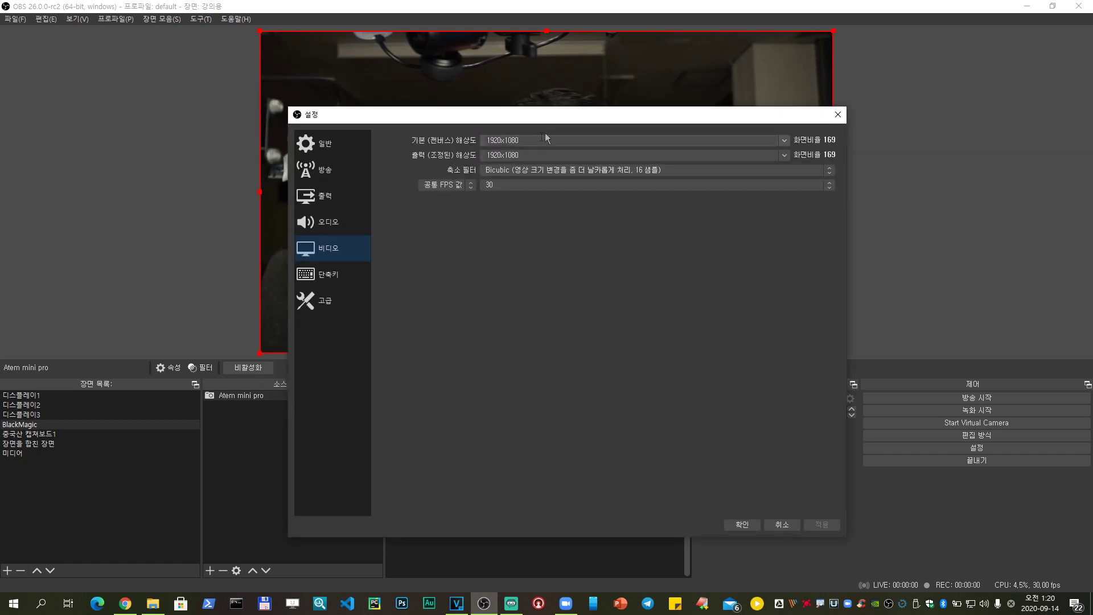
click(743, 524)
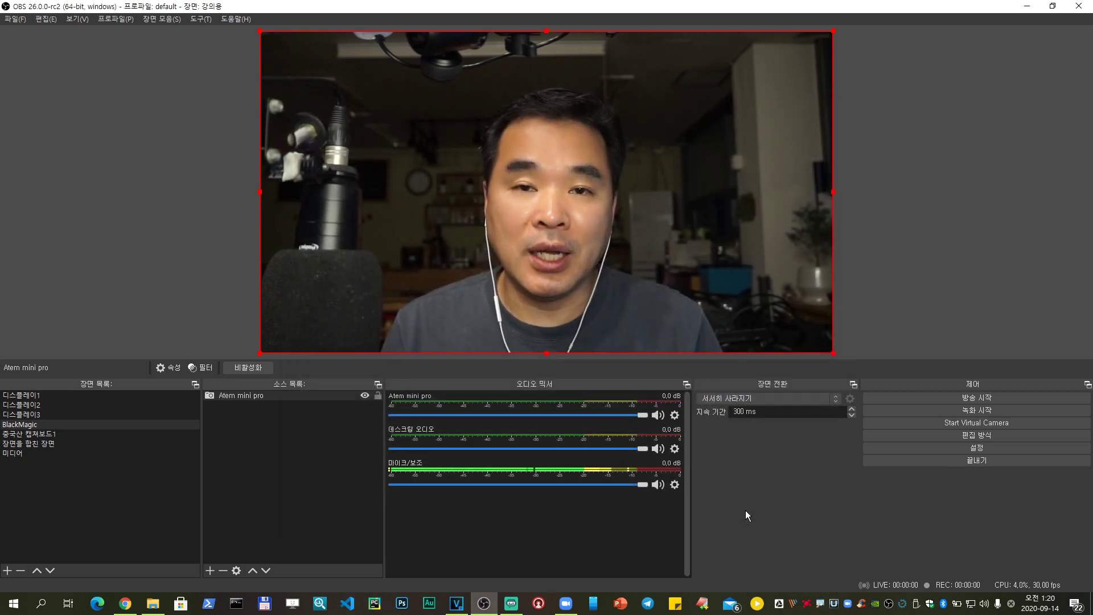